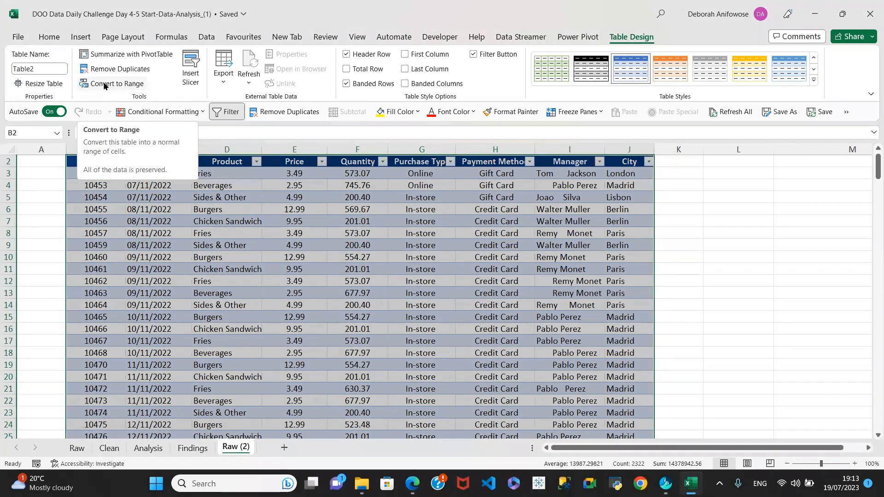
Convert the existing Table2 on the Raw (2) sheet back to a normal range
left_click(104, 86)
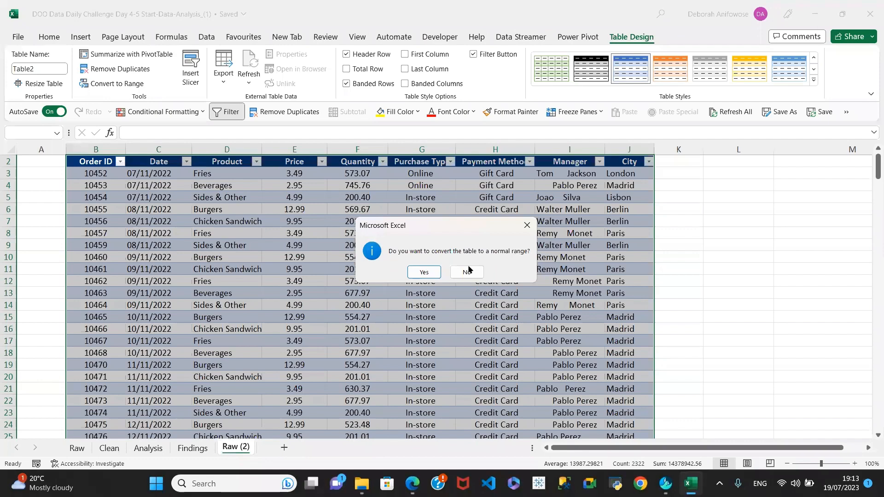
left_click(423, 273)
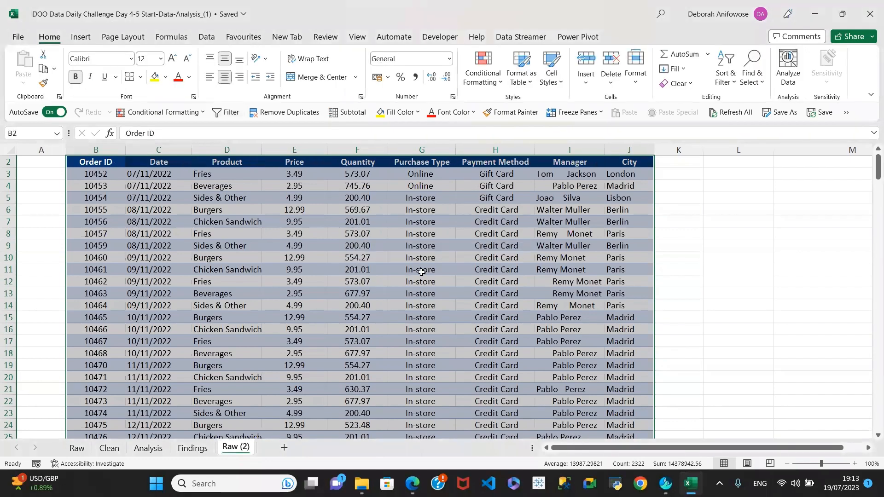
left_click(736, 248)
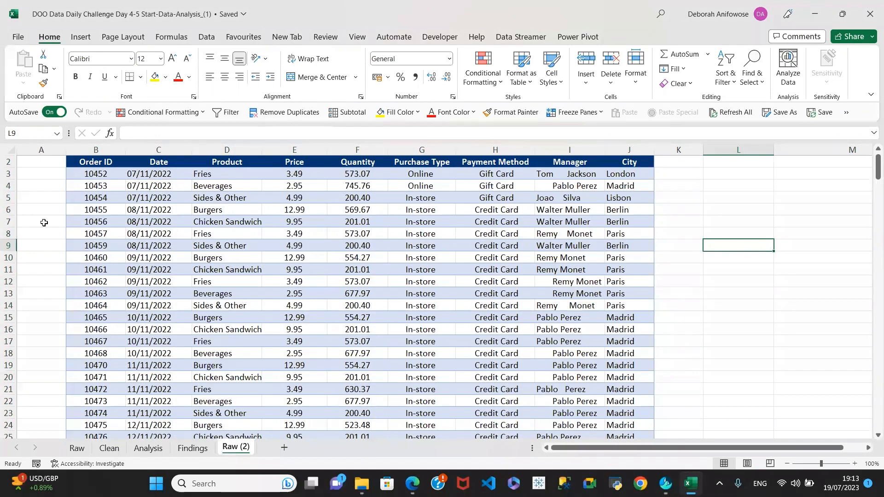
Select B2:J259 and create a new table with headers from it, Table3
left_click(95, 165)
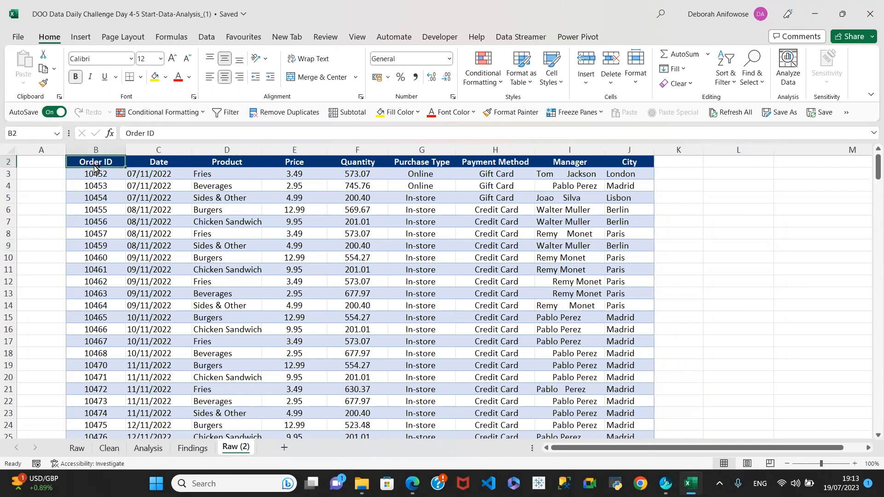
key("ctrl+shift+Right")
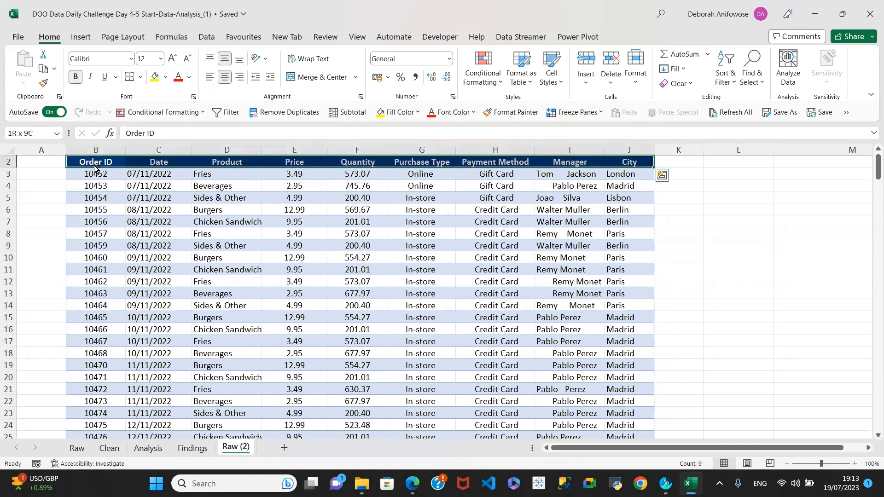
key("ctrl+shift+Down")
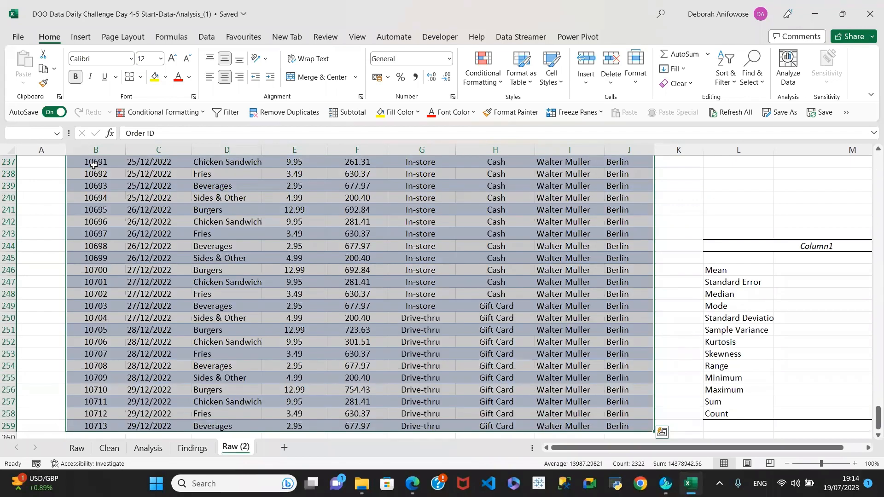
key("ctrl+t")
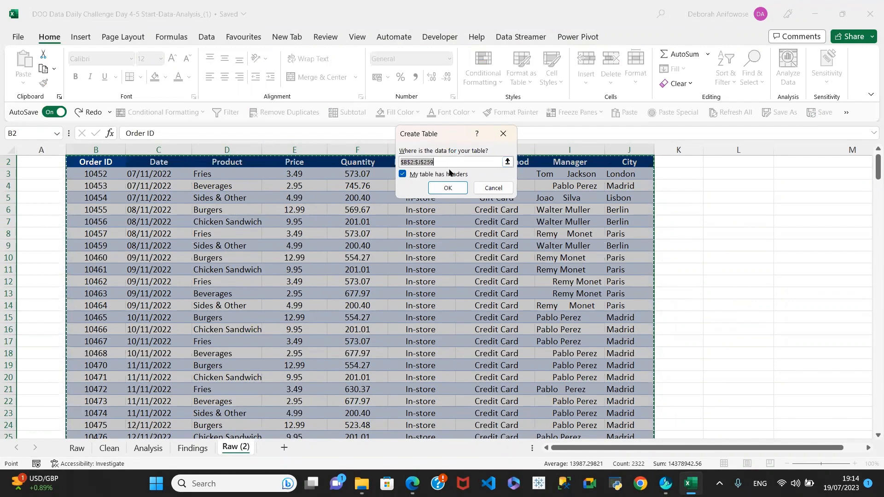
left_click(453, 191)
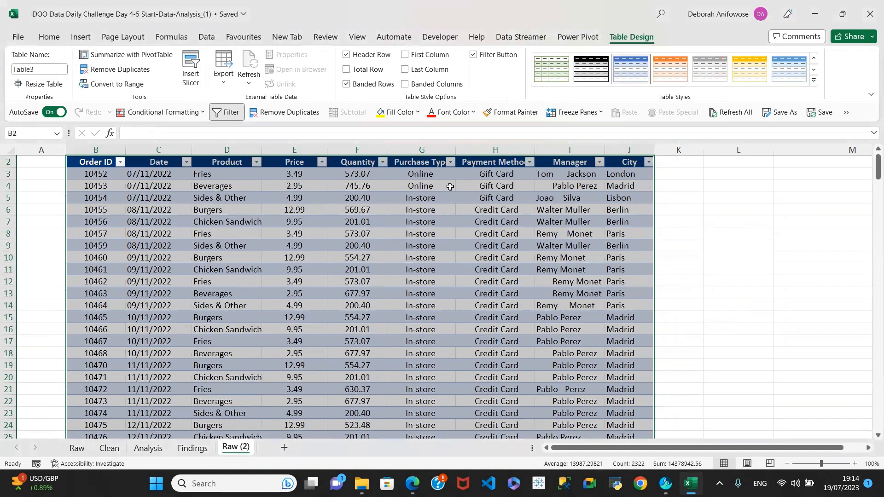
Convert Table3 to a range, then re-create the data as Table4 with headers via Insert > Table
left_click(111, 83)
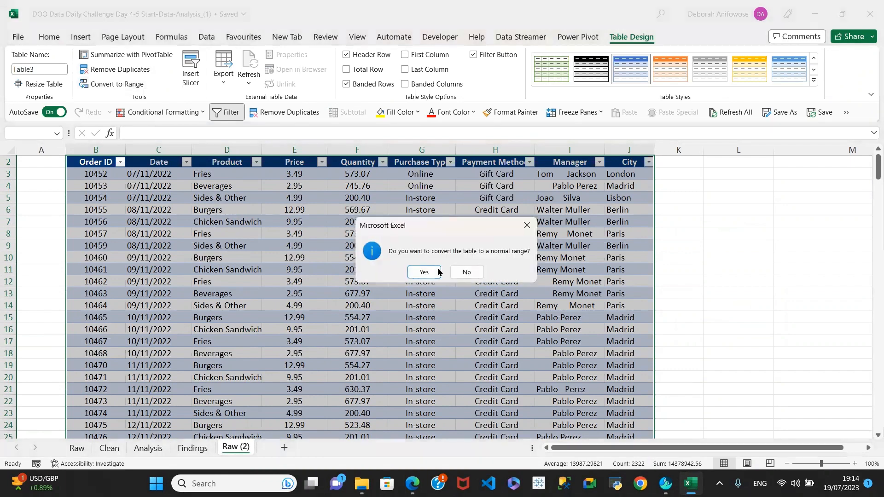
left_click(424, 272)
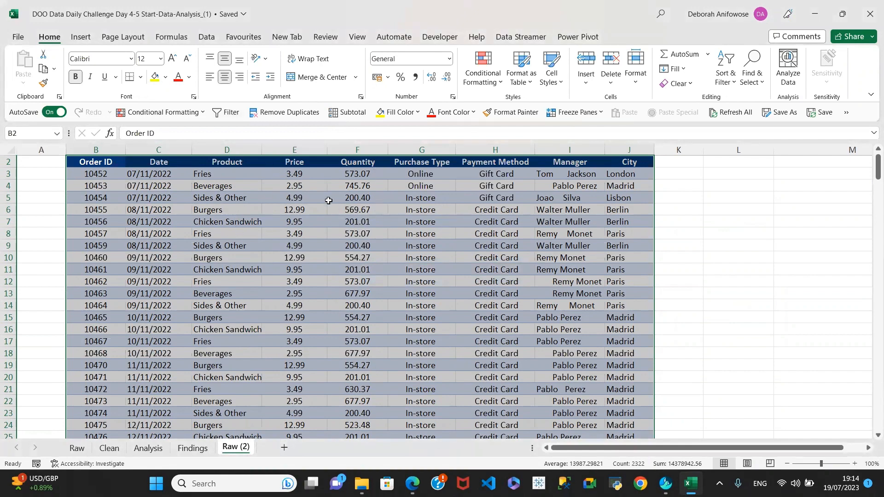
left_click(86, 38)
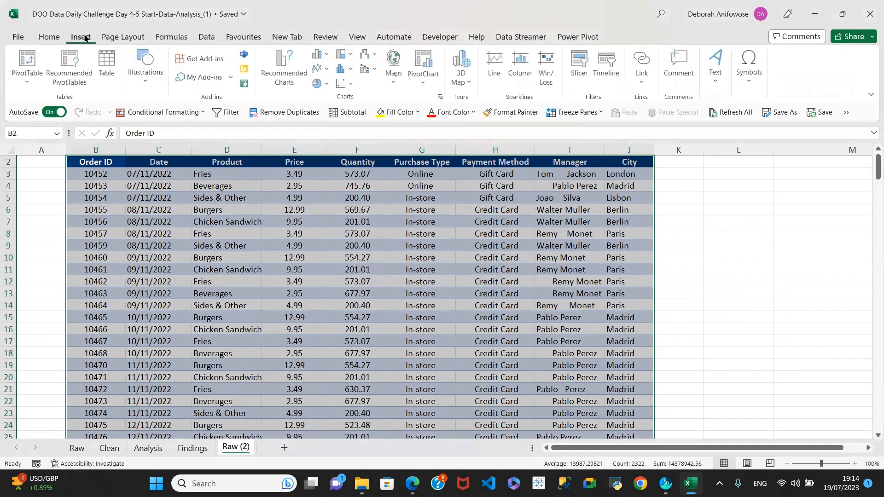
left_click(106, 59)
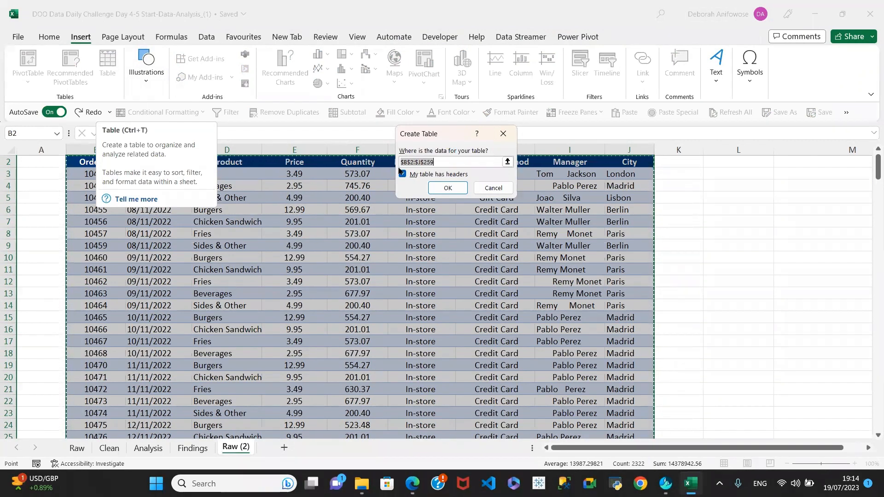
left_click(453, 185)
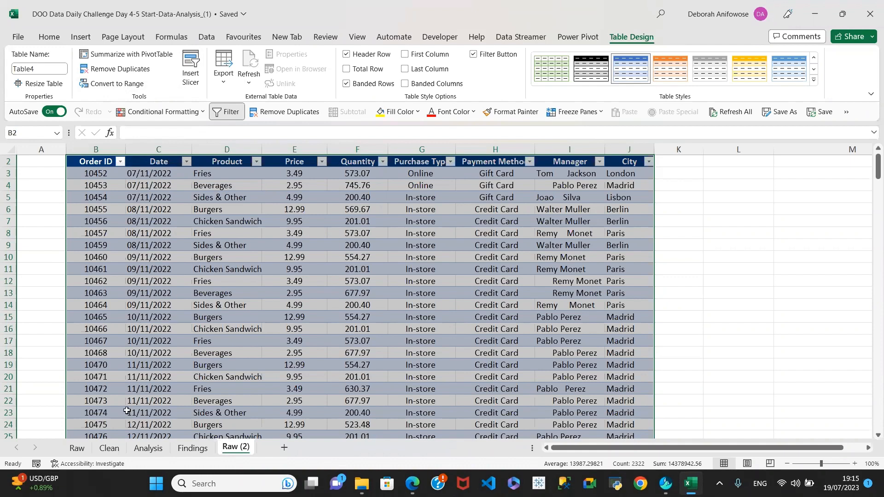
left_click(107, 448)
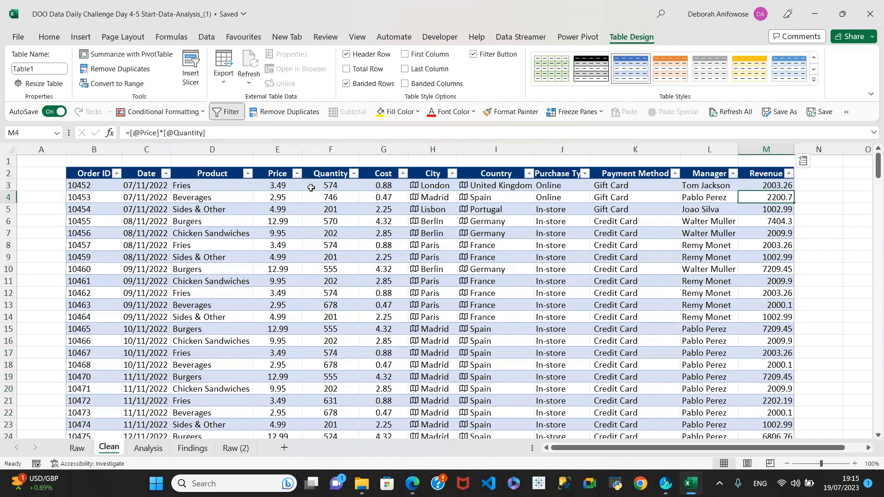
left_click(231, 448)
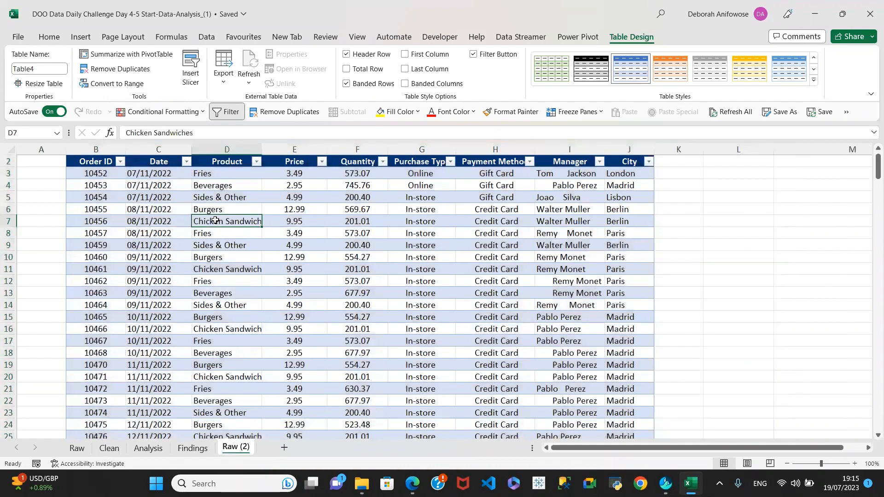
left_click(52, 38)
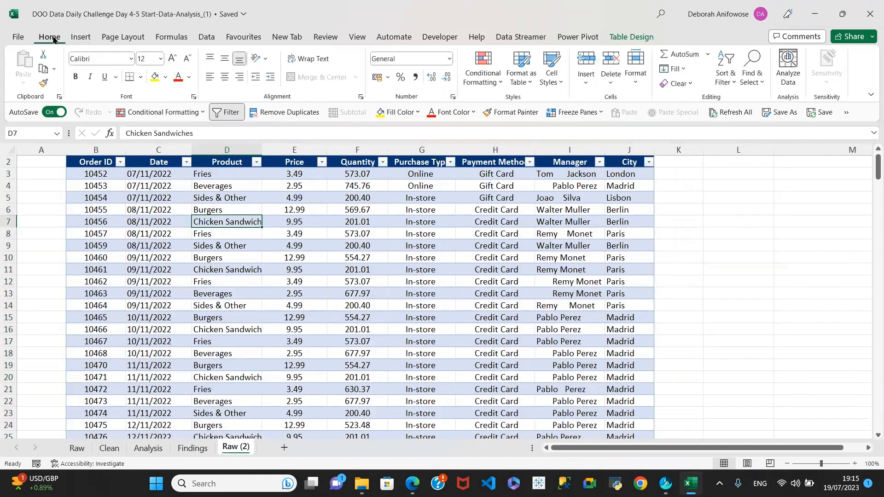
left_click(245, 200)
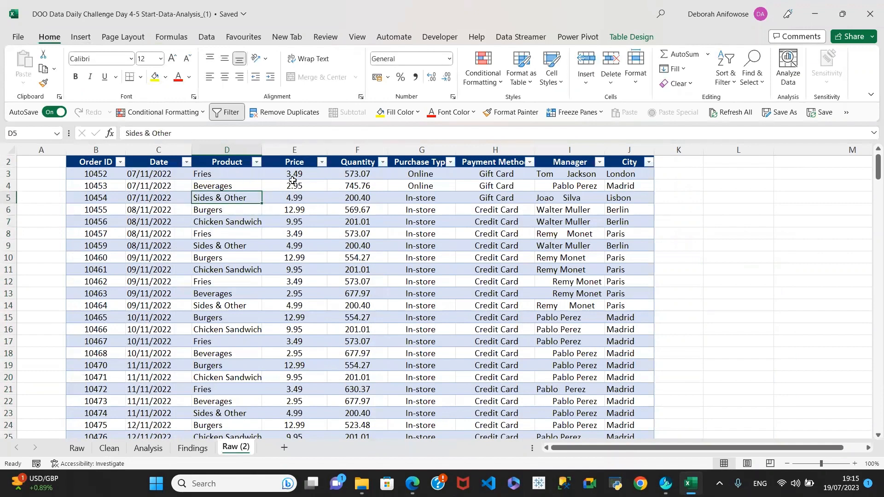
left_click(296, 182)
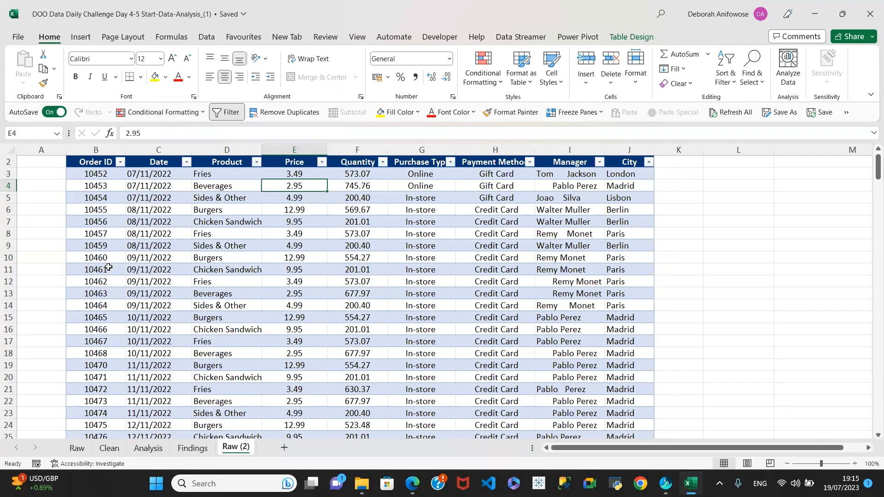
left_click(145, 190)
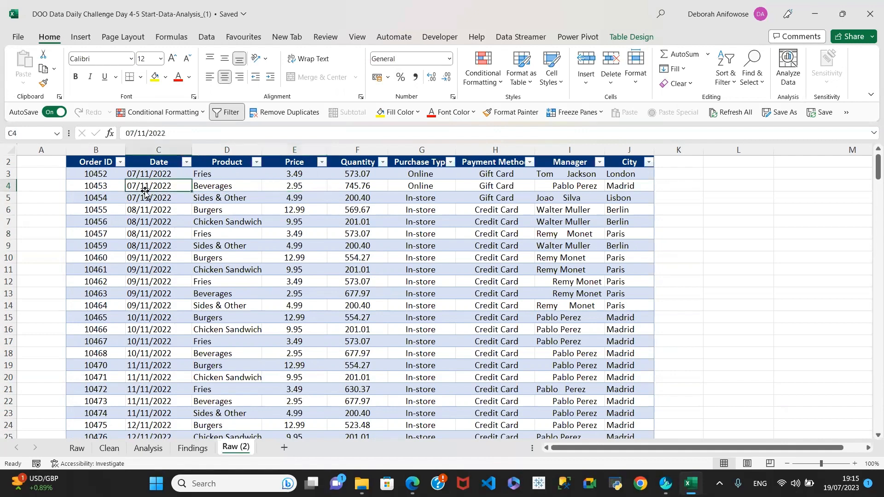
left_click(89, 177)
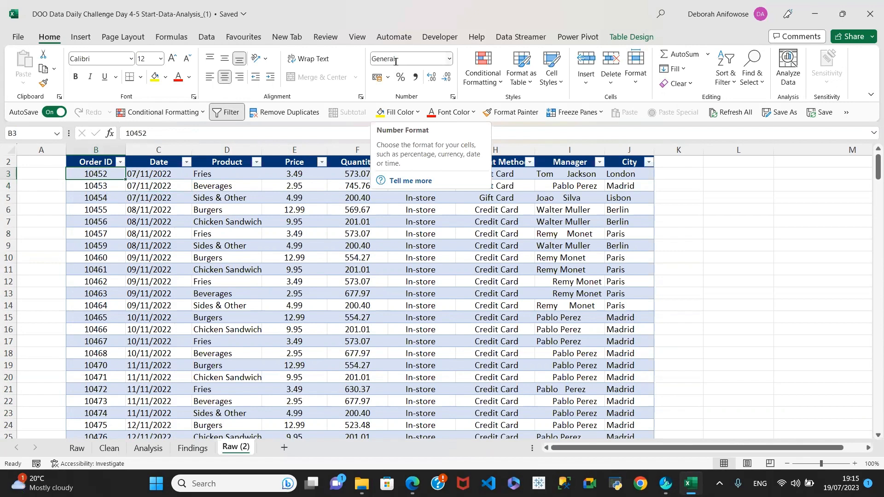
left_click(95, 186)
Apply the Text number format to the Order IDs in B3:B259 and left-align them
left_click(98, 175)
key("ctrl+shift+Down")
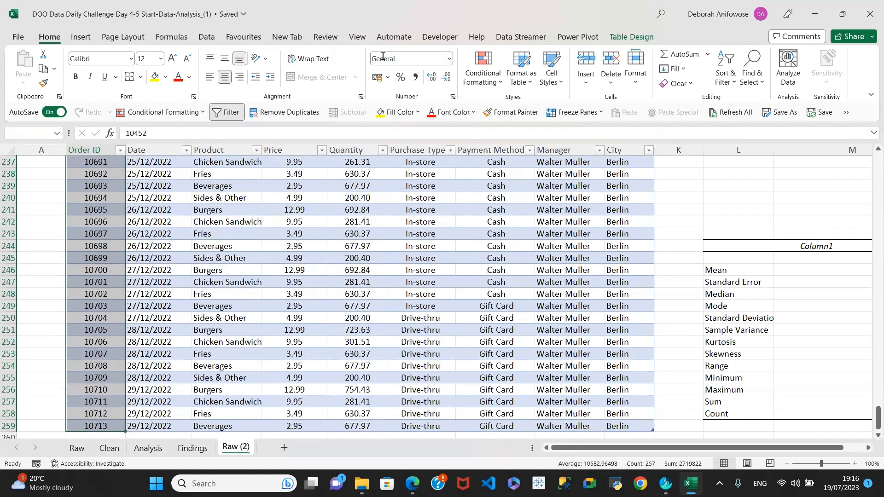
left_click(448, 60)
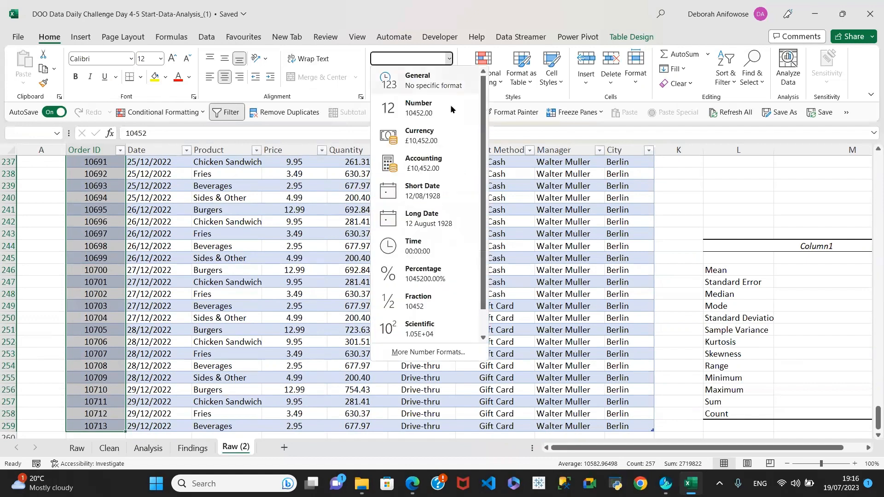
left_click(484, 335)
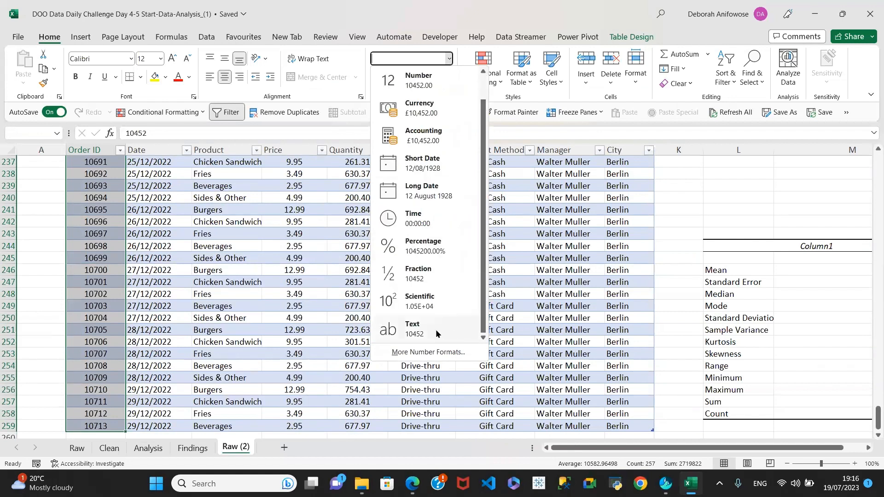
left_click(414, 331)
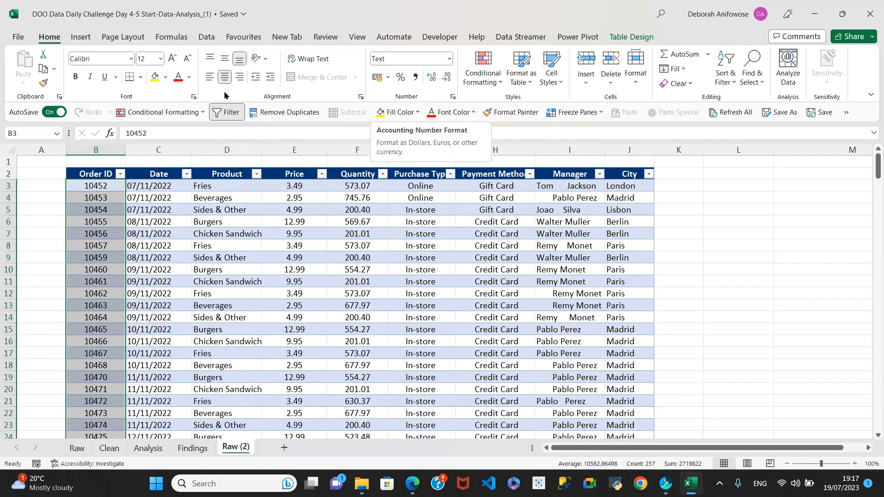
left_click(210, 81)
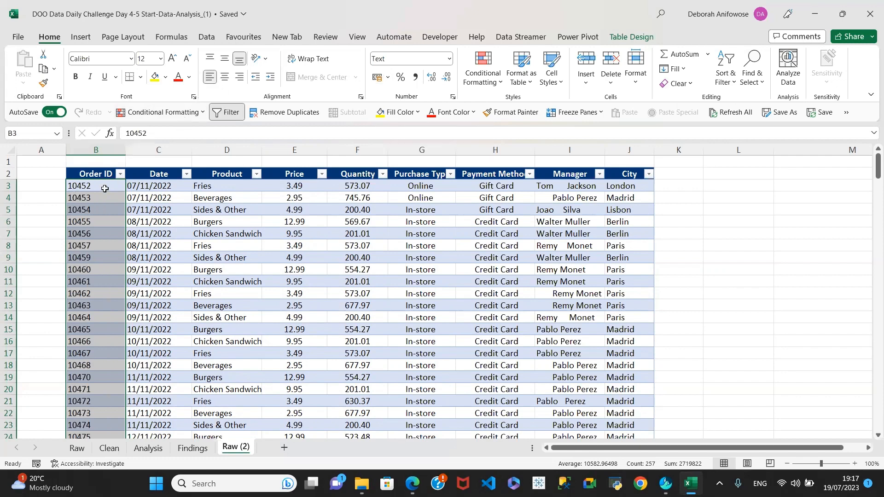
Check the stored dates in the Date column cells C3 through C10
left_click(162, 187)
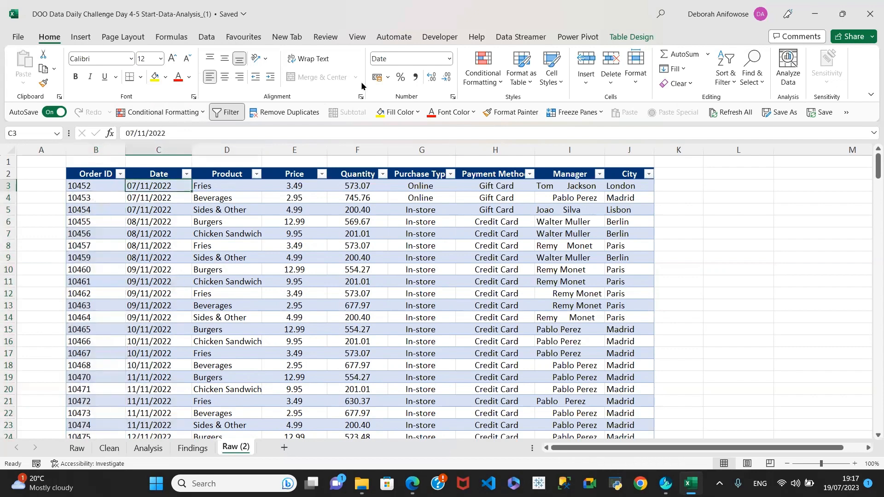
left_click(167, 220)
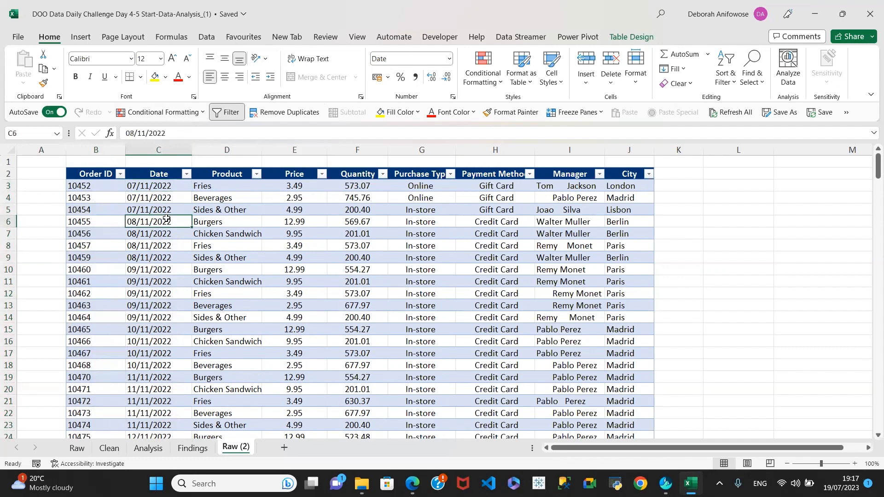
left_click(152, 189)
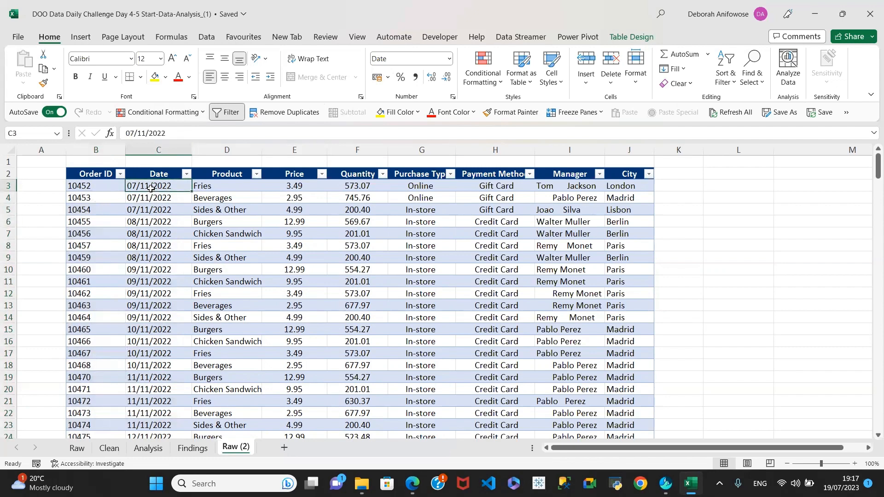
left_click(150, 218)
left_click(156, 268)
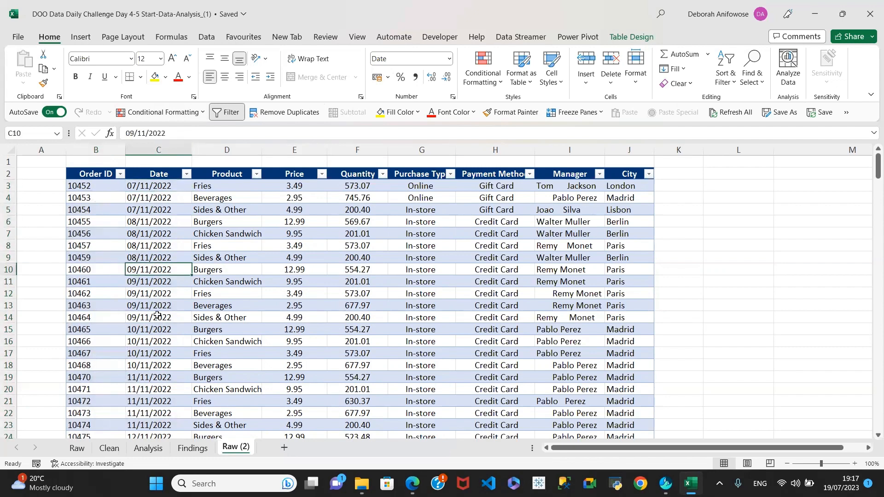
left_click(158, 323)
left_click(149, 245)
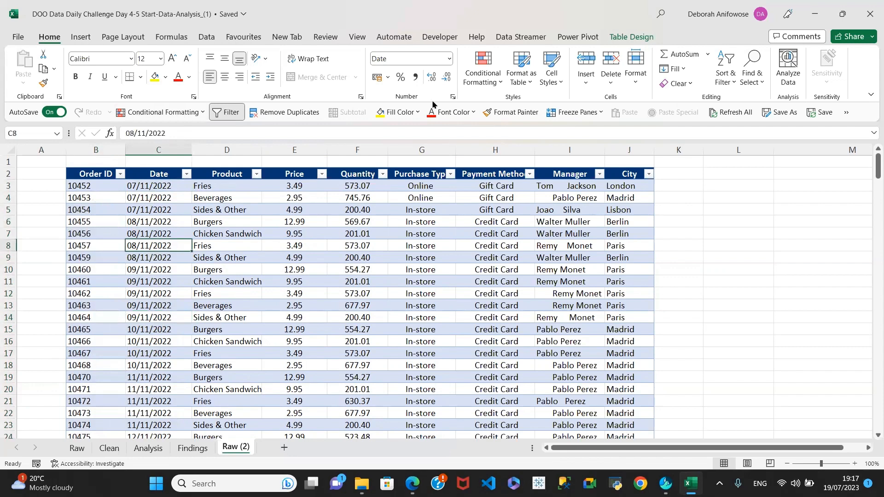
Review the product and price entries, then select the Price values E3:E259
left_click(228, 212)
left_click(224, 194)
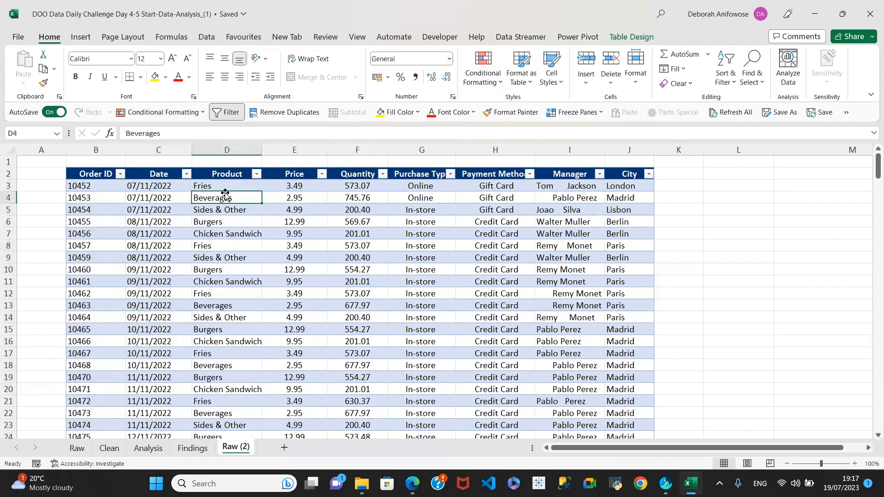
left_click(289, 189)
left_click(303, 220)
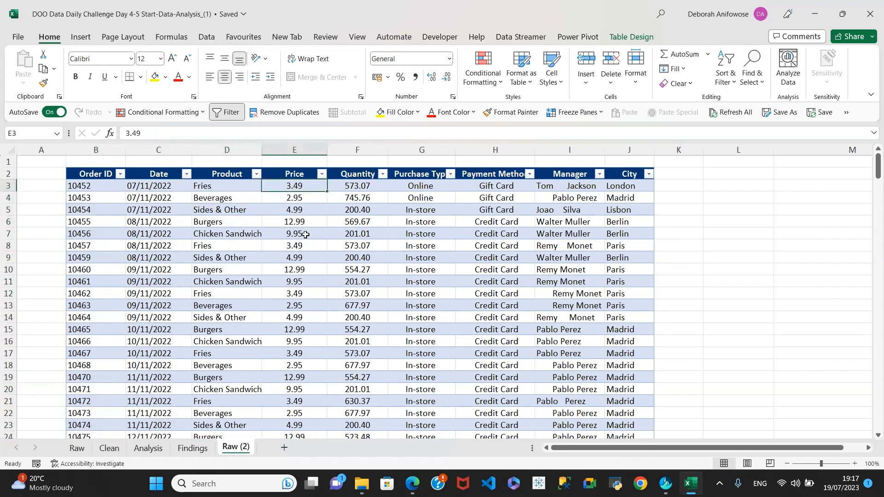
left_click(304, 233)
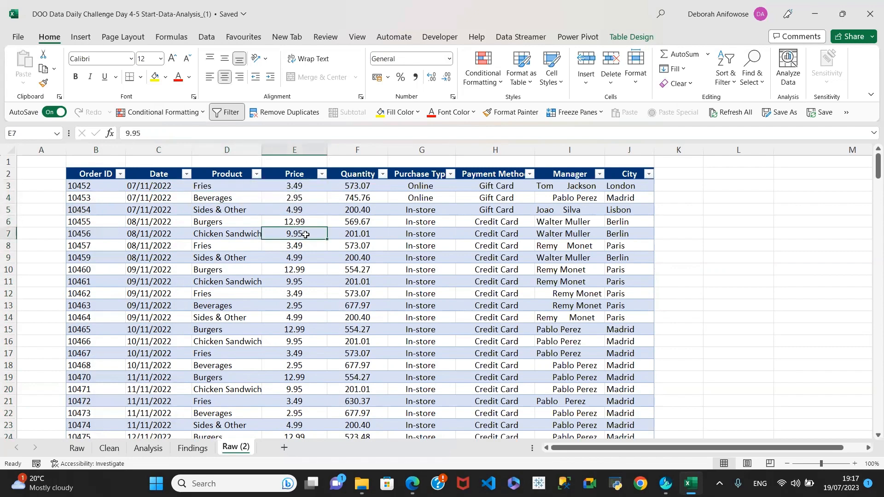
left_click(296, 185)
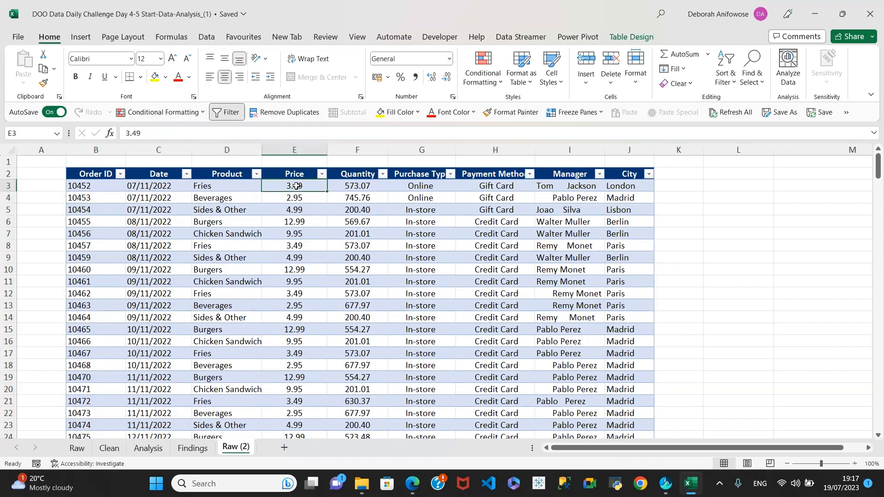
key("ctrl+shift+Down")
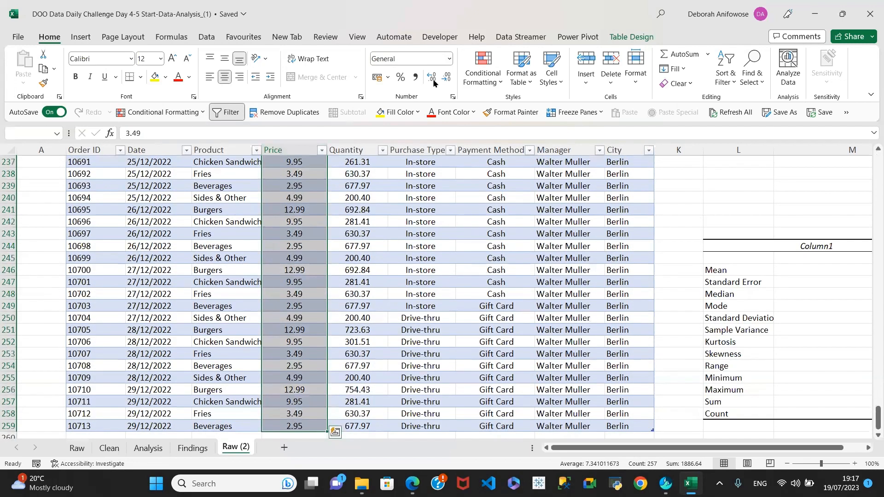
Apply Currency format to the Price values and inspect the result in E5
left_click(447, 60)
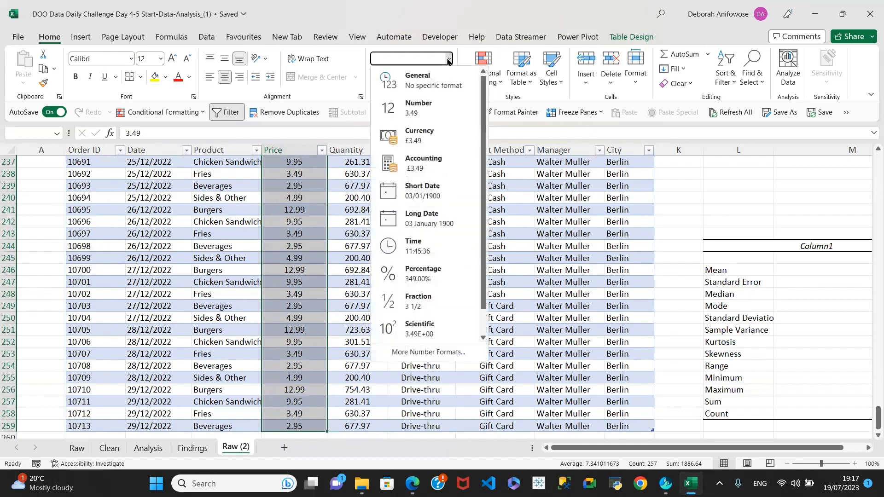
left_click(411, 138)
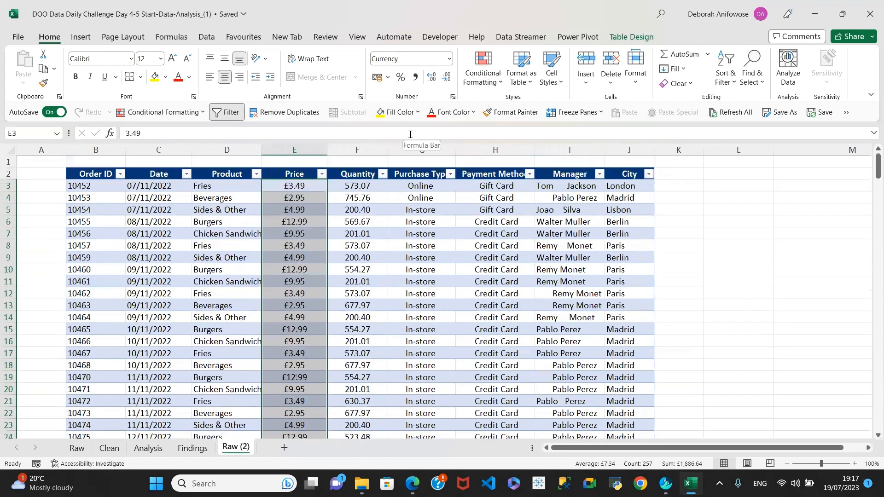
left_click(295, 241)
left_click(295, 210)
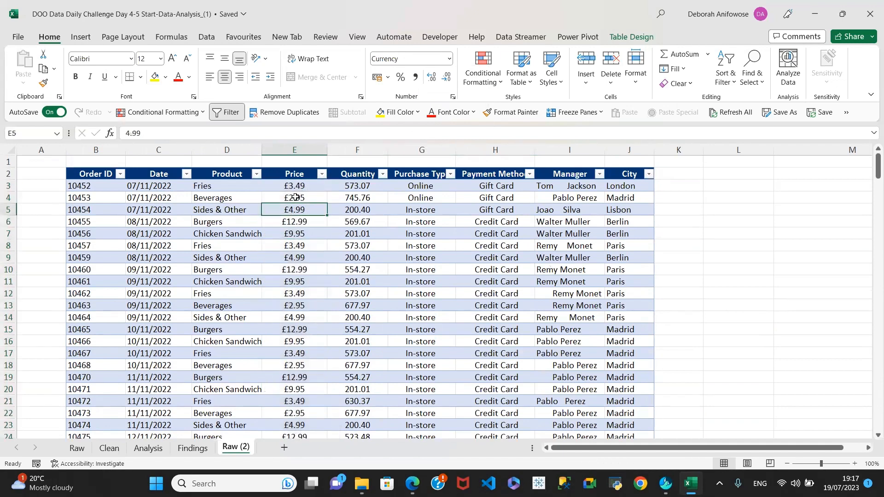
Reselect E3:E259 and switch the prices to plain Number format, e.g. 3.49
left_click(296, 190)
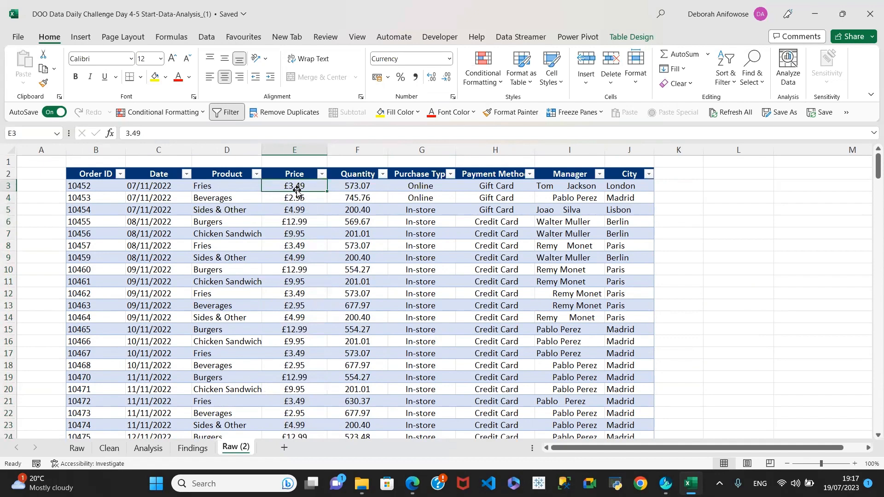
key("ctrl+shift+Down")
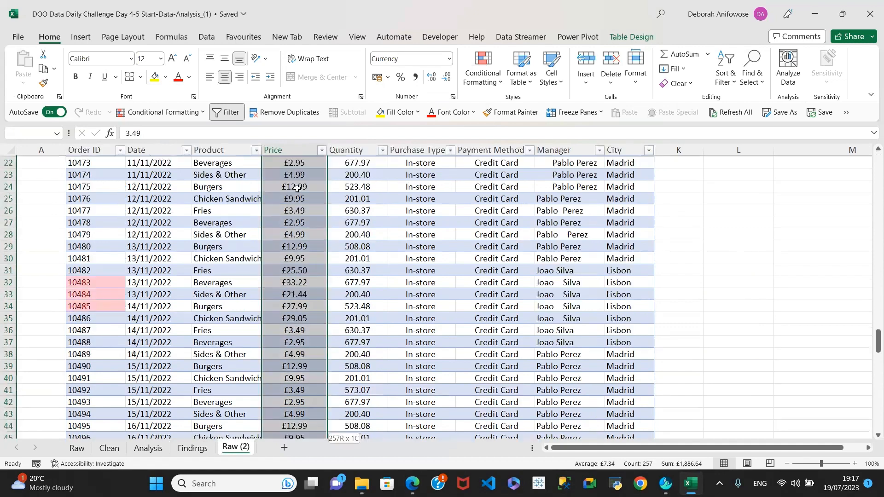
left_click(449, 60)
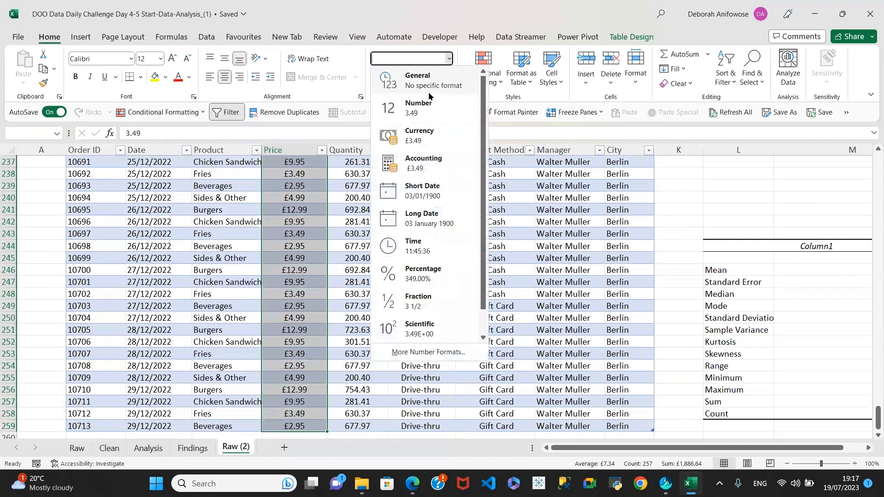
left_click(411, 112)
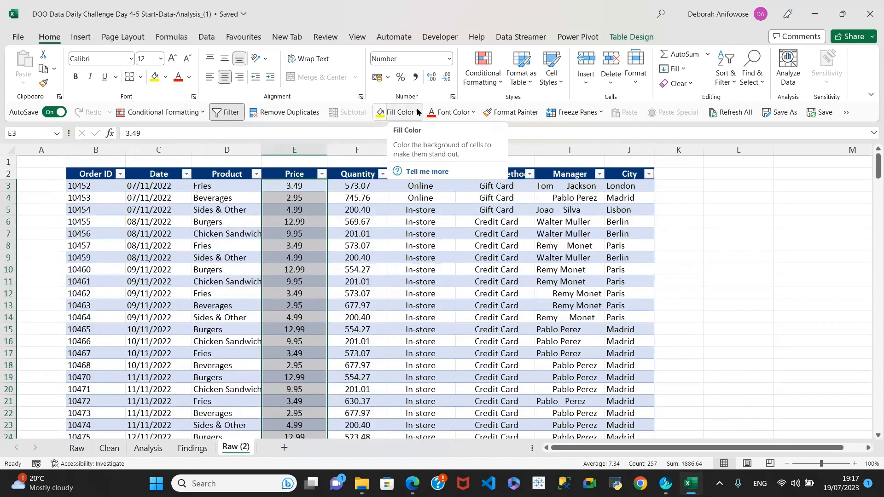
left_click(300, 209)
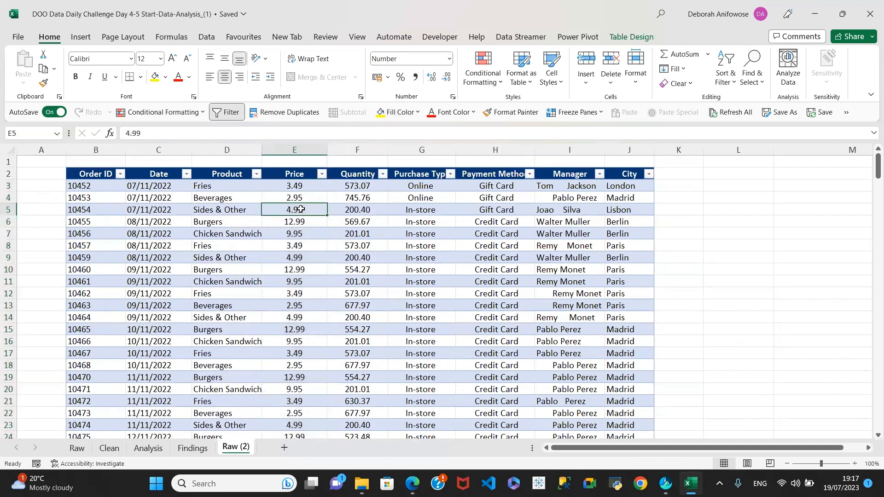
Inspect the Quantity values in F3, F4 and F7
left_click(364, 186)
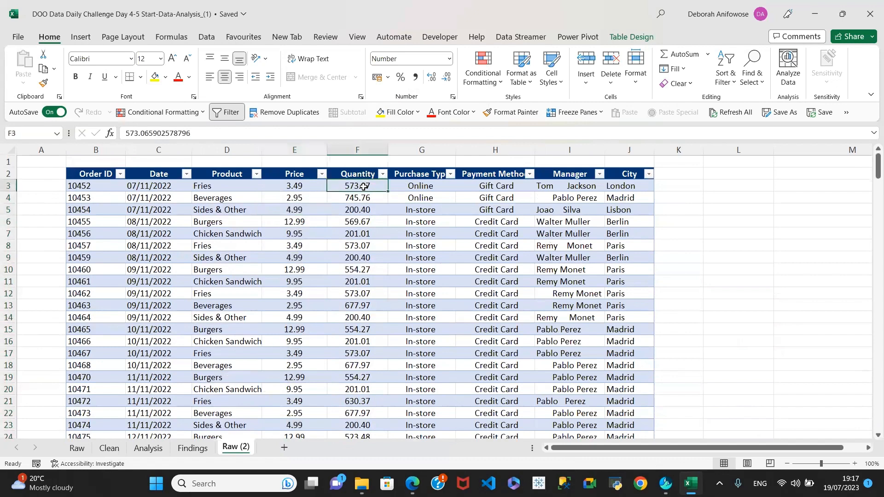
left_click(364, 197)
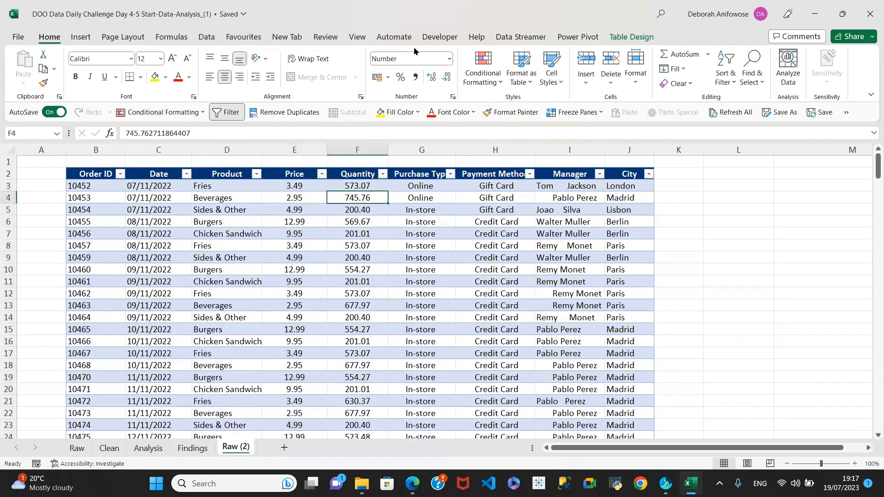
left_click(366, 234)
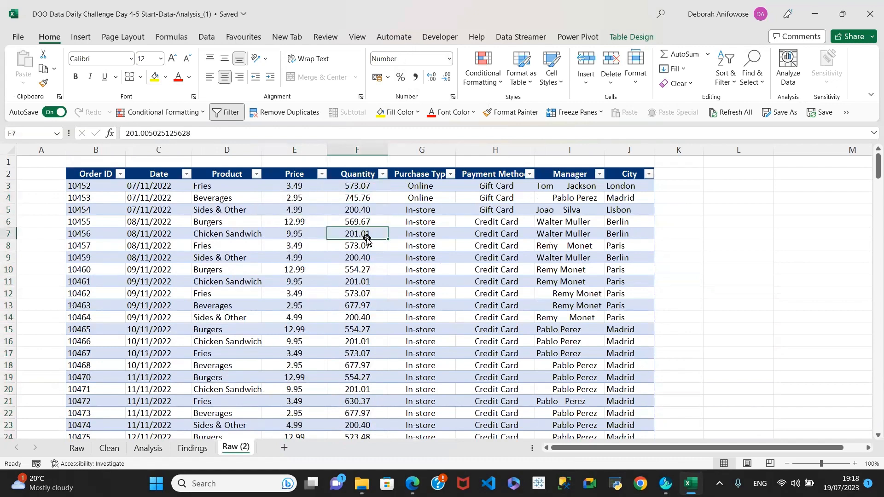
left_click(356, 315)
Right-align the Price values E3:E259 and the Quantity values F3:F259
left_click(362, 223)
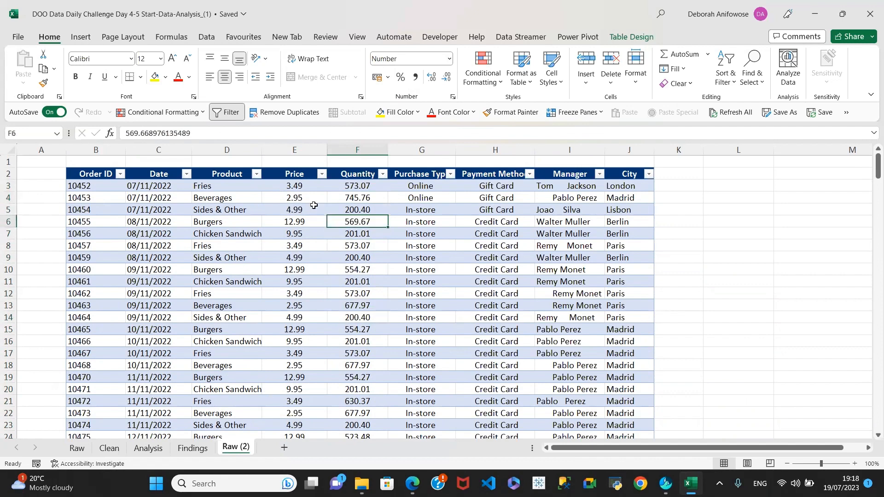
left_click(293, 187)
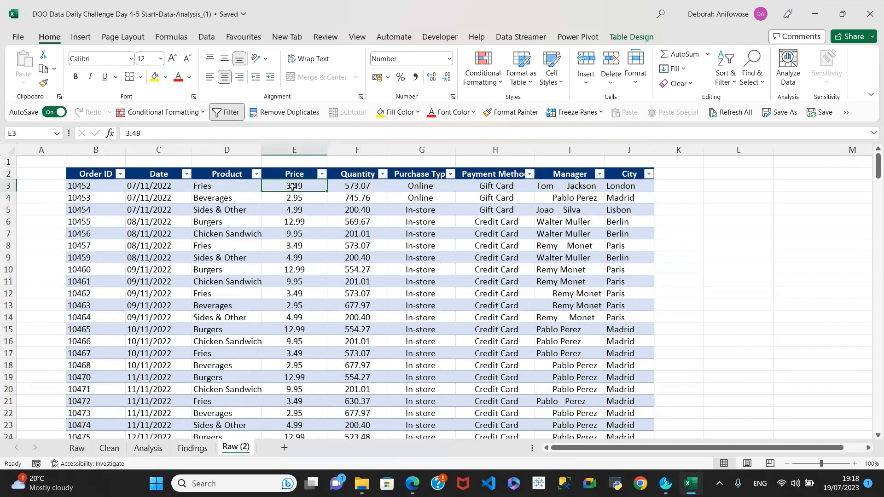
key("ctrl+shift+Down")
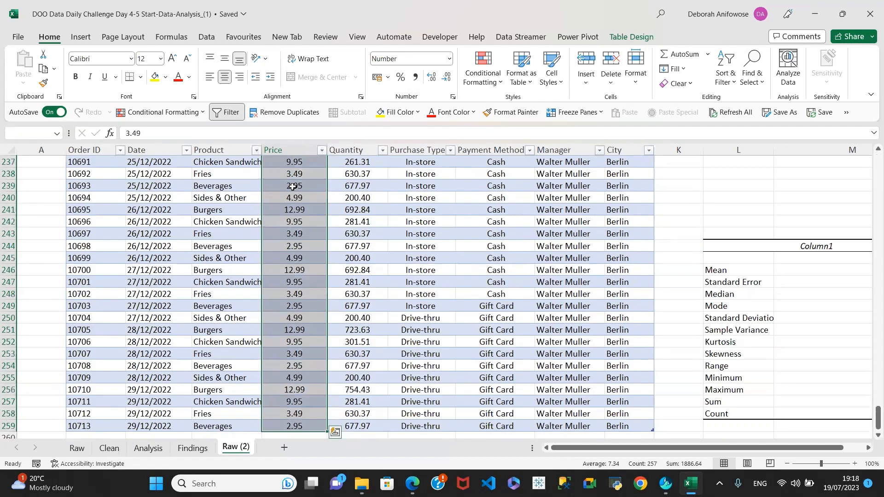
left_click(240, 80)
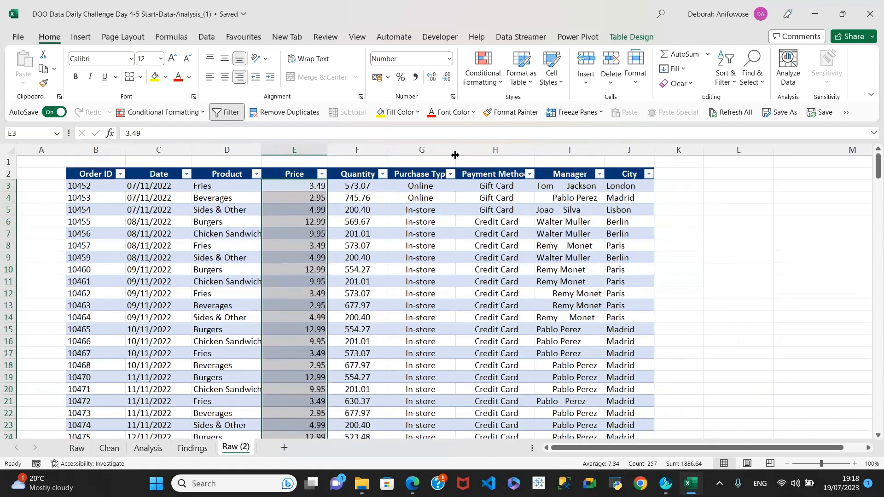
left_click(367, 190)
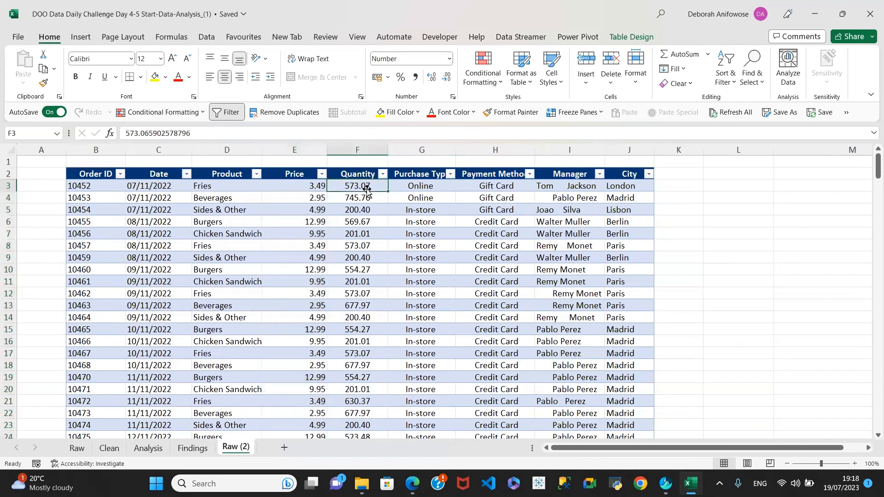
key("ctrl+shift+Down")
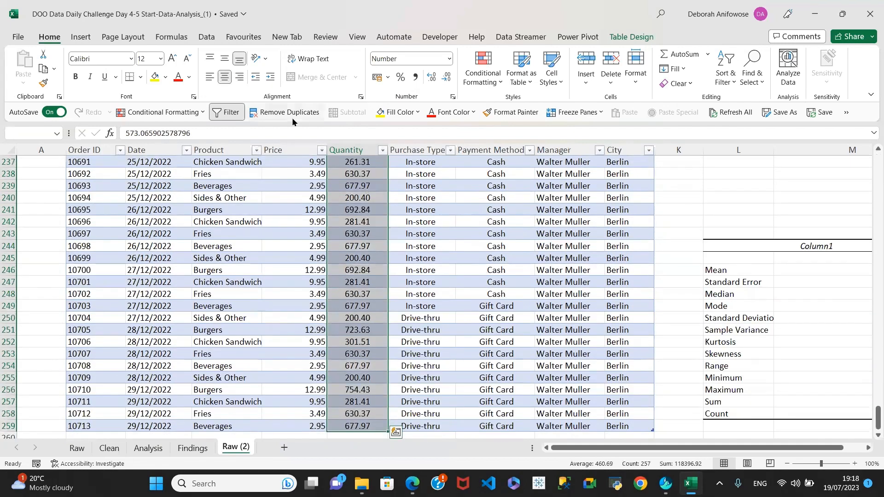
left_click(239, 77)
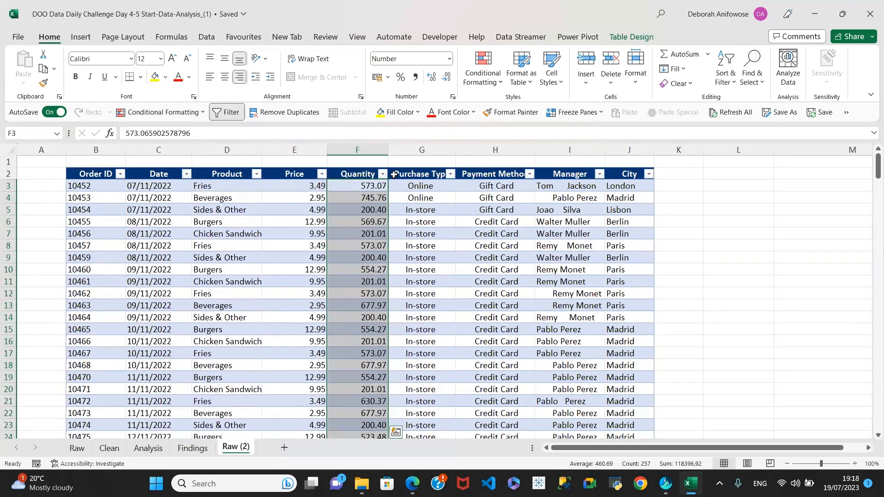
left_click(431, 187)
left_click(428, 235)
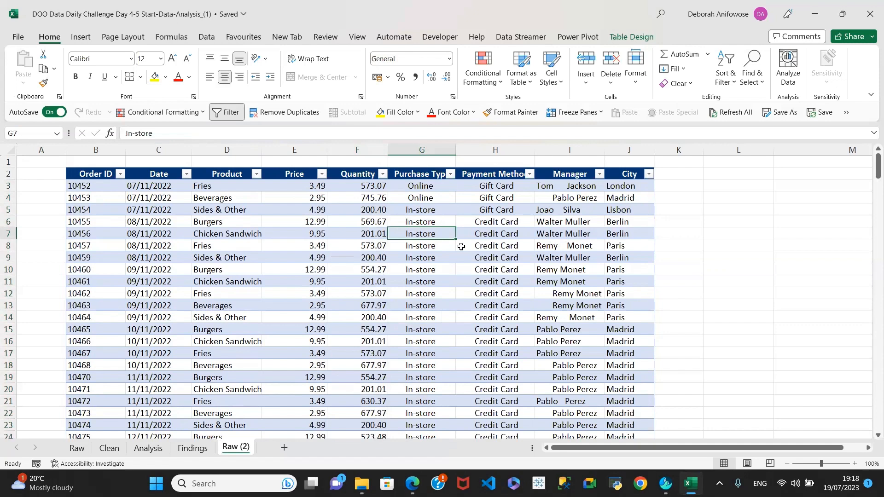
left_click(512, 188)
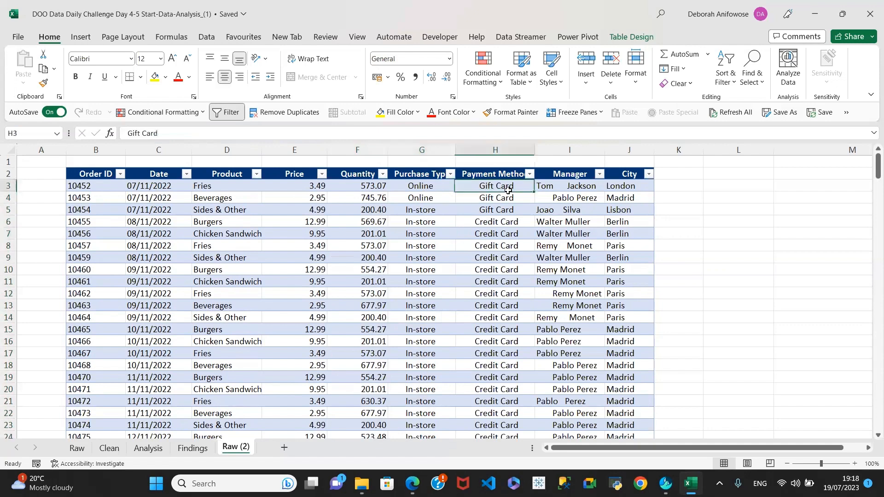
left_click(505, 258)
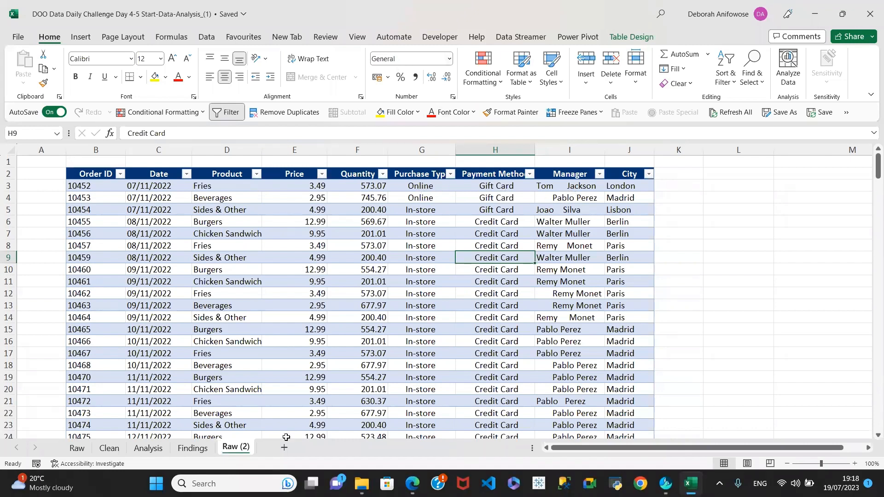
left_click(109, 448)
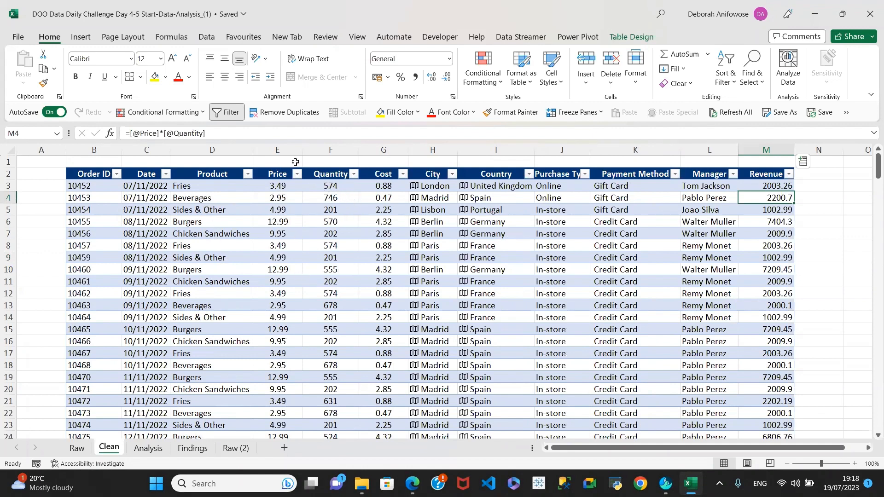
left_click(284, 209)
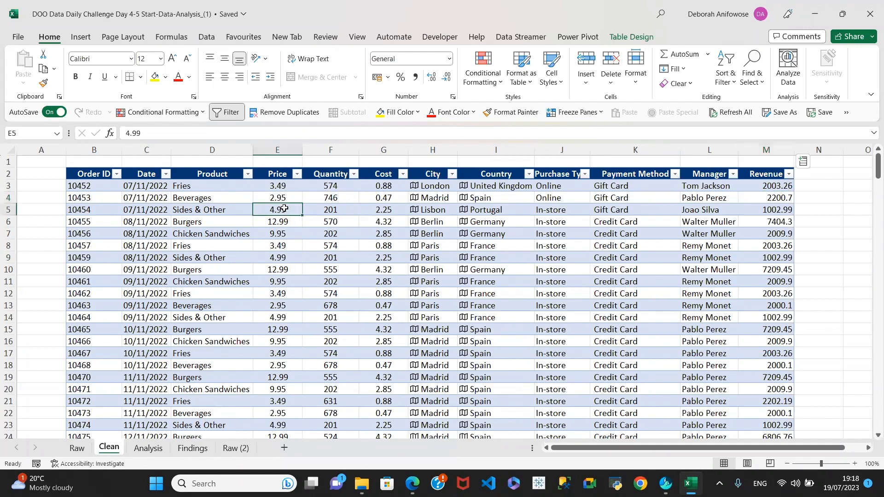
left_click(325, 200)
left_click(396, 210)
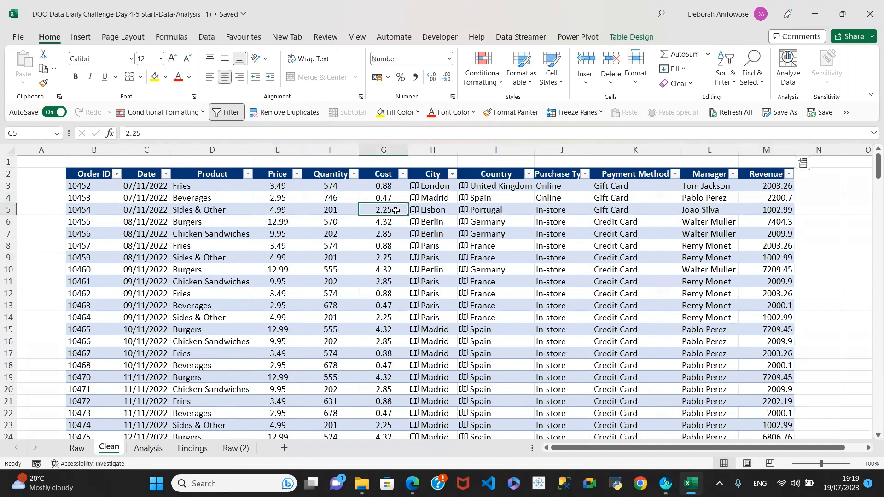
left_click(233, 448)
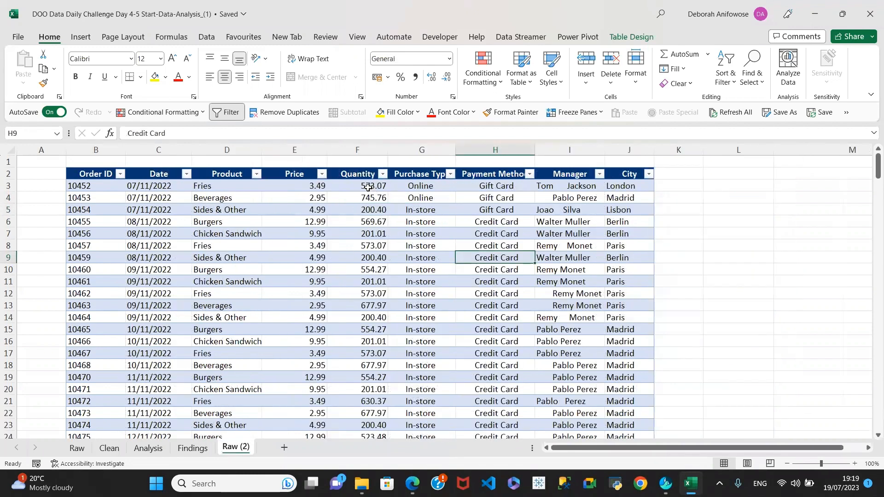
Left-align the Purchase Type, Payment Method and Manager values down to row 259
left_click(428, 189)
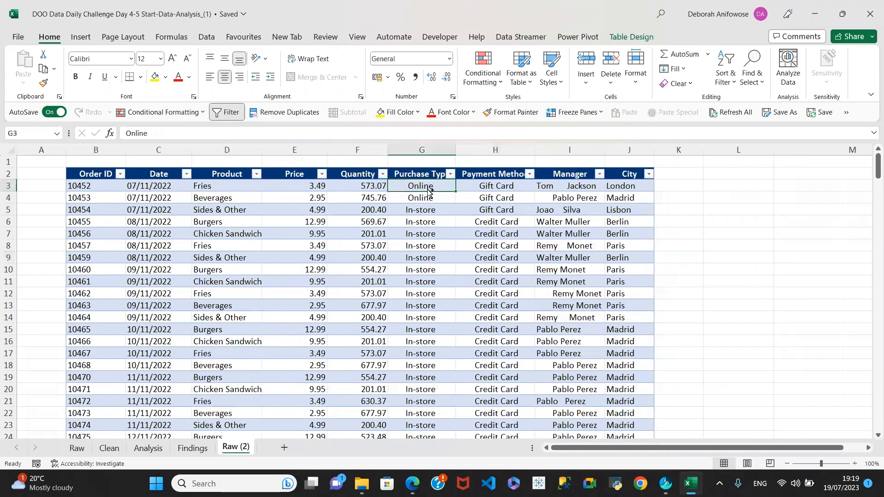
key("ctrl+shift+Down")
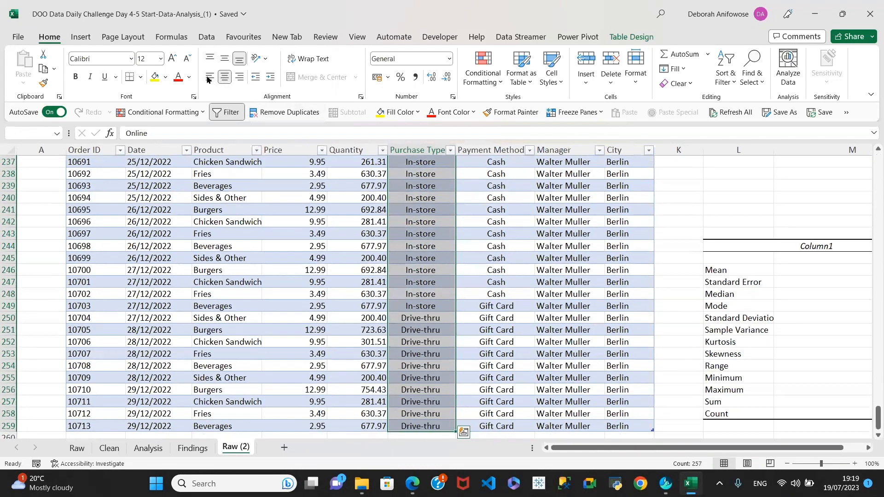
left_click(209, 77)
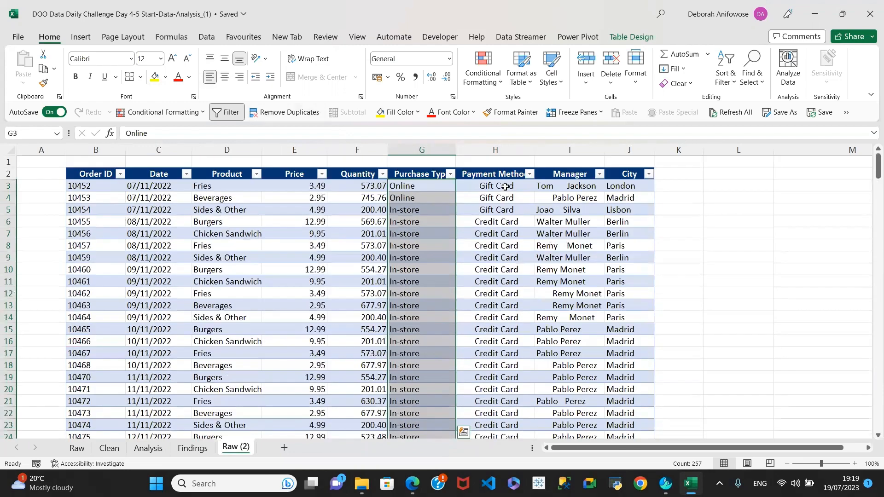
left_click(504, 186)
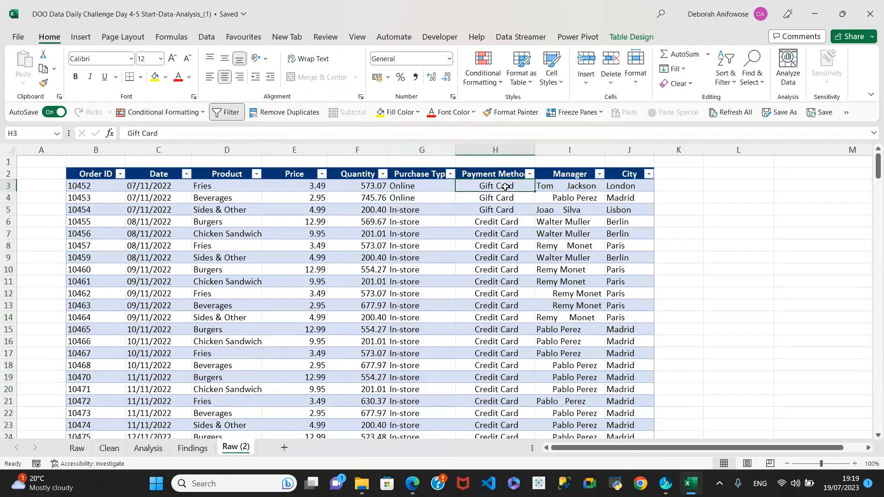
key("ctrl+shift+Down")
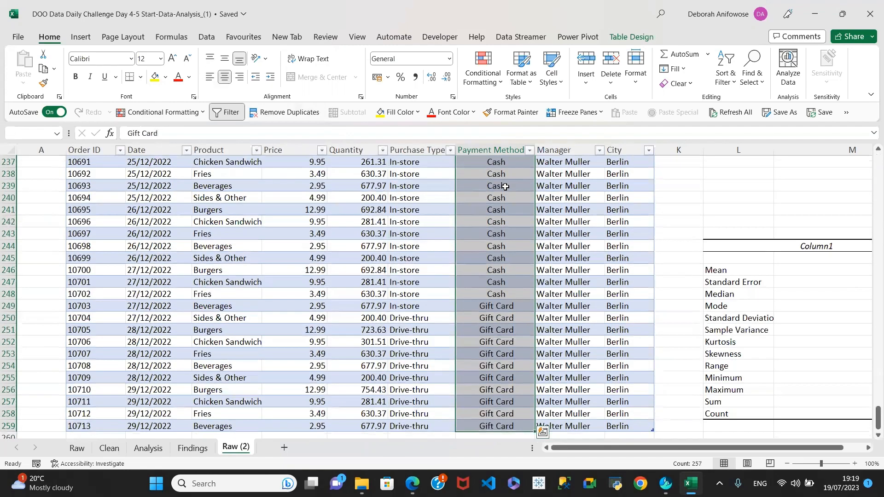
left_click(209, 77)
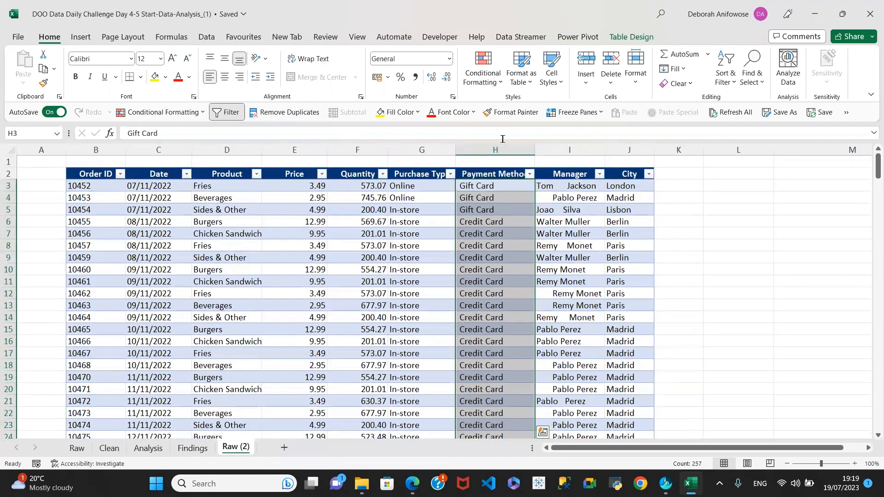
left_click(583, 184)
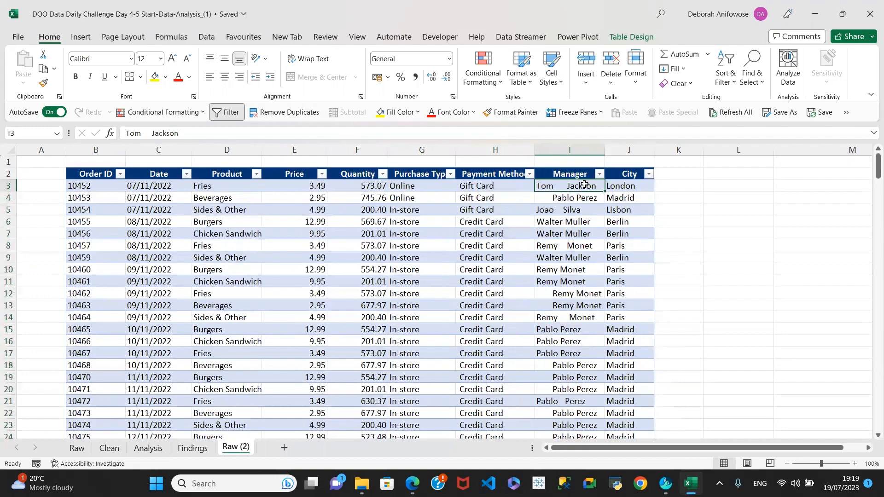
key("ctrl+shift+Down")
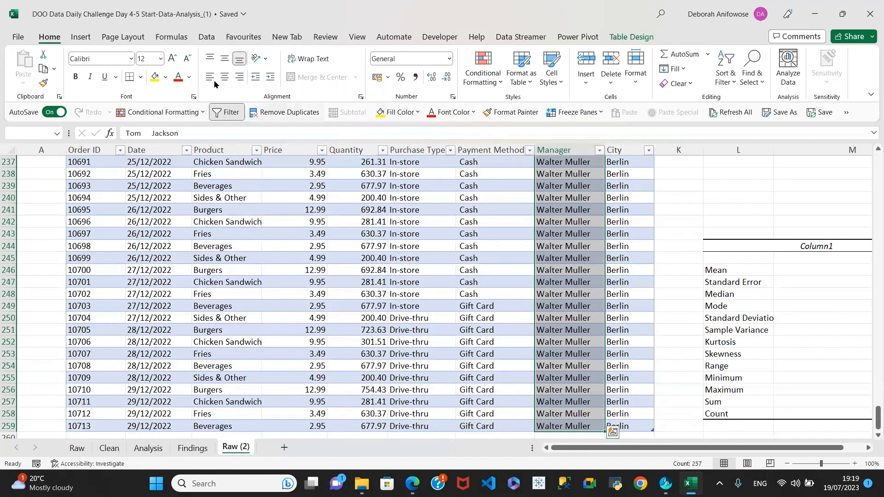
left_click(210, 77)
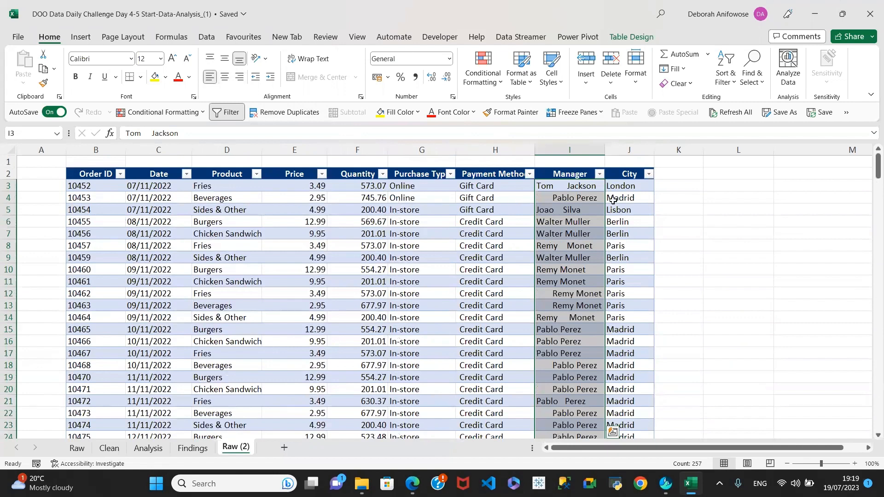
left_click(572, 203)
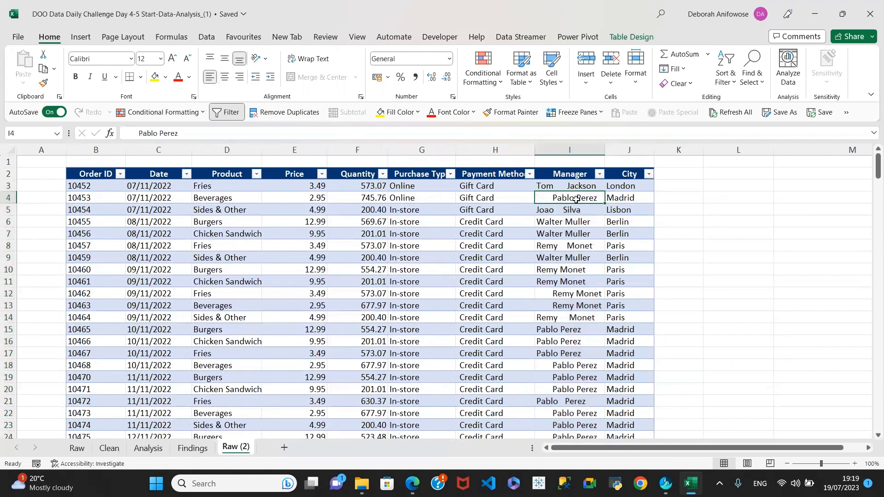
Check the London and Berlin city cells, then go to the Clean sheet
left_click(625, 186)
left_click(623, 220)
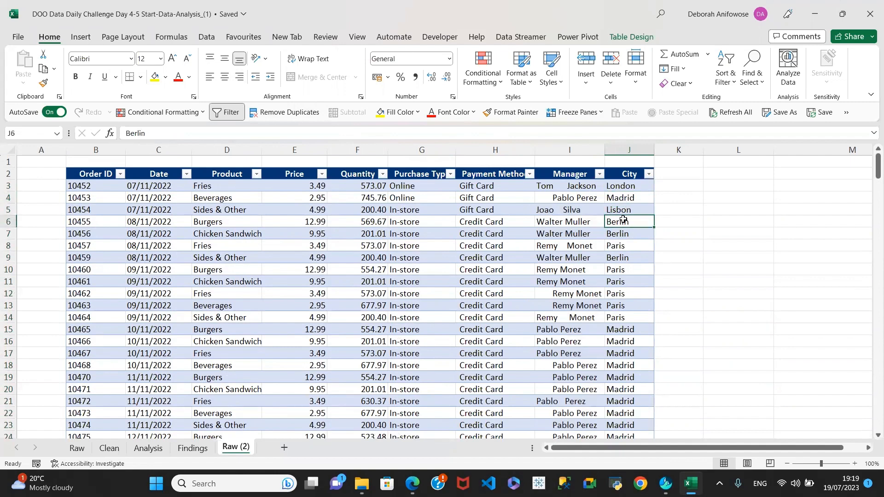
left_click(622, 186)
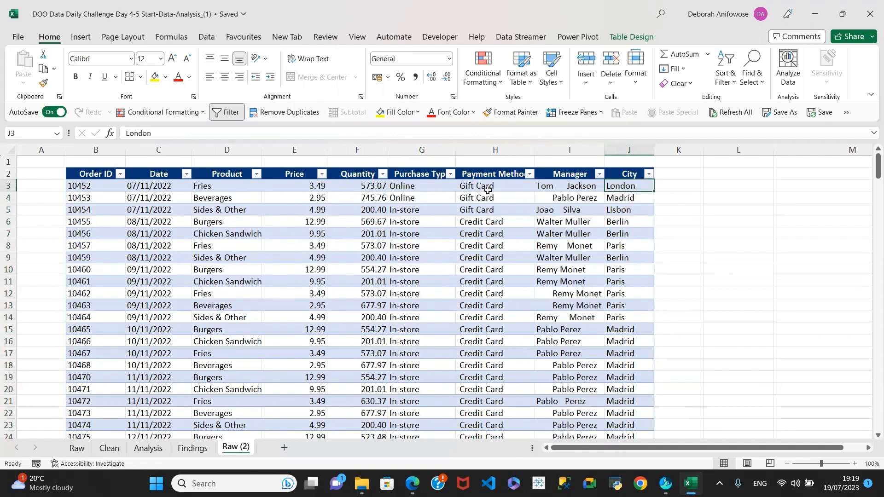
left_click(107, 447)
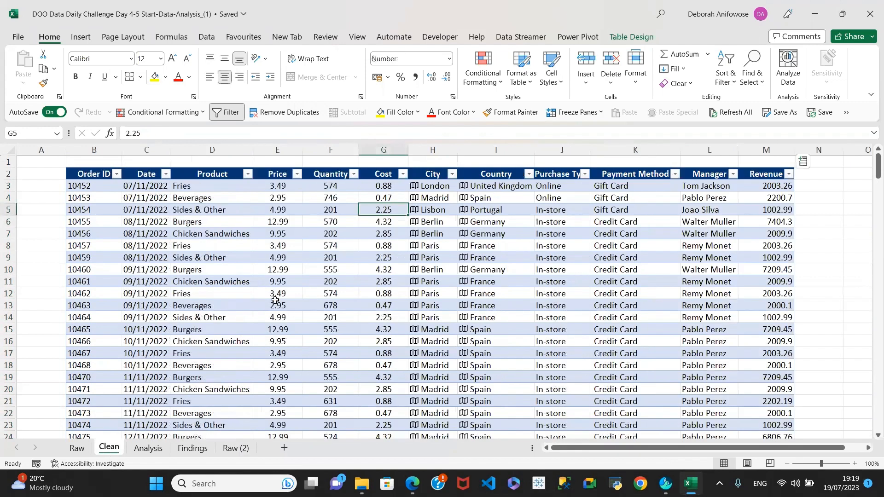
left_click(779, 185)
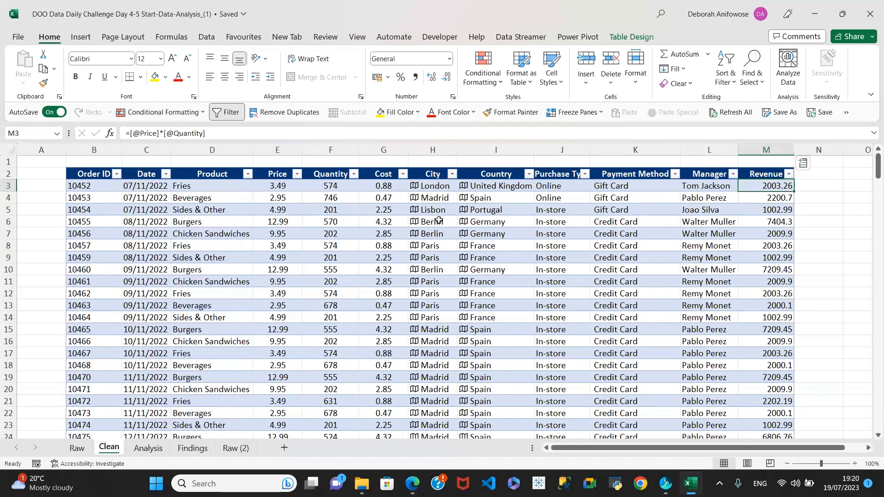
left_click(232, 449)
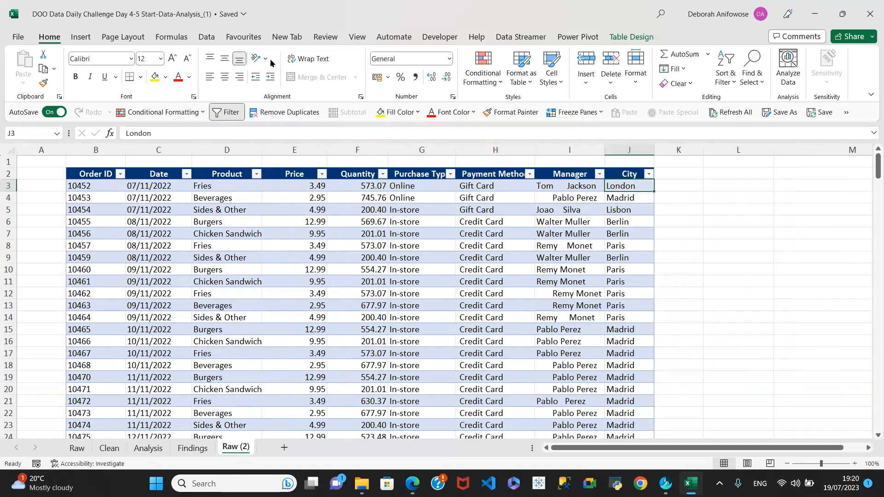
Apply the Geography data type to London in J3 from the Data Types gallery
left_click(206, 38)
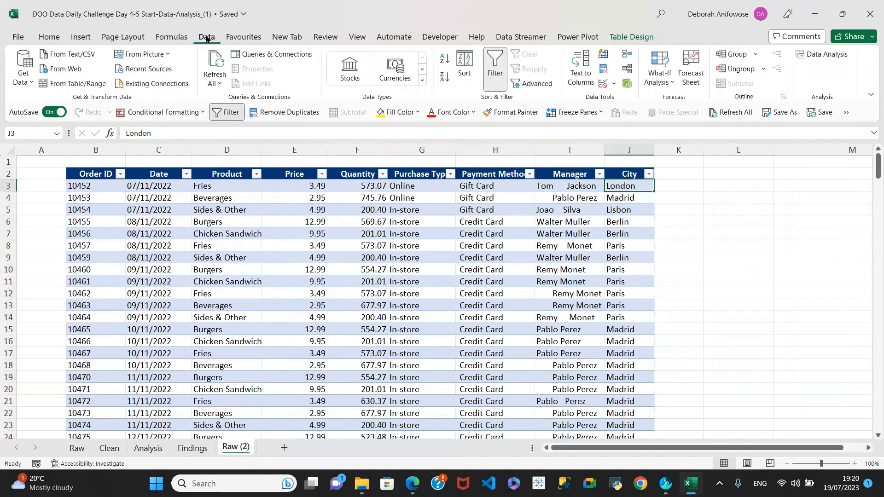
left_click(422, 80)
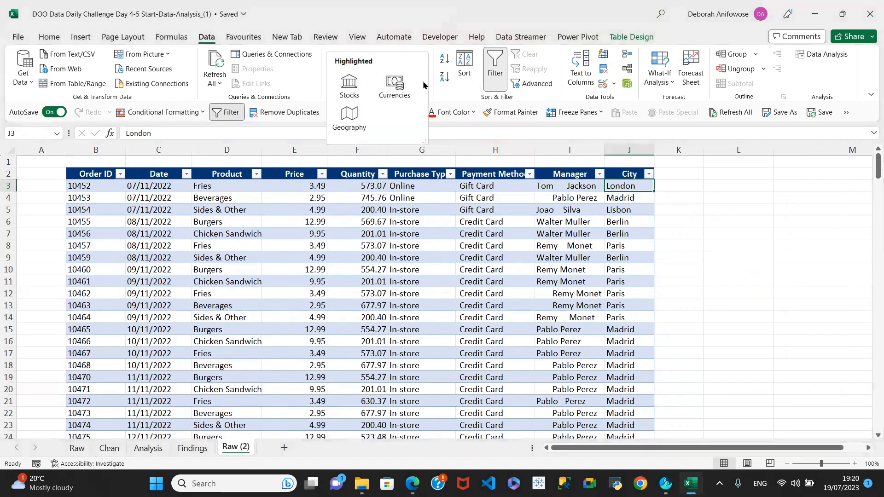
left_click(347, 122)
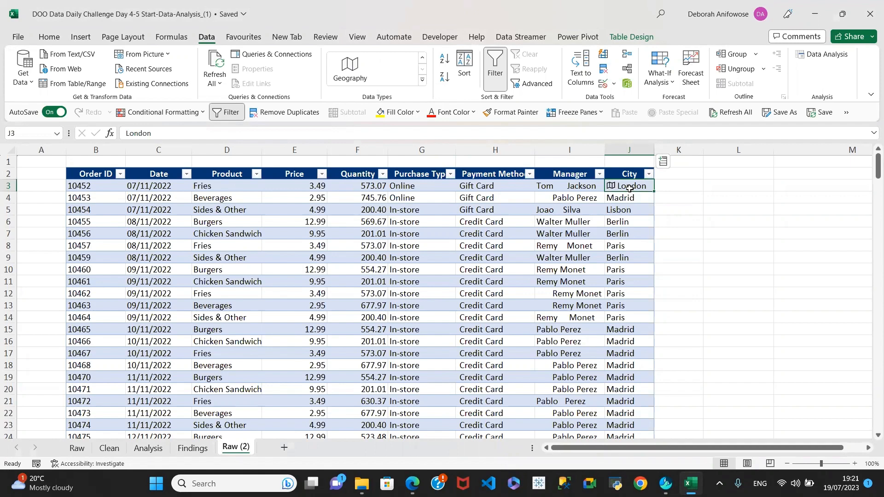
Undo the London fill-down and Geography conversion, then select all cities in J3:J259
double_click(653, 189)
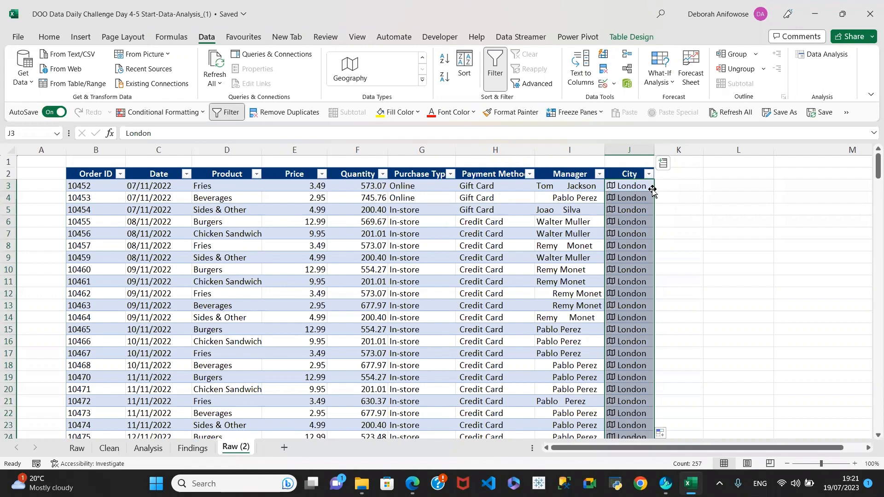
key("ctrl+z")
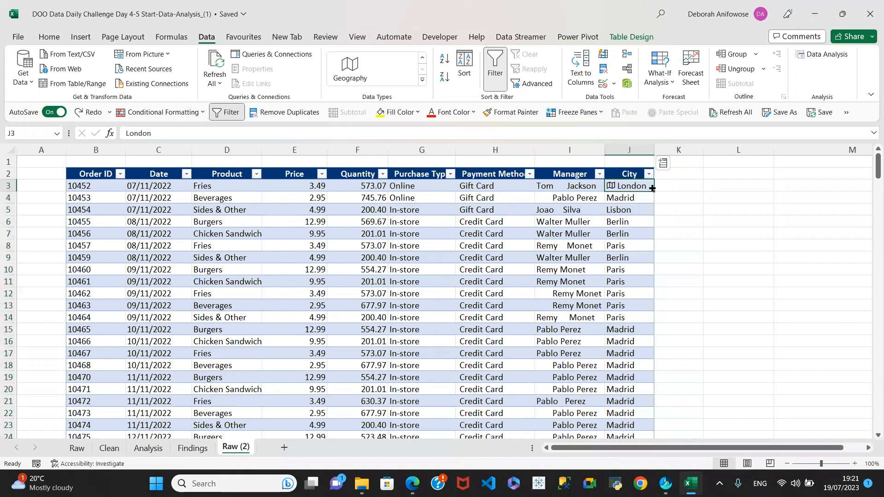
key("ctrl+z")
key("ctrl+shift+Down")
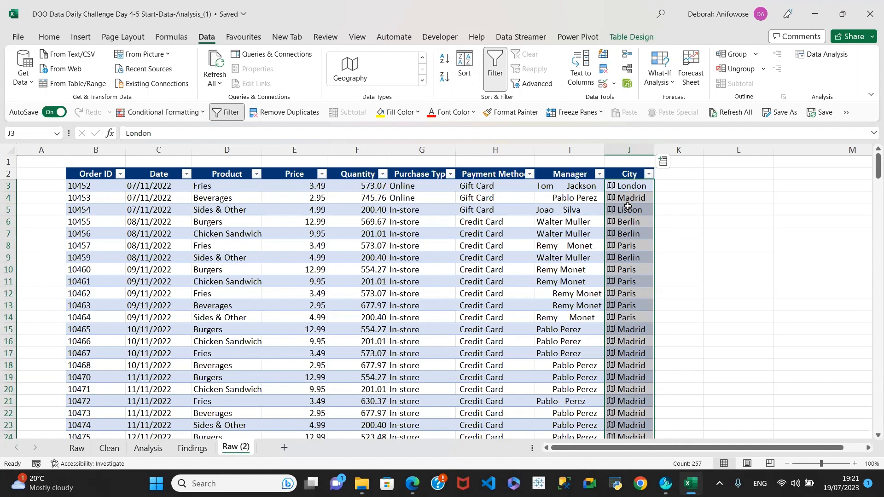
Add a linked Country/region column beside City from the City geography fields
left_click(662, 163)
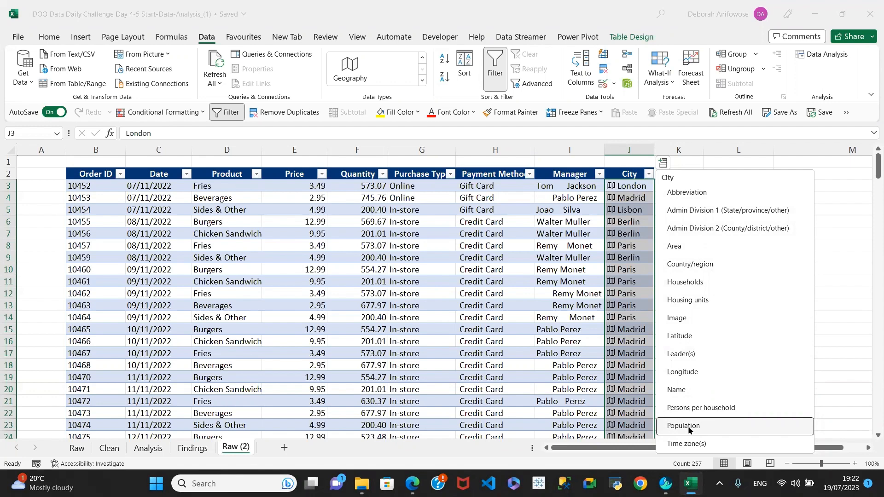
left_click(104, 449)
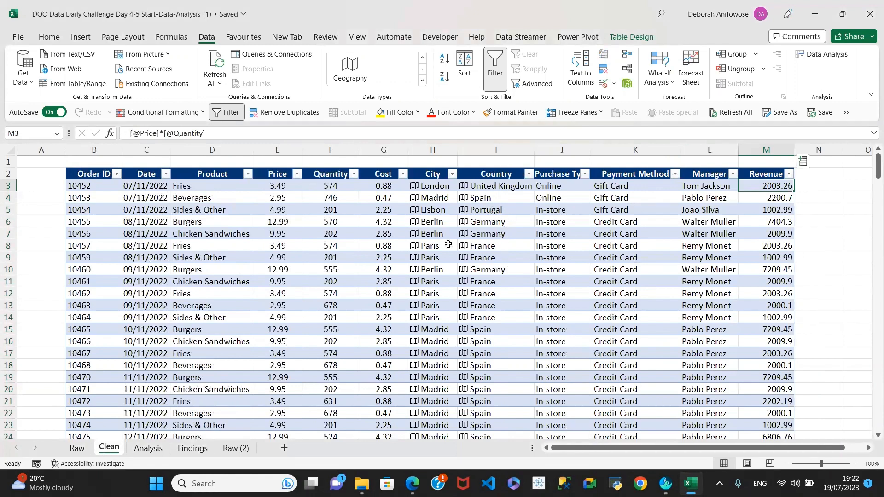
left_click(231, 448)
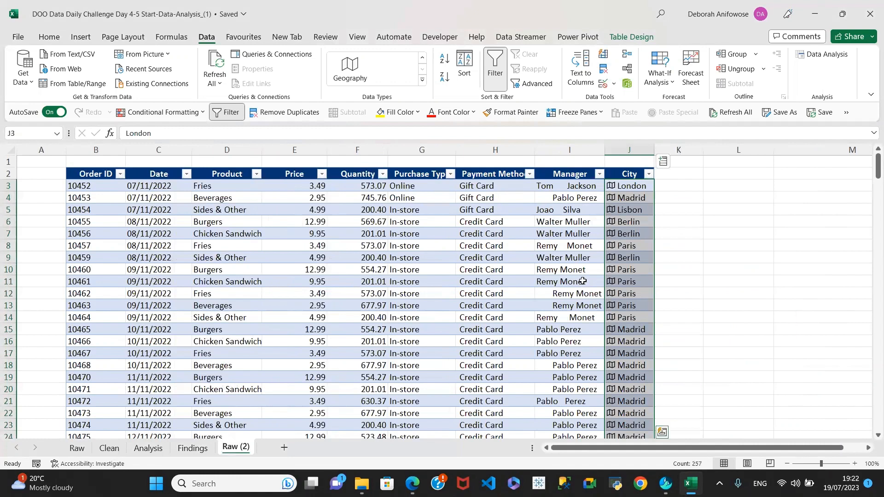
left_click(663, 162)
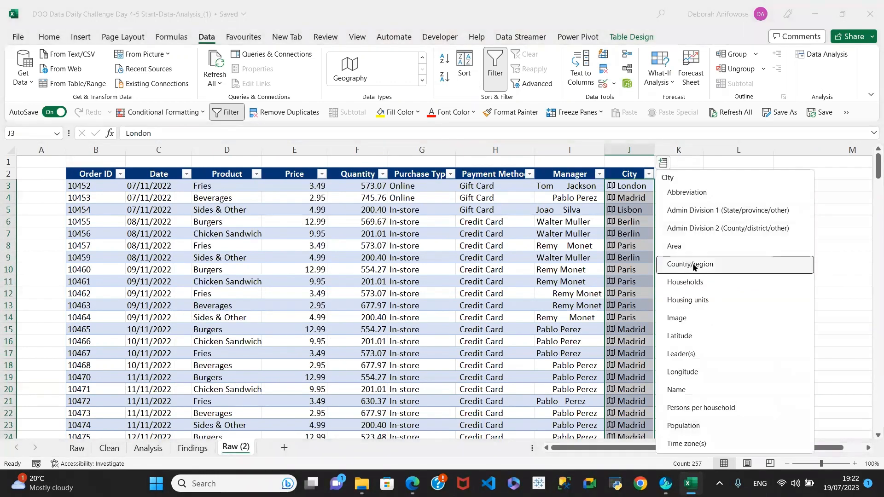
left_click(689, 266)
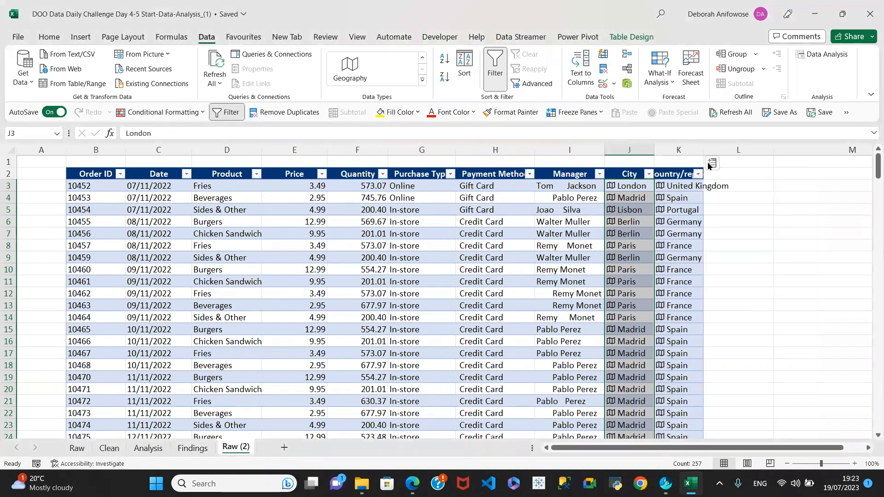
left_click_drag(702, 148, 702, 148)
double_click(702, 148)
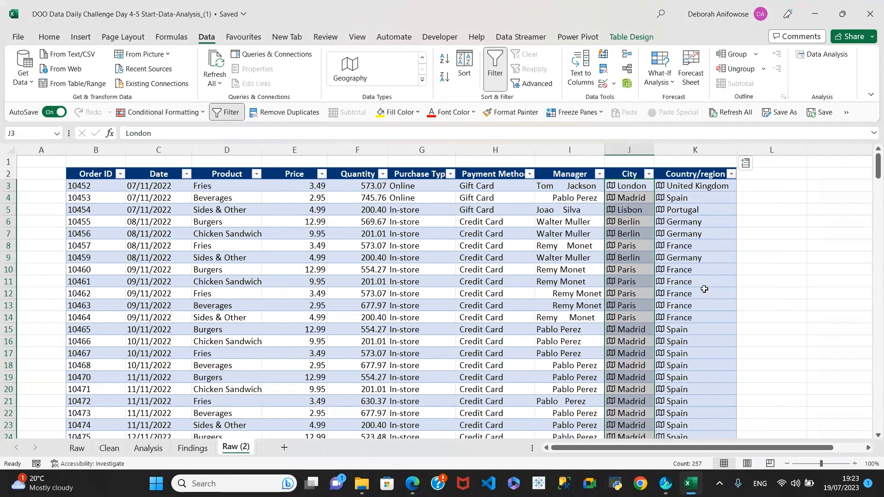
left_click(746, 166)
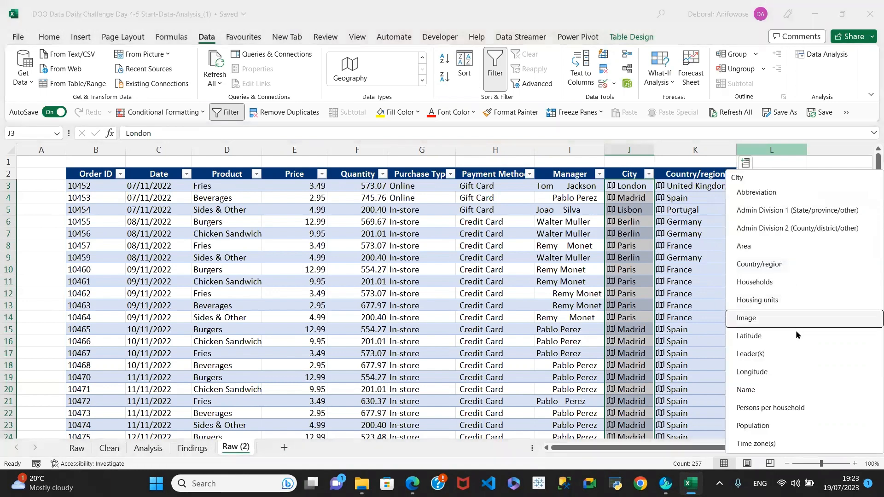
left_click(767, 422)
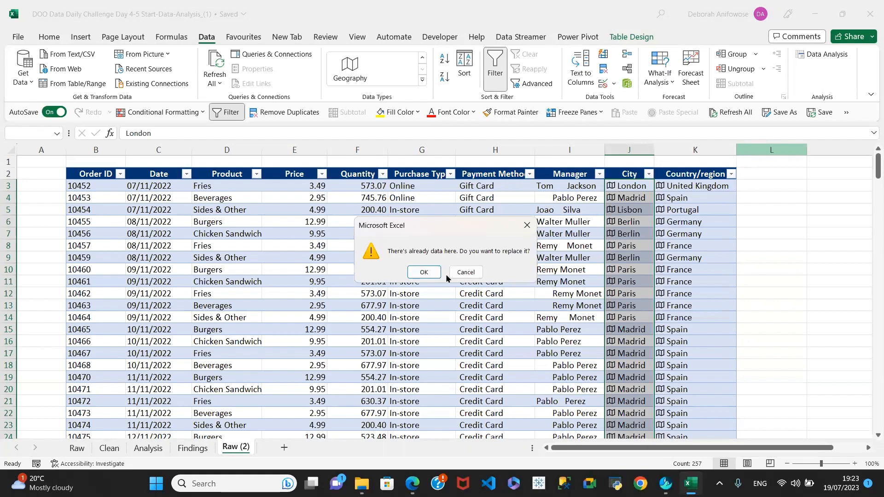
left_click(463, 272)
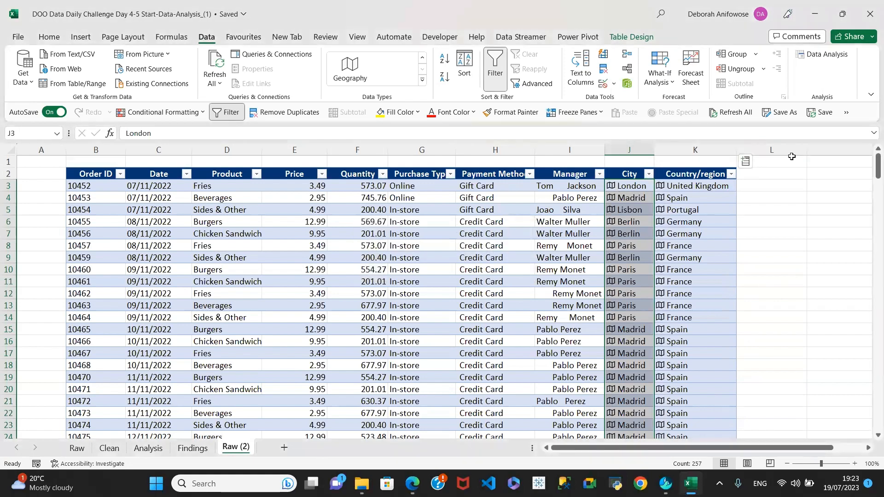
left_click(746, 163)
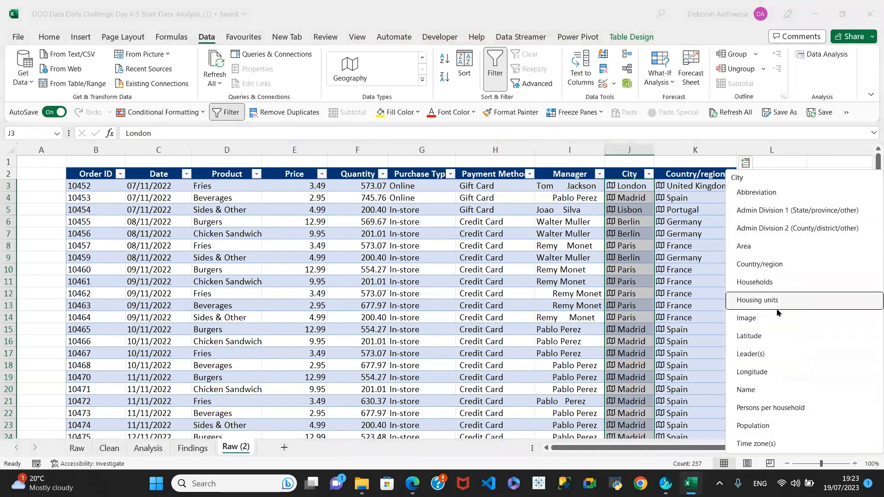
left_click(768, 425)
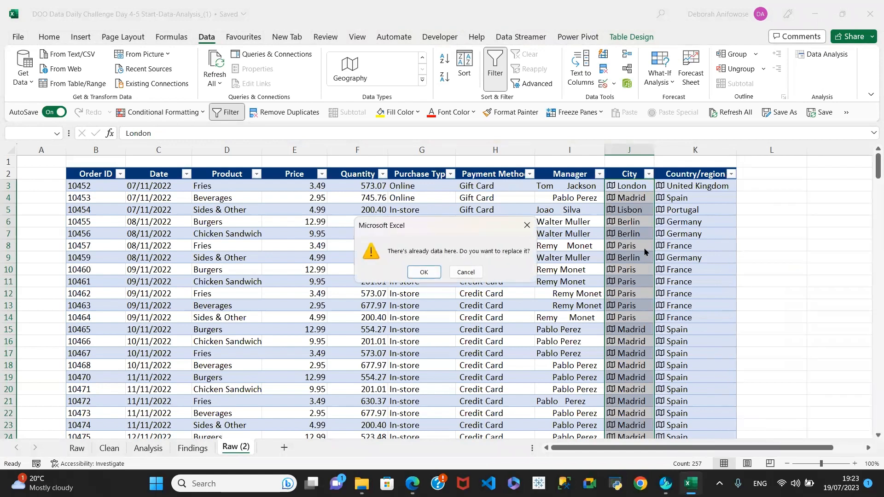
left_click(422, 272)
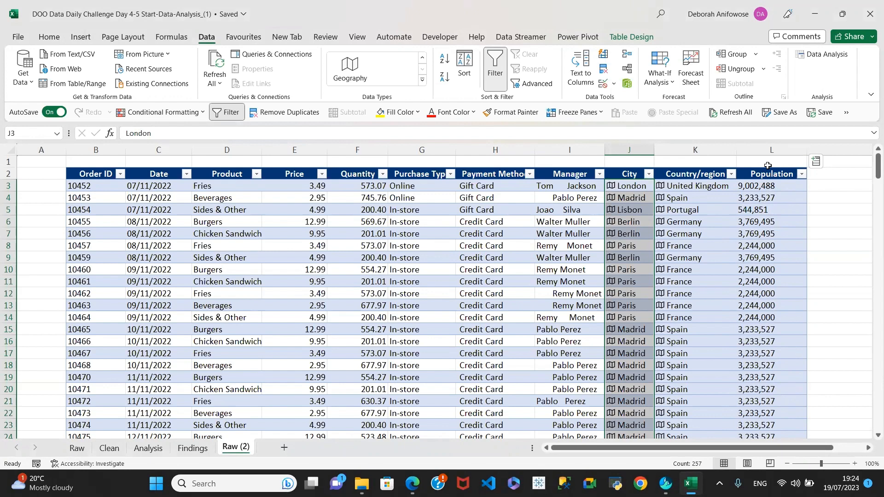
key("ctrl+z")
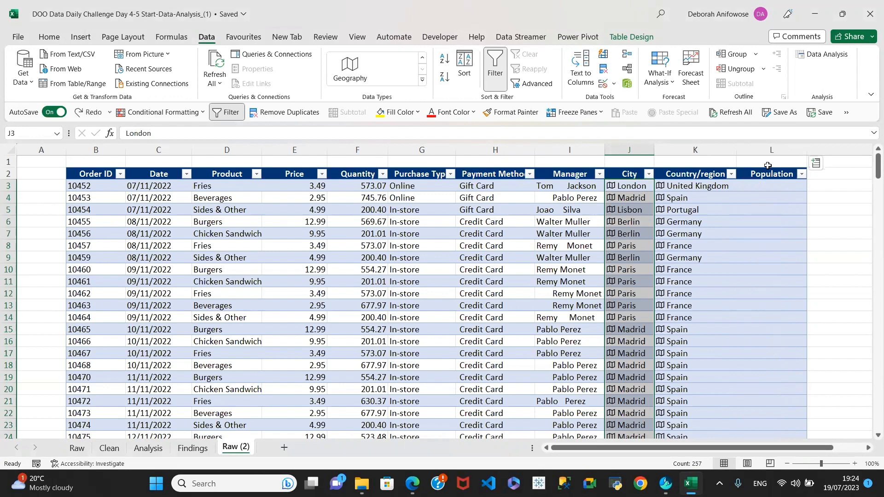
left_click(769, 171)
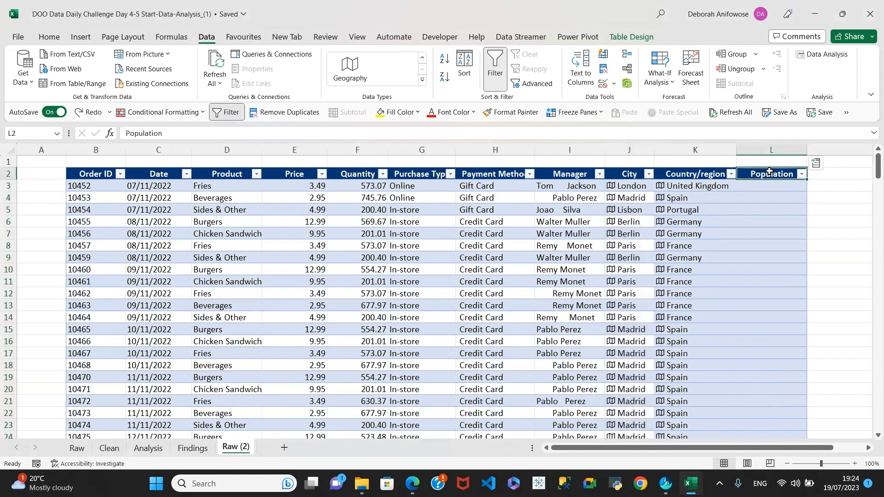
key("ctrl+z")
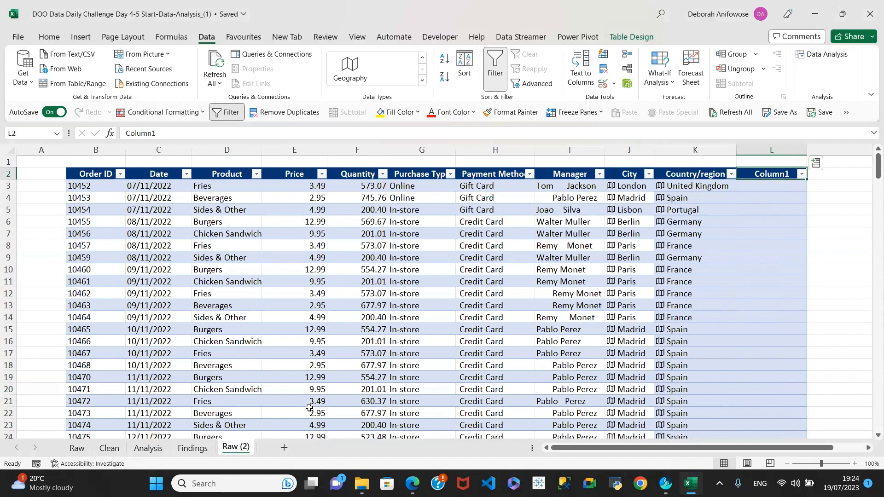
Delete the Country/region column from the Raw (2) table
mouse_move(668, 482)
left_click(691, 171)
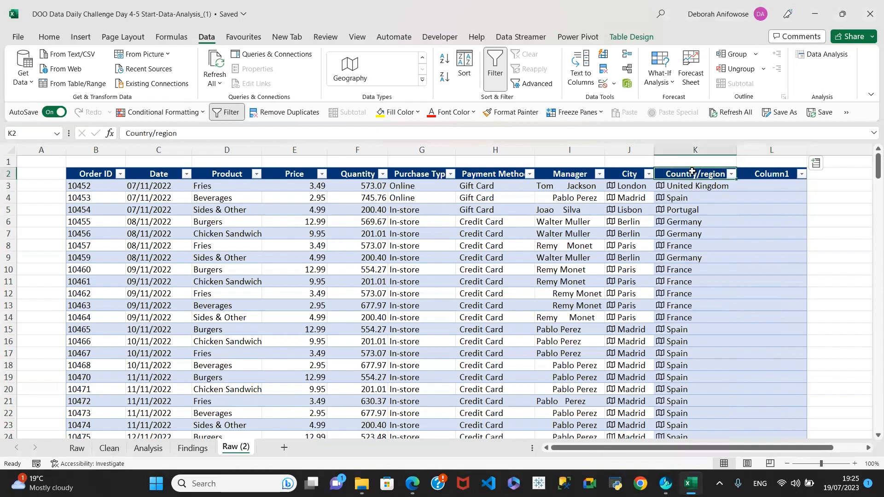
key("ctrl+shift+Down")
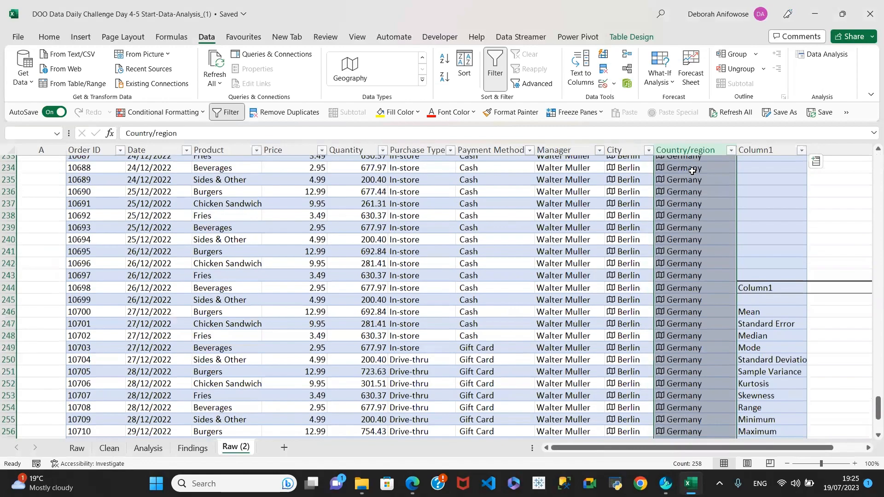
right_click(694, 147)
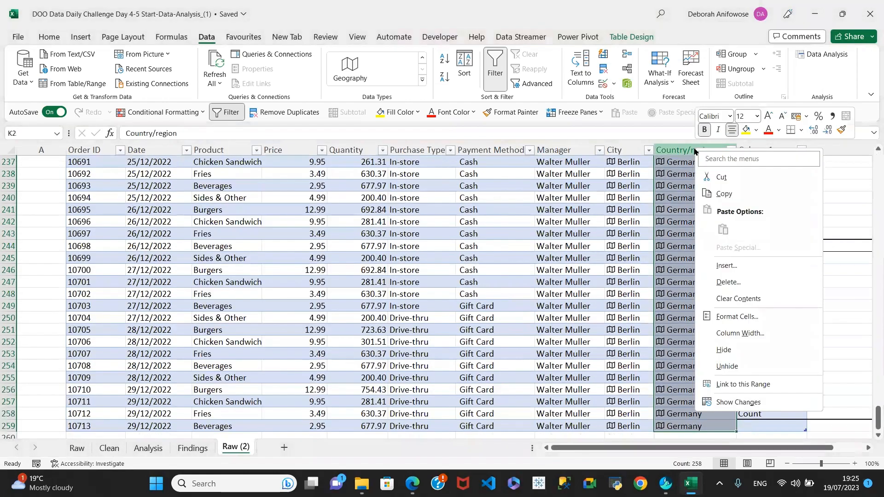
left_click(734, 282)
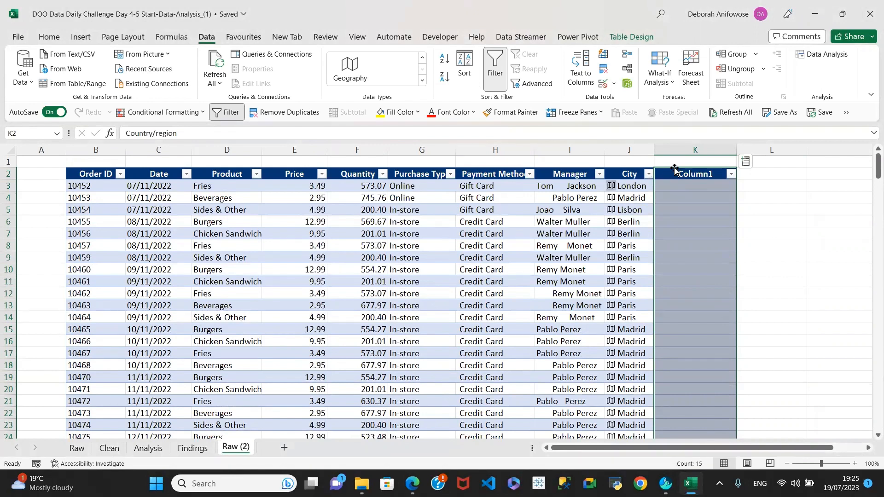
Delete the empty Column1 so the table ends at City
left_click(679, 149)
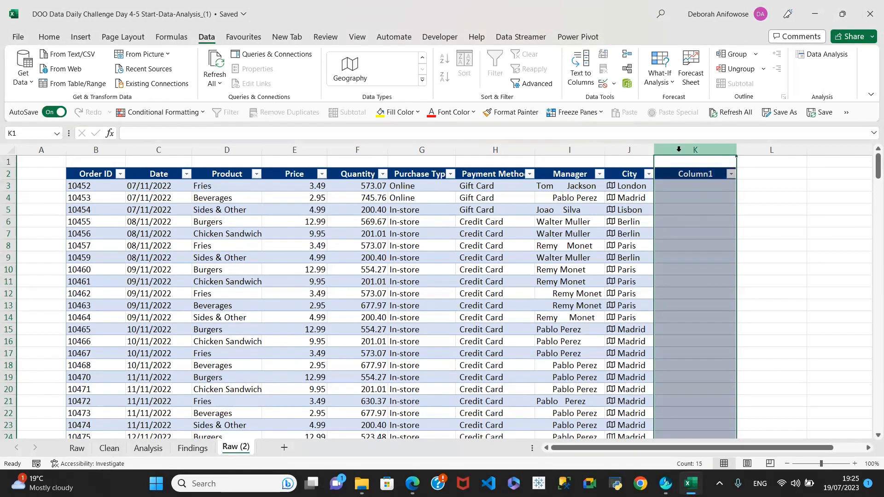
right_click(679, 152)
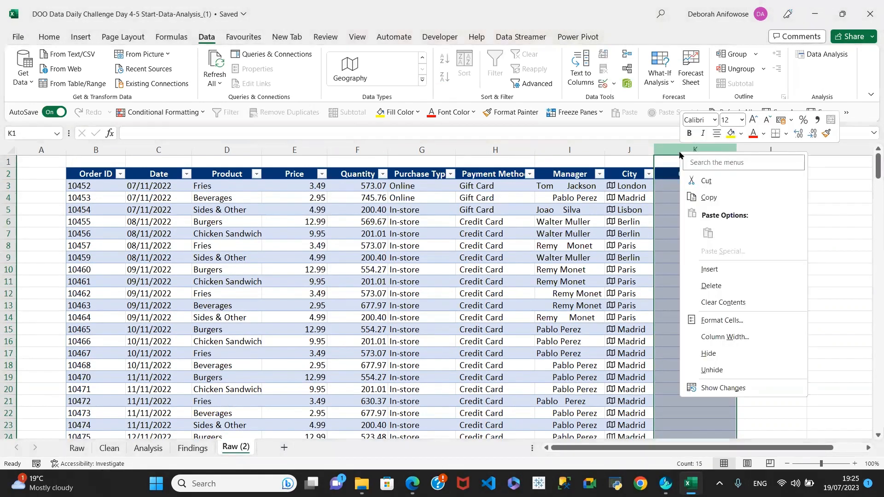
left_click(720, 289)
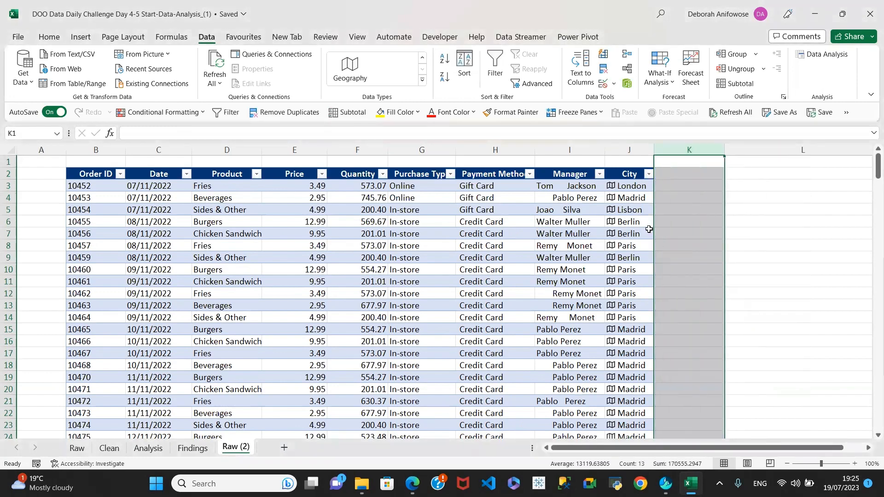
left_click(635, 212)
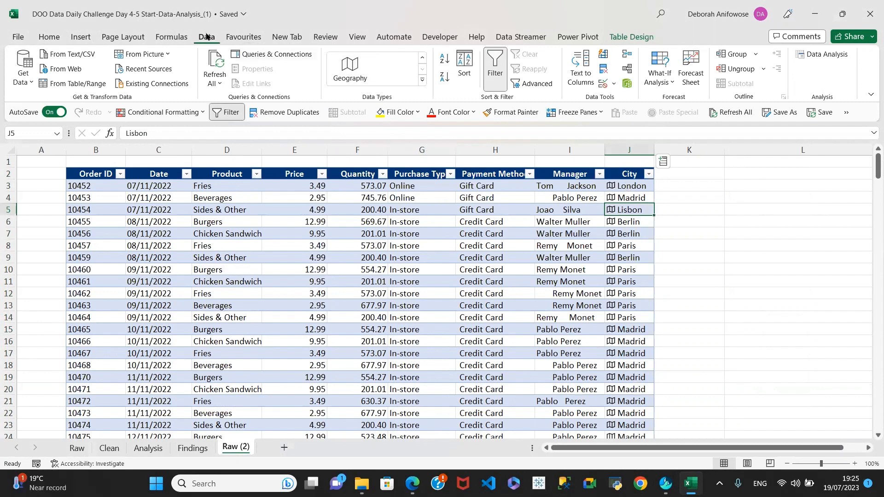
Re-add Country/region after City from the City field list, replacing existing data
left_click(422, 57)
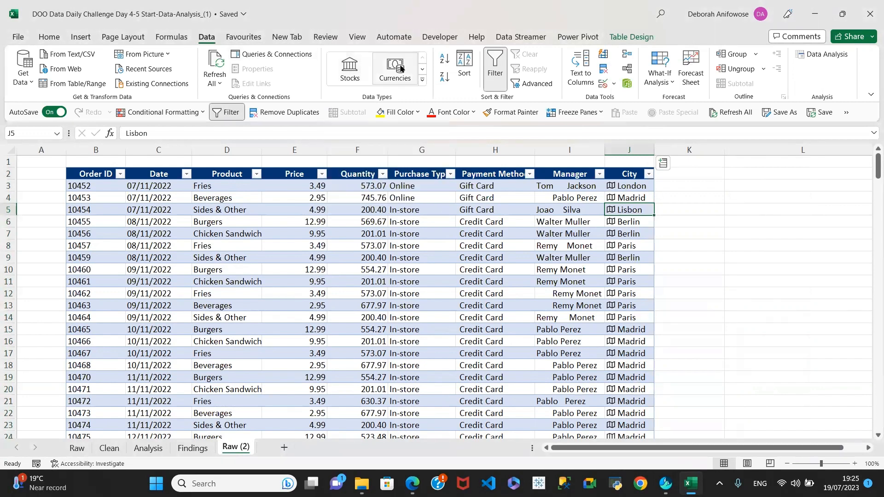
left_click(420, 82)
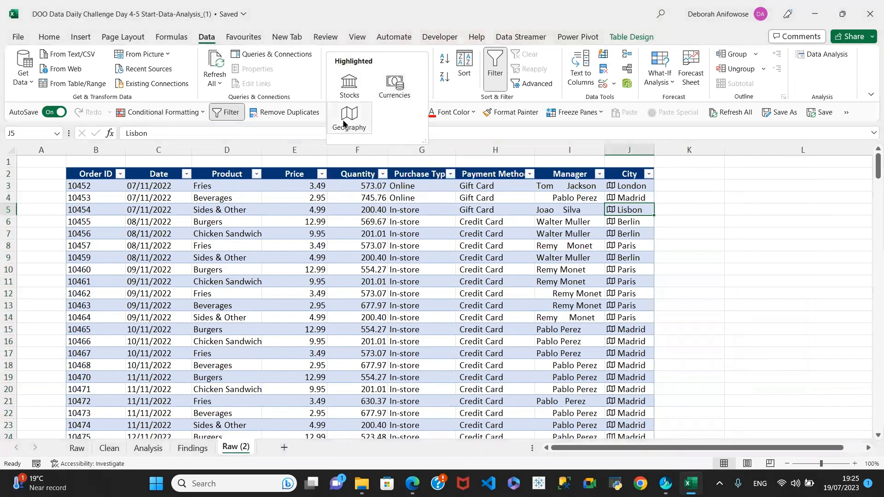
left_click(611, 188)
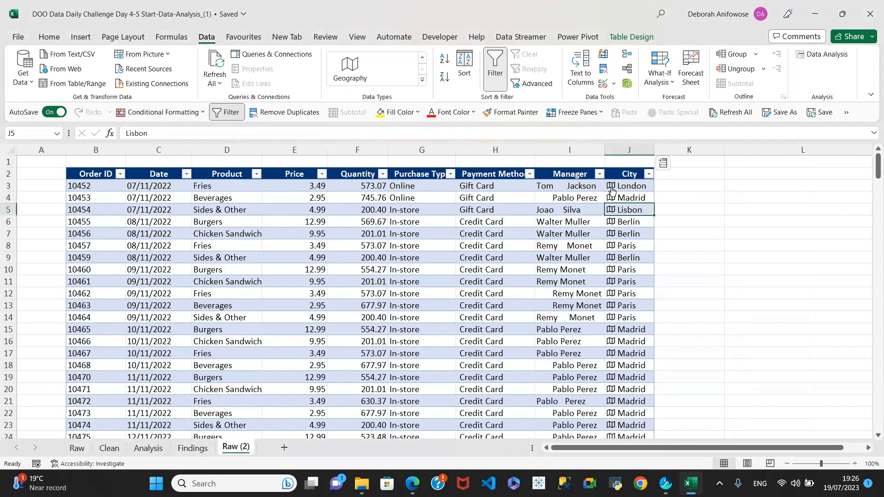
left_click(662, 164)
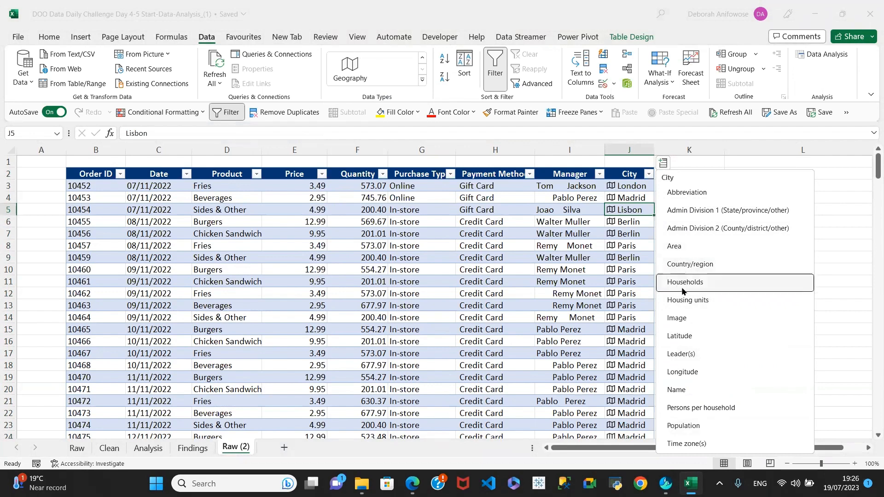
left_click(672, 263)
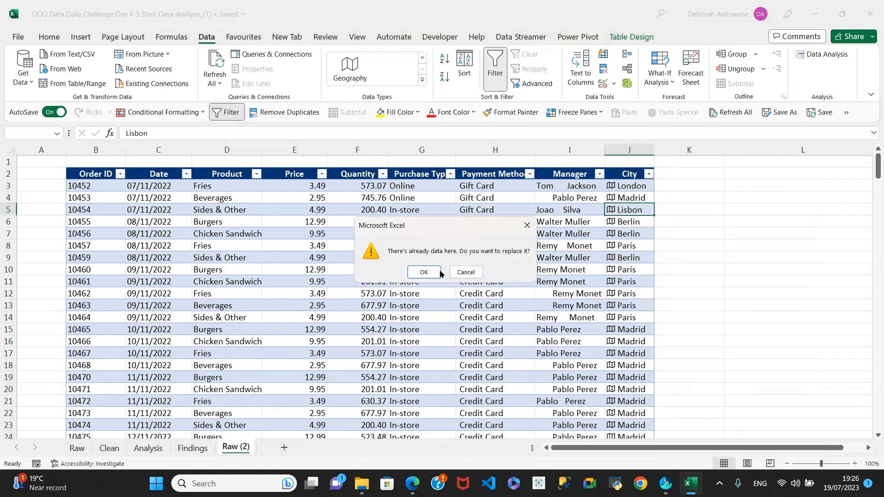
left_click(424, 273)
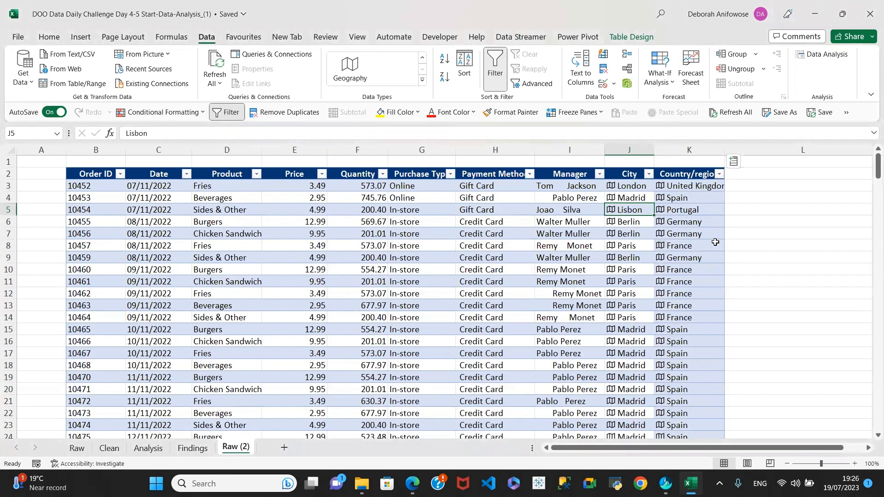
left_click(735, 166)
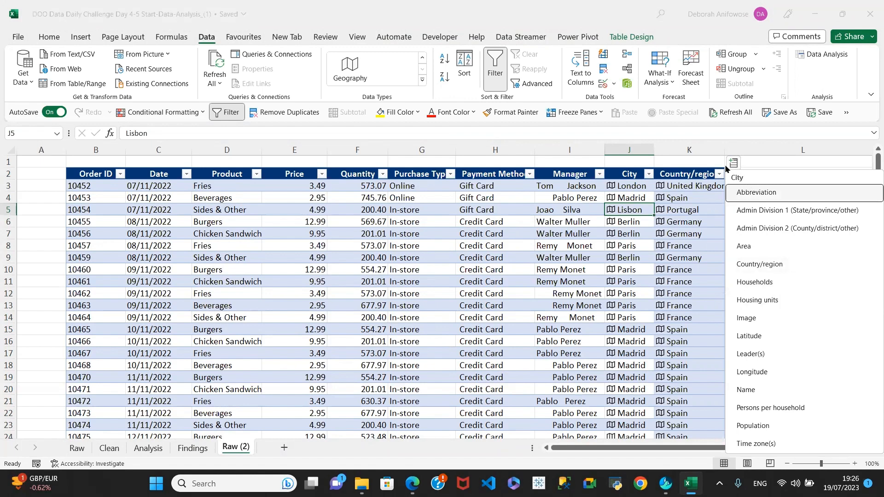
left_click(702, 161)
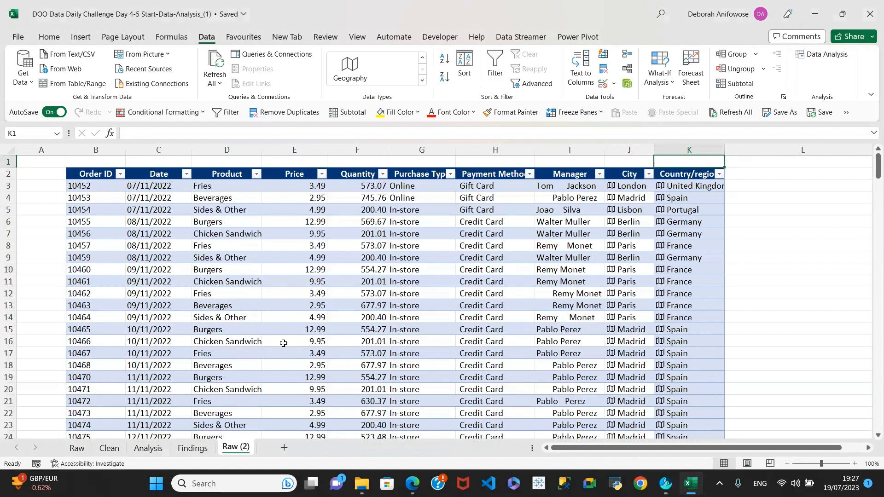
left_click(110, 449)
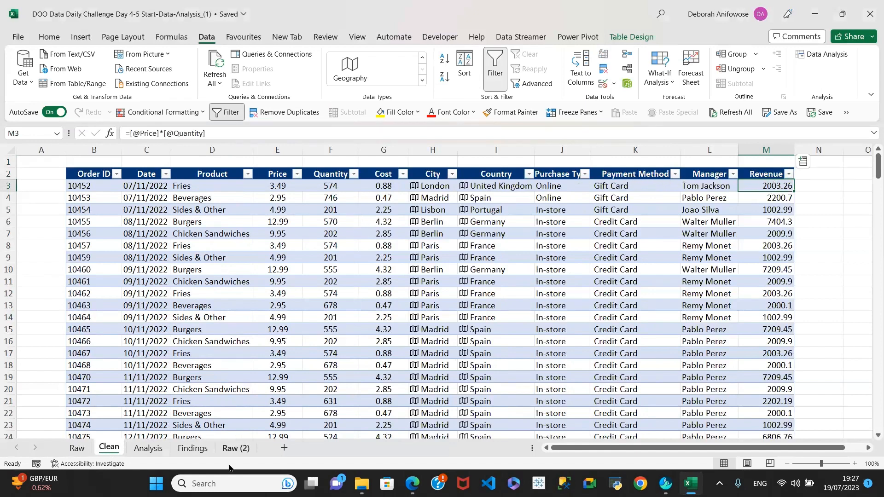
left_click(230, 448)
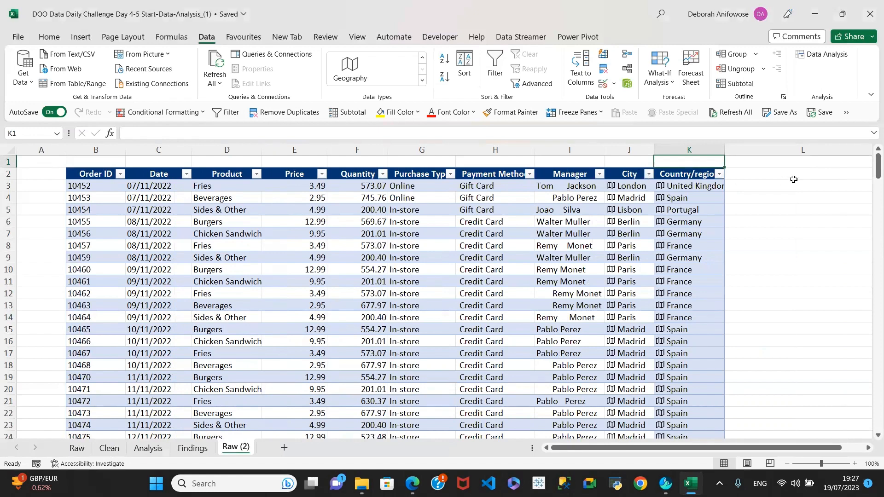
left_click(759, 172)
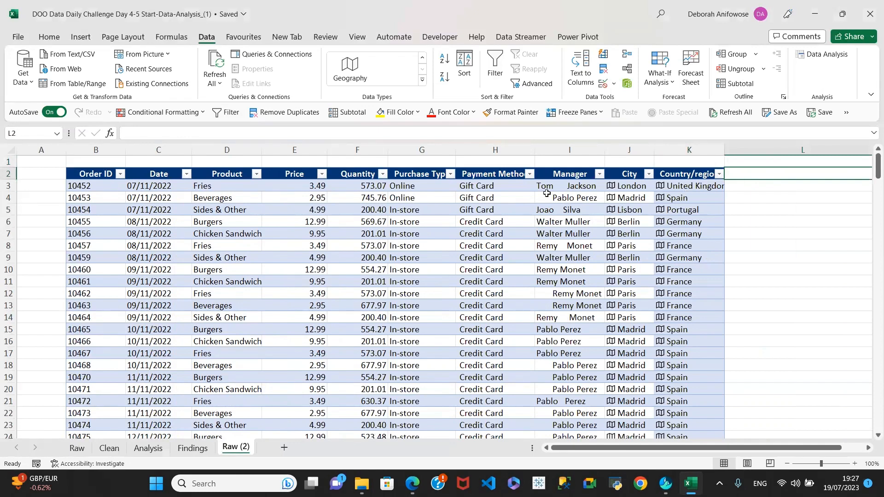
Insert a blank column G (Column1) before Purchase Type in Raw (2)
left_click(418, 149)
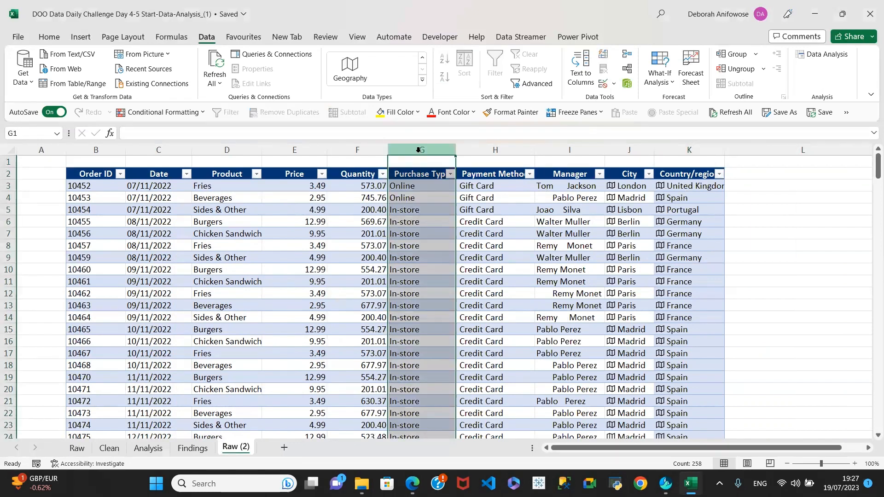
right_click(418, 151)
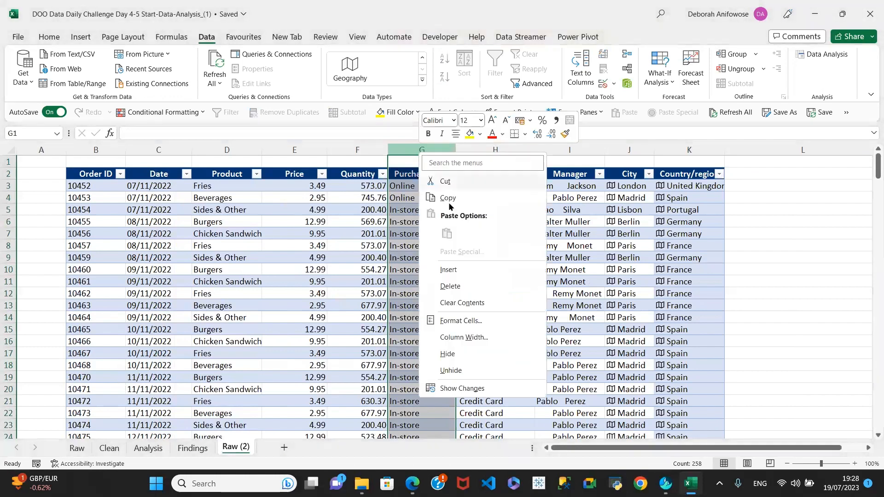
left_click(448, 270)
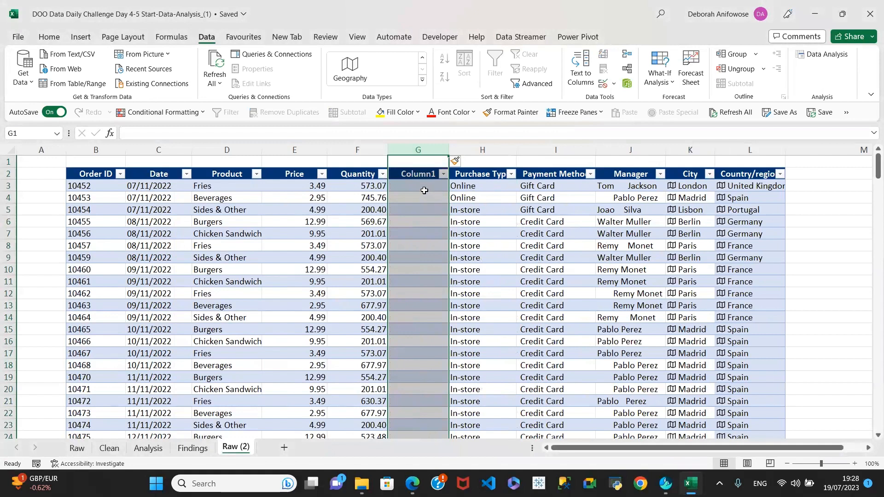
right_click(416, 148)
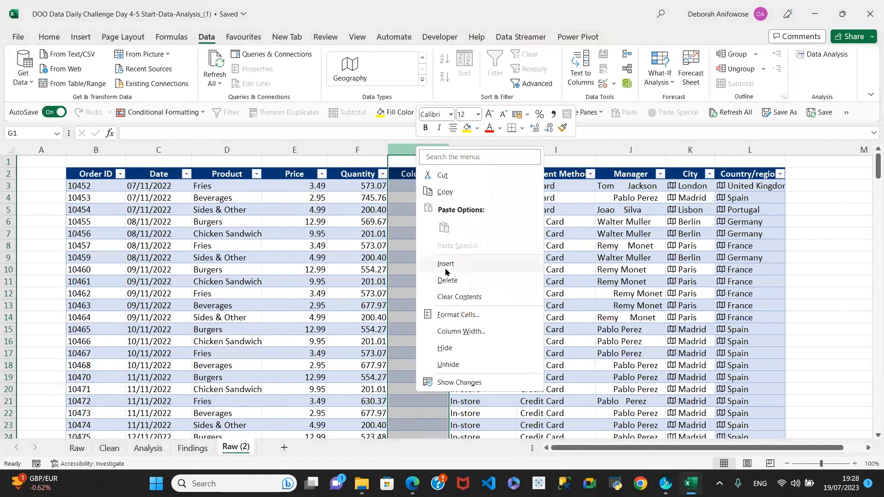
left_click(447, 281)
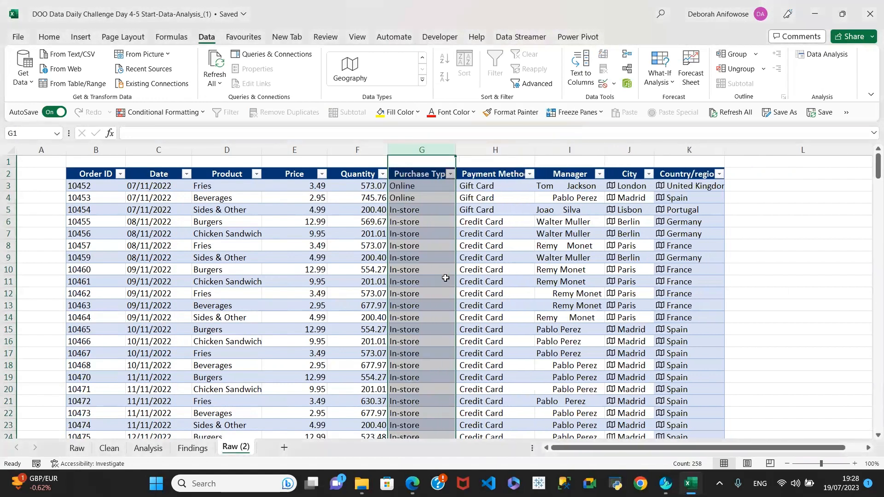
right_click(418, 148)
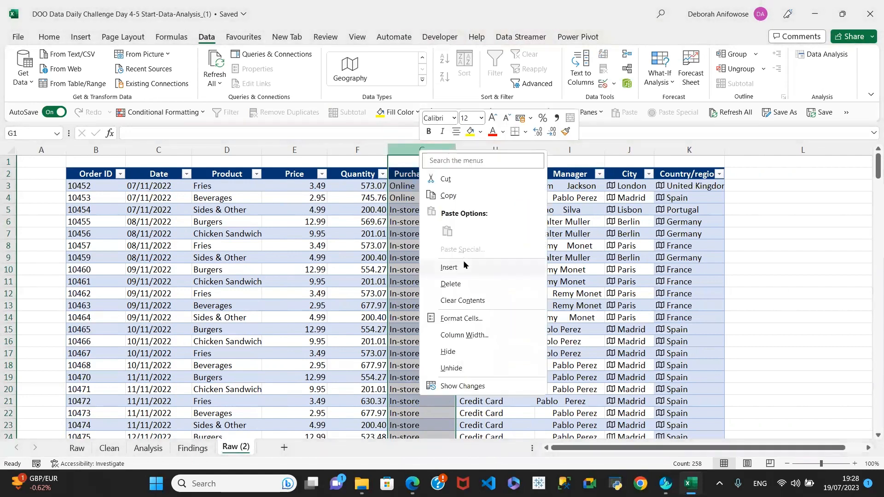
left_click(449, 271)
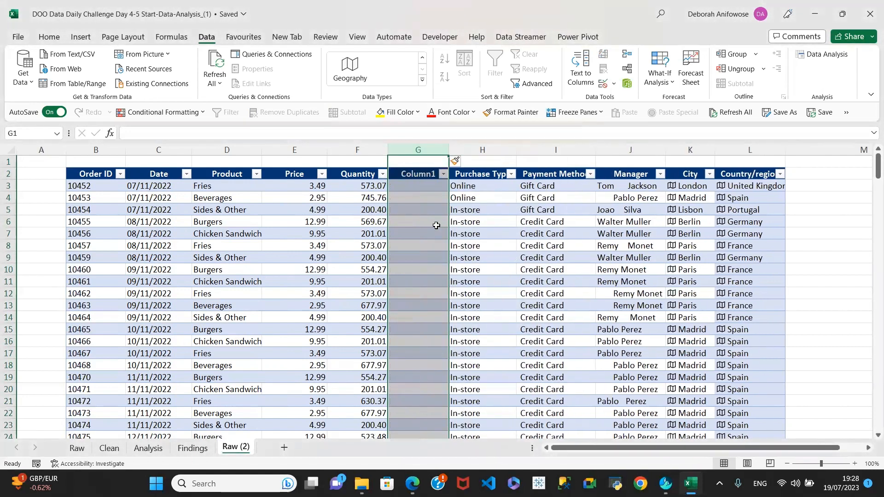
left_click(415, 187)
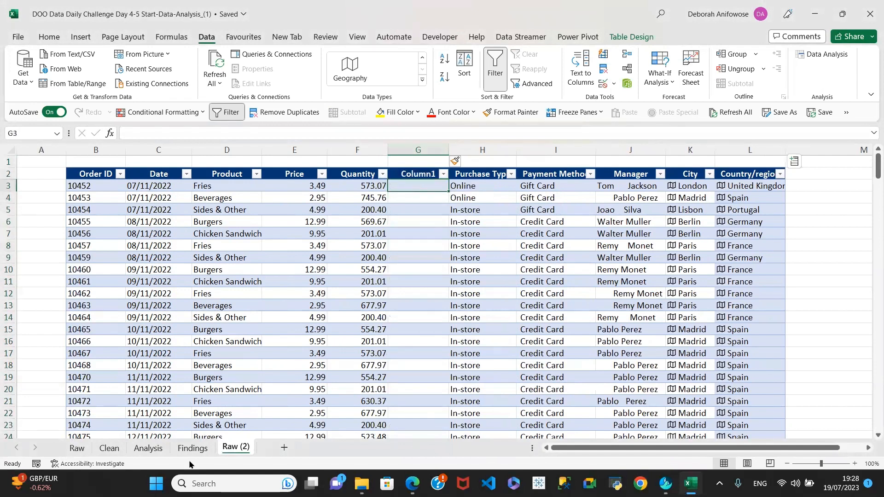
left_click(112, 449)
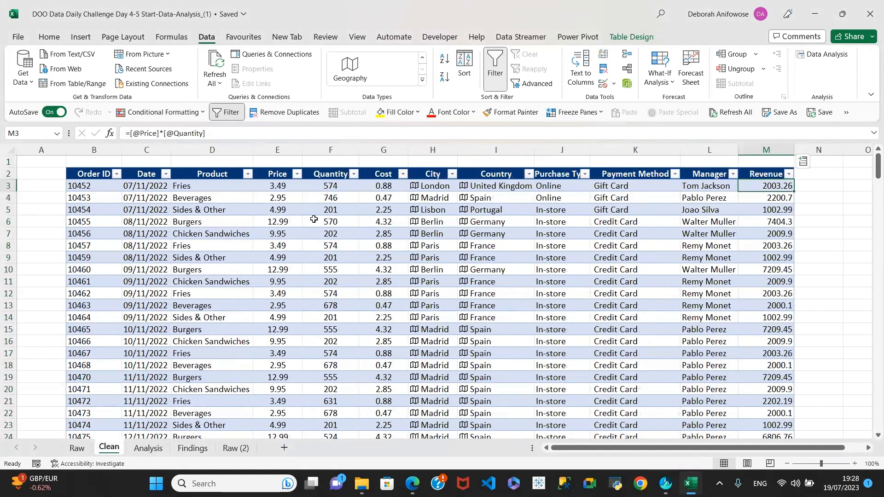
left_click(286, 188)
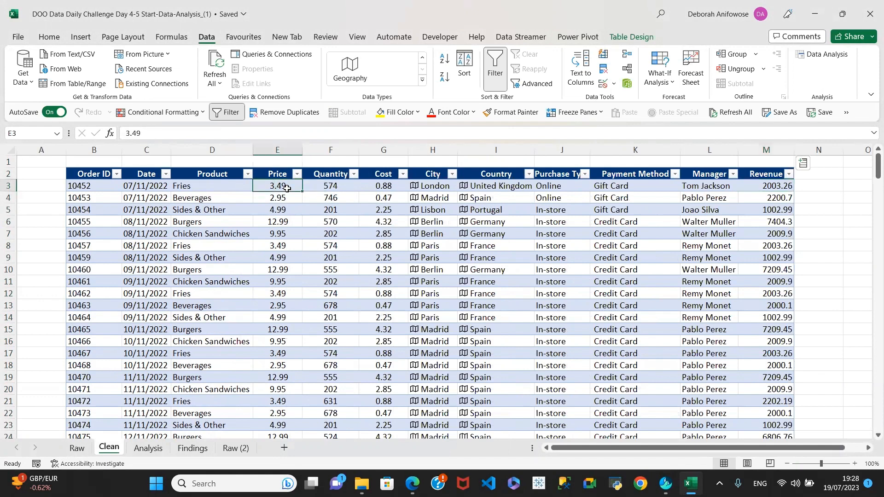
left_click(333, 186)
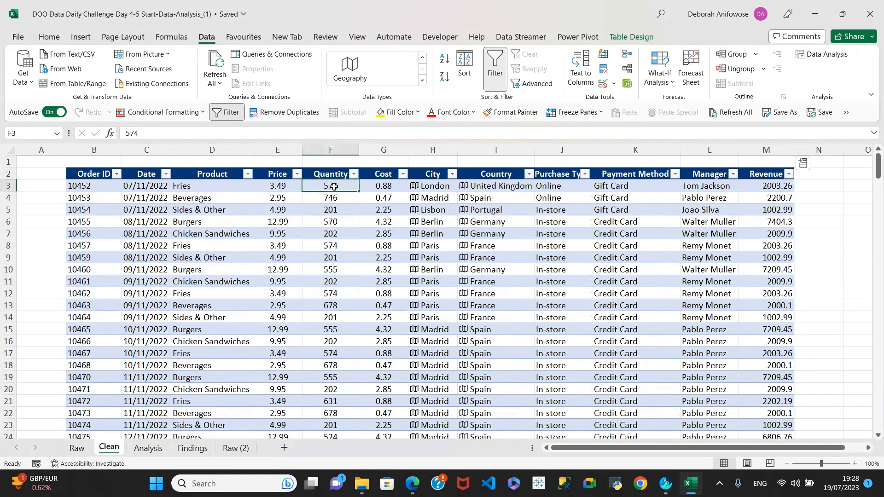
left_click(777, 185)
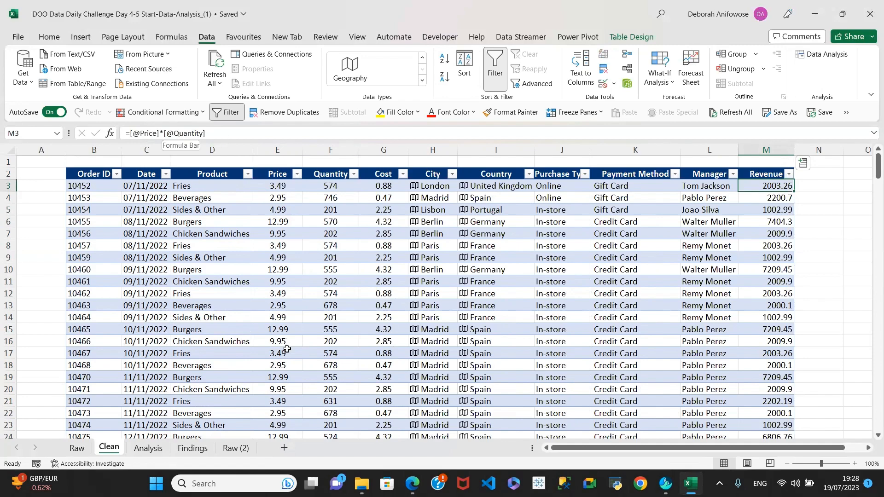
left_click(230, 449)
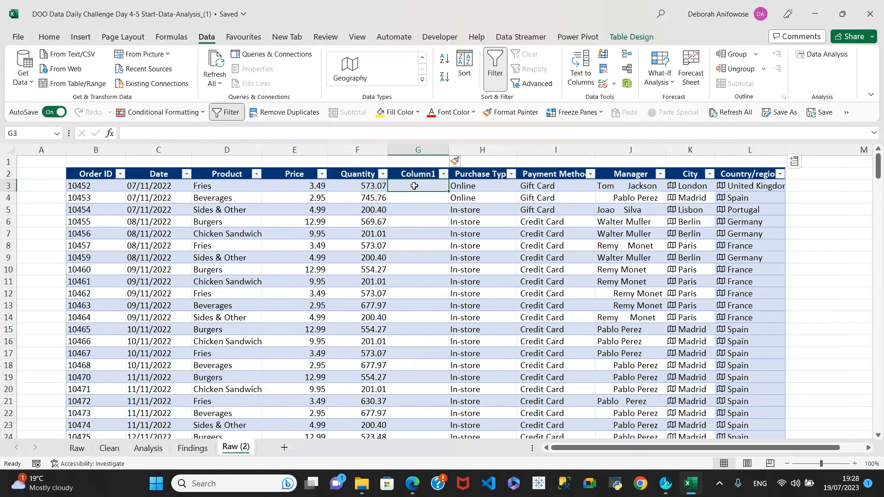
type("=")
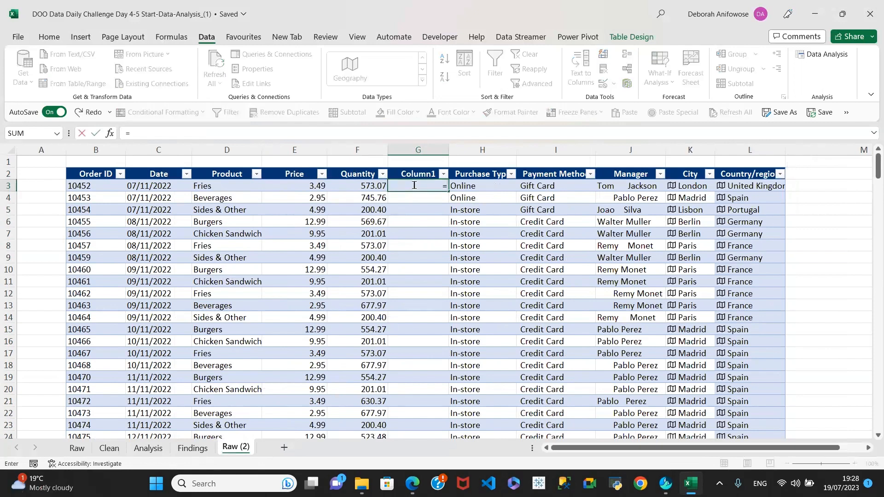
left_click(310, 187)
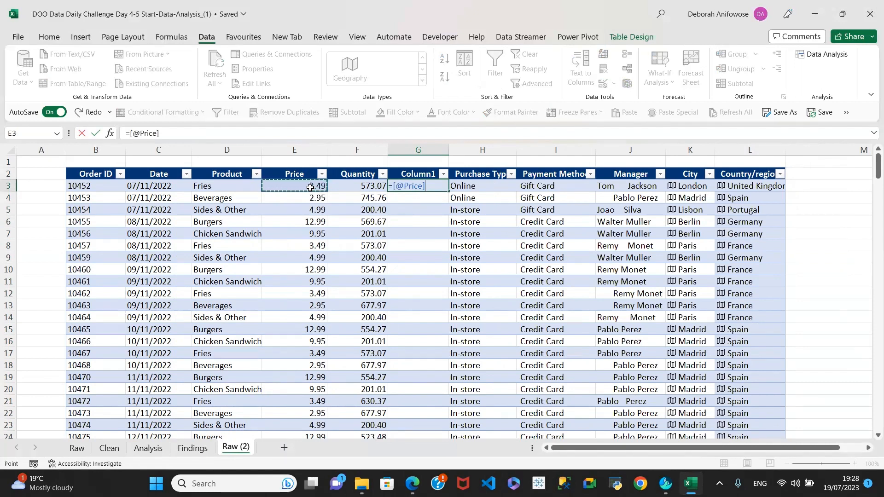
type("*")
left_click(372, 186)
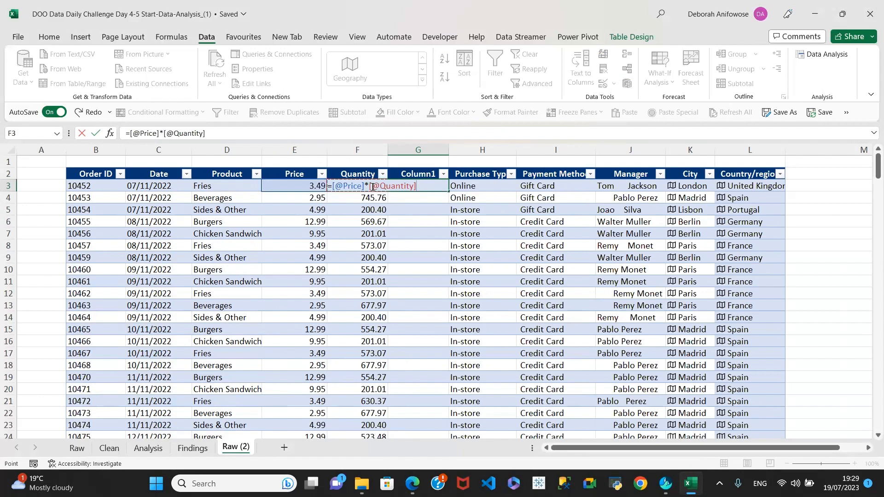
key("Return")
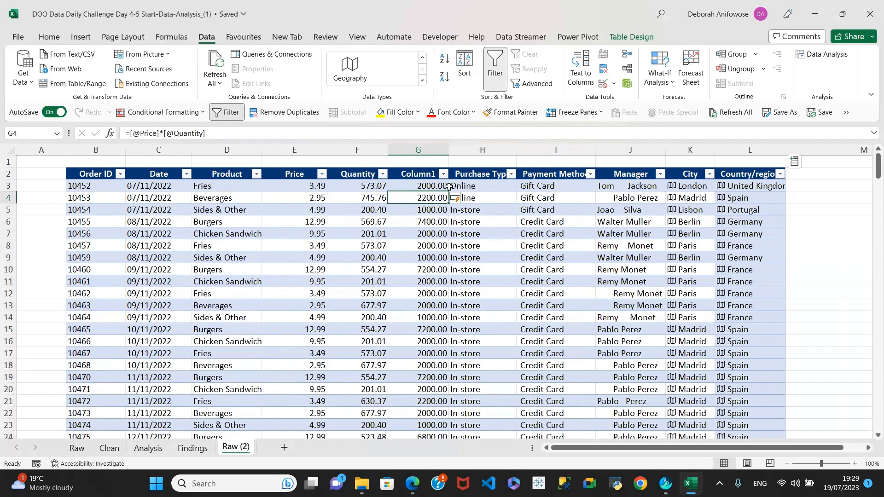
left_click(434, 188)
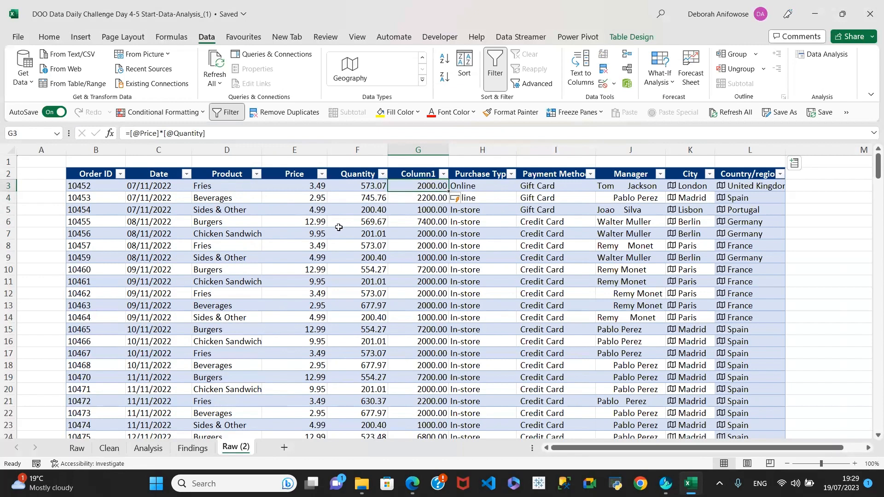
left_click(109, 449)
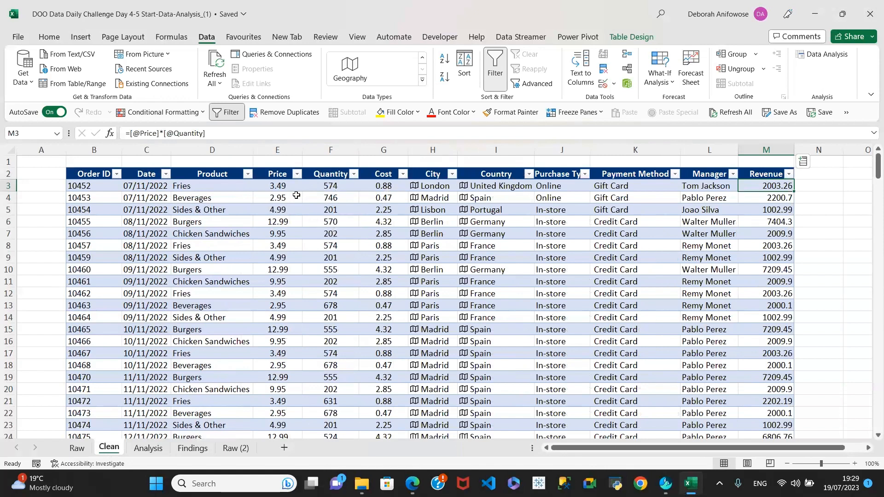
left_click(283, 187)
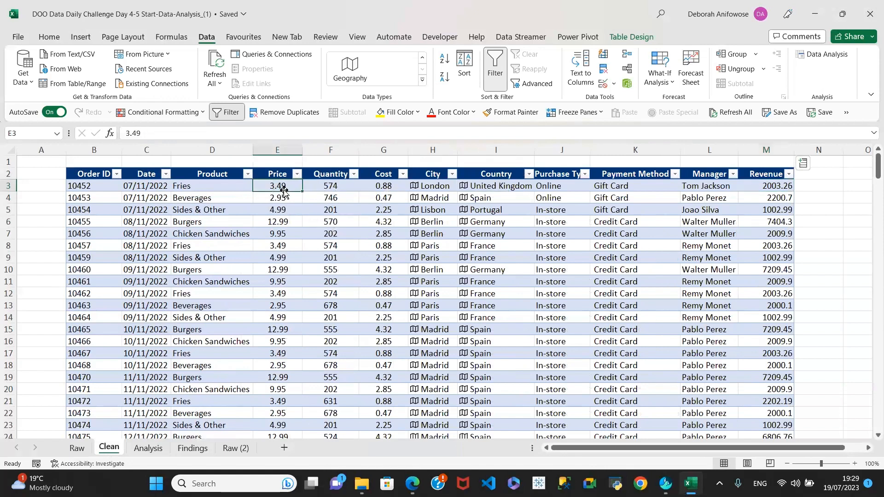
left_click(327, 186)
left_click(383, 186)
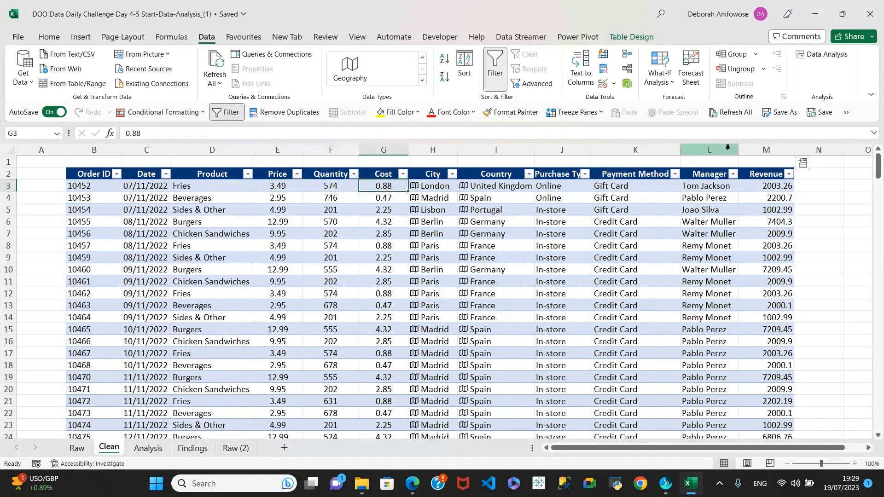
left_click(779, 187)
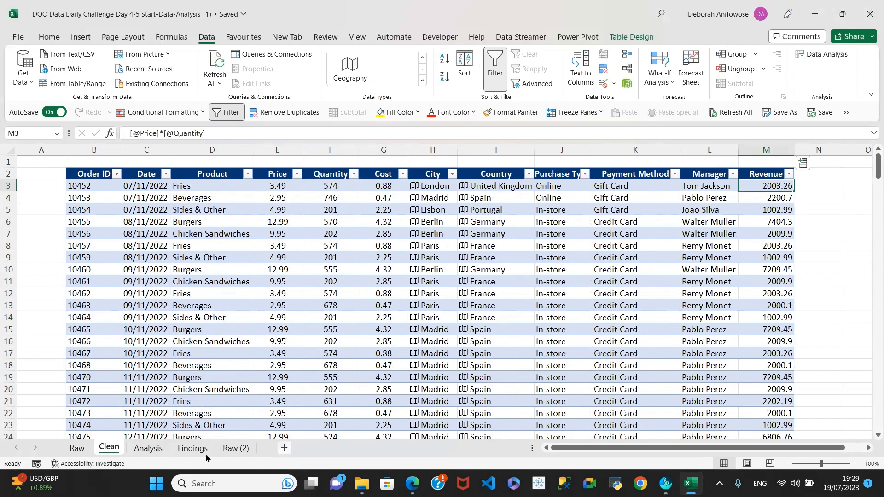
left_click(229, 448)
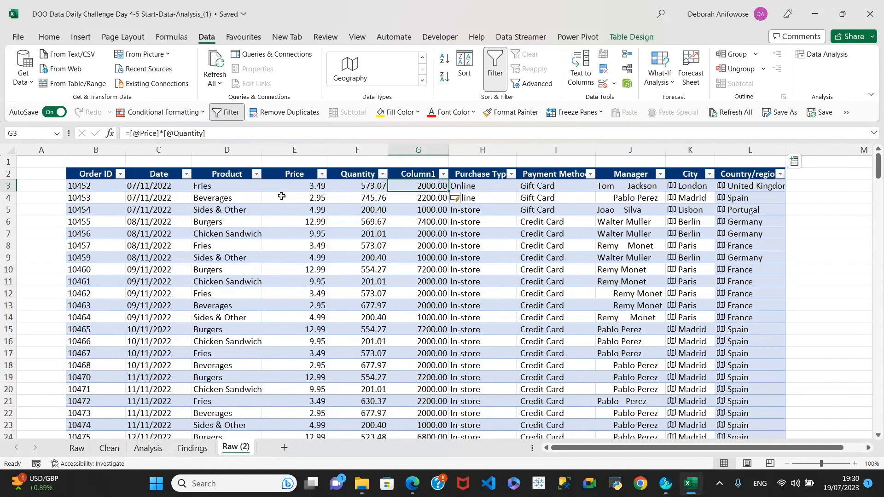
left_click(109, 449)
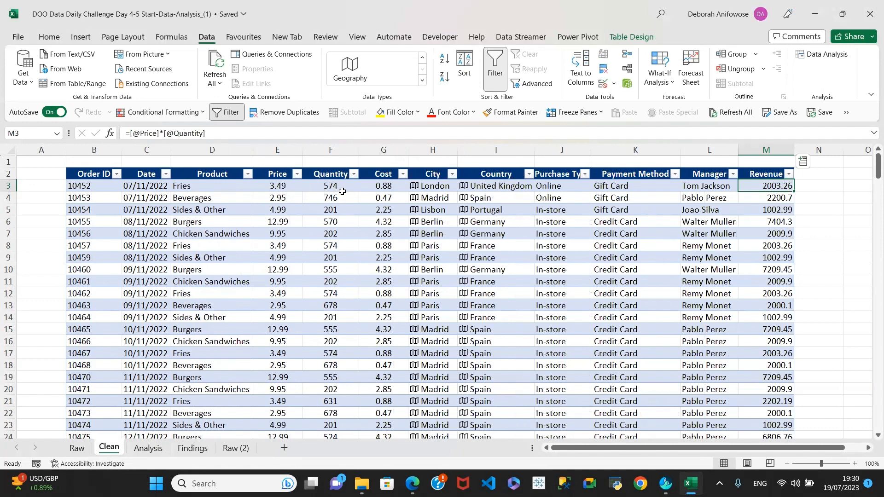
left_click(232, 447)
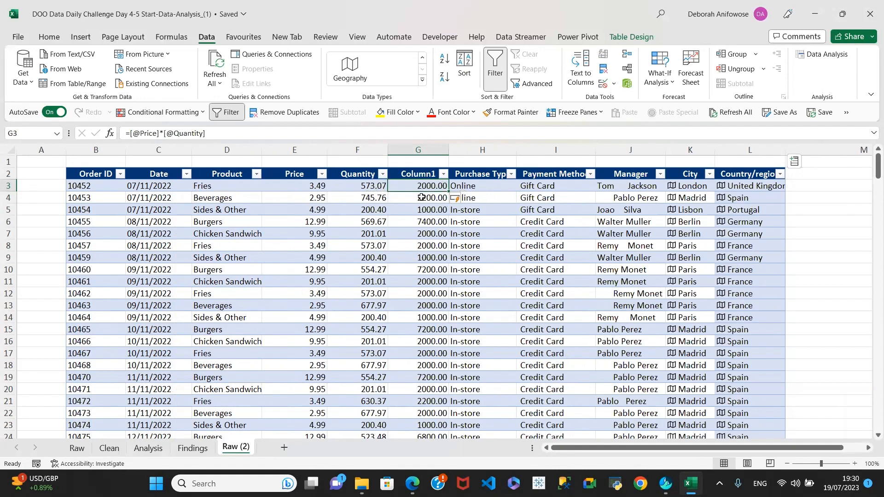
left_click(365, 198)
left_click(382, 187)
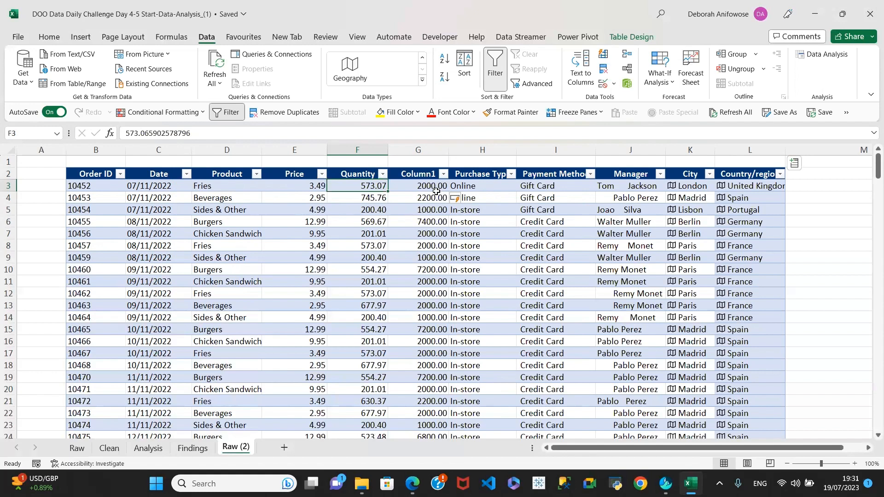
Inspect the G3 formula and the Price and Quantity values in E3, E4, F3, F4
left_click(429, 187)
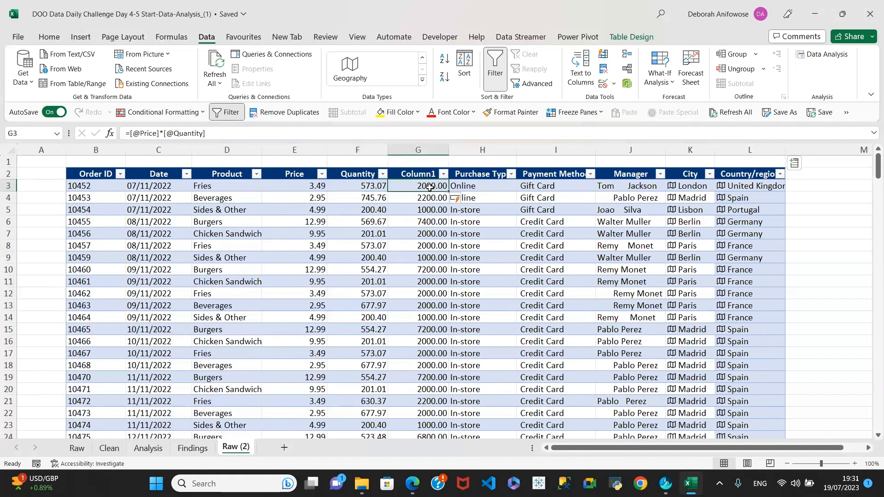
left_click(374, 195)
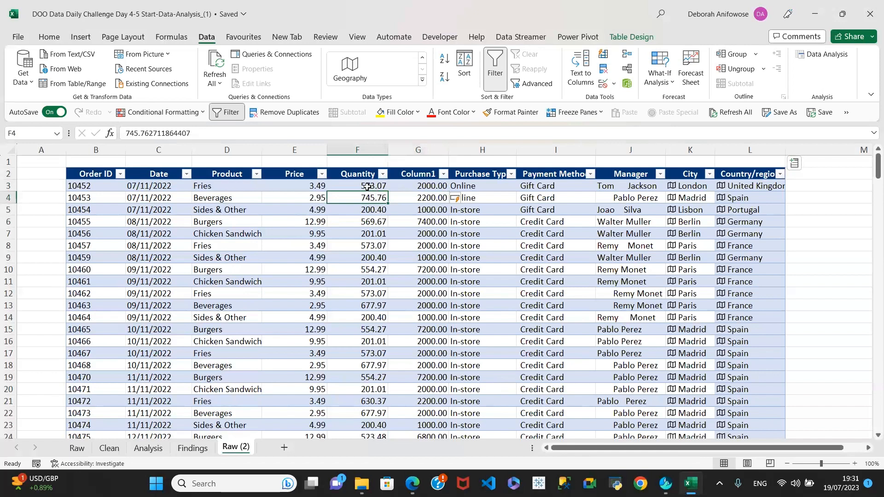
left_click(366, 186)
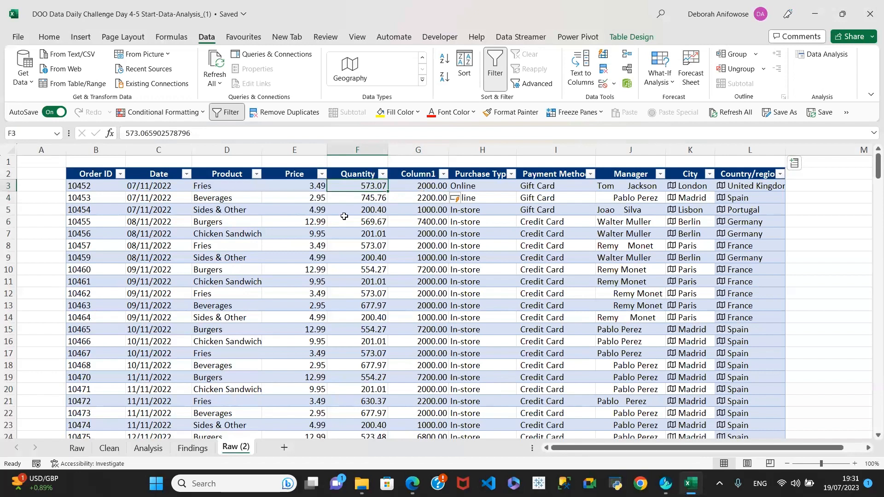
left_click(301, 192)
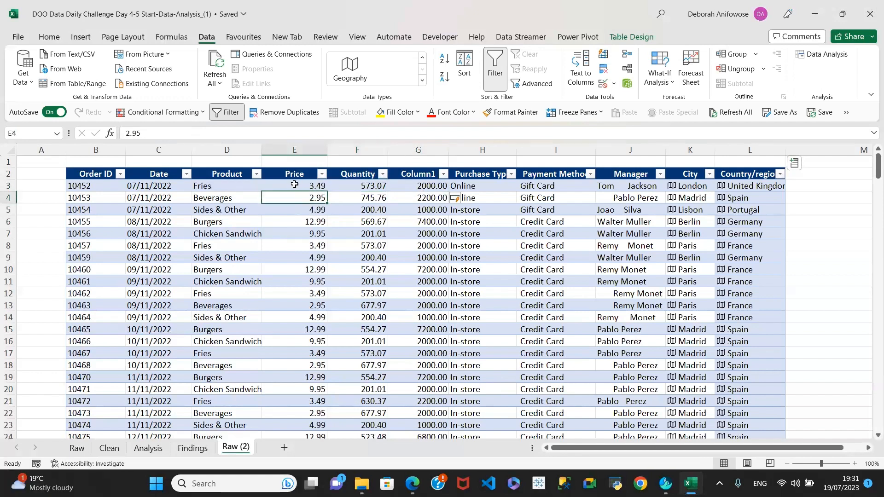
left_click(295, 186)
left_click(368, 185)
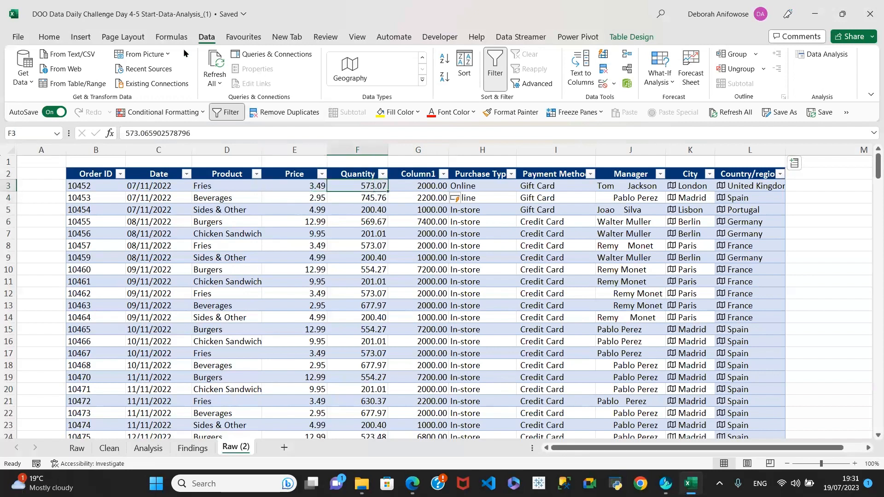
left_click(49, 36)
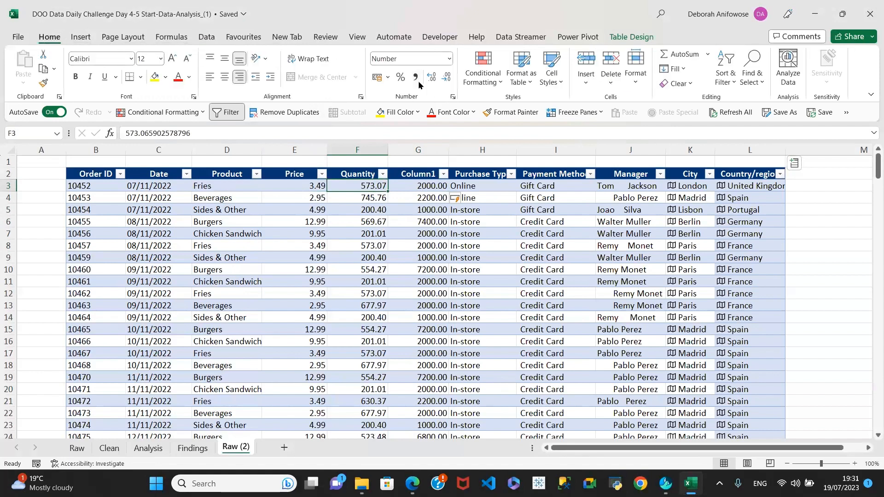
left_click(306, 187)
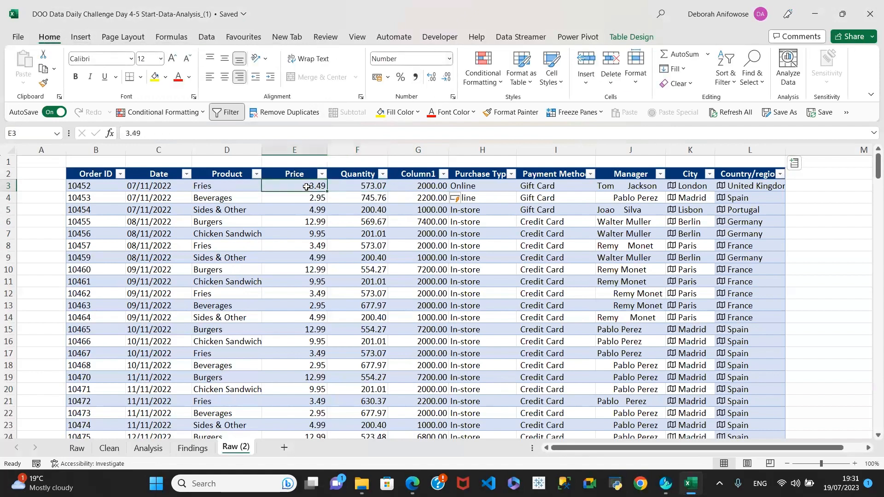
left_click(365, 186)
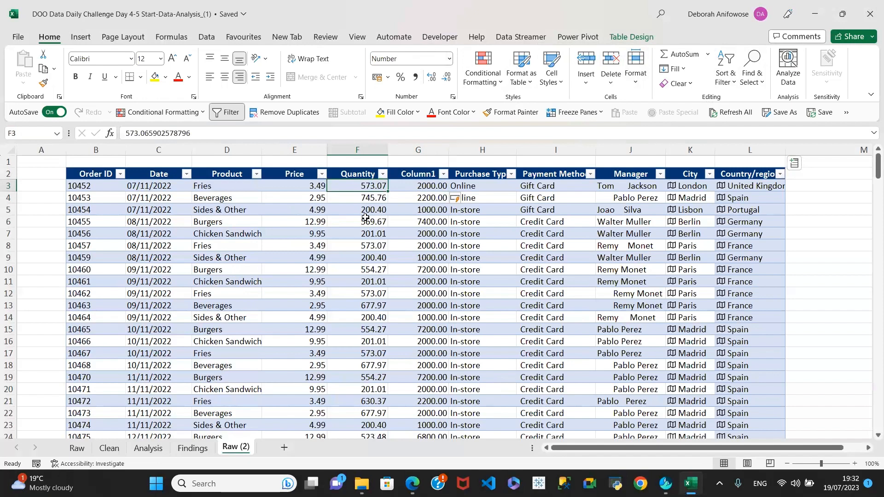
left_click(428, 187)
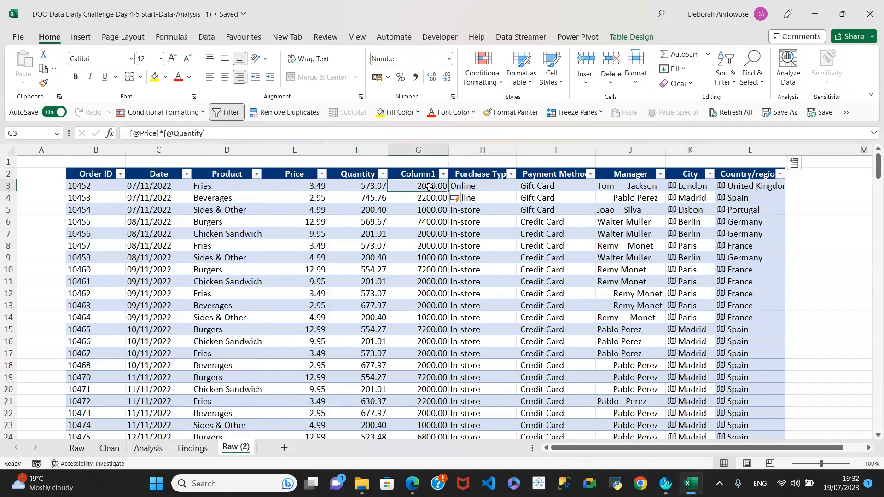
Format all Column1 values as numbers with a 1000 separator, e.g. 2,000.00
key("ctrl+shift+Down")
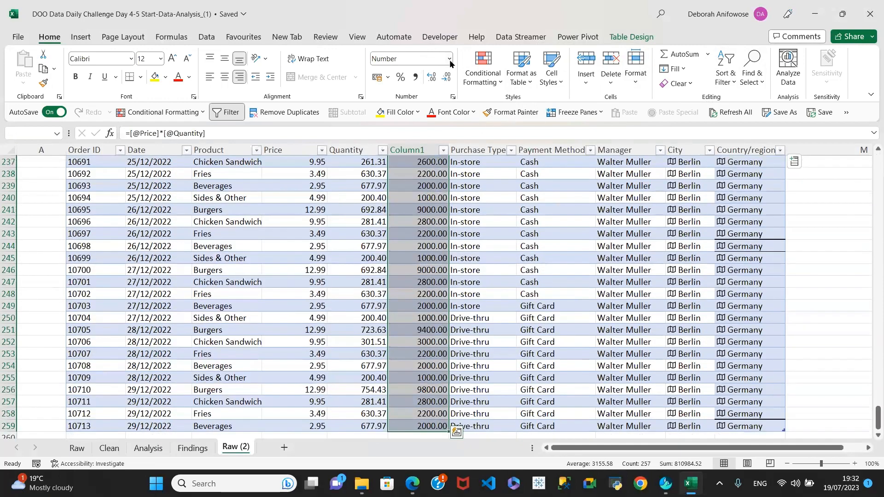
left_click(449, 59)
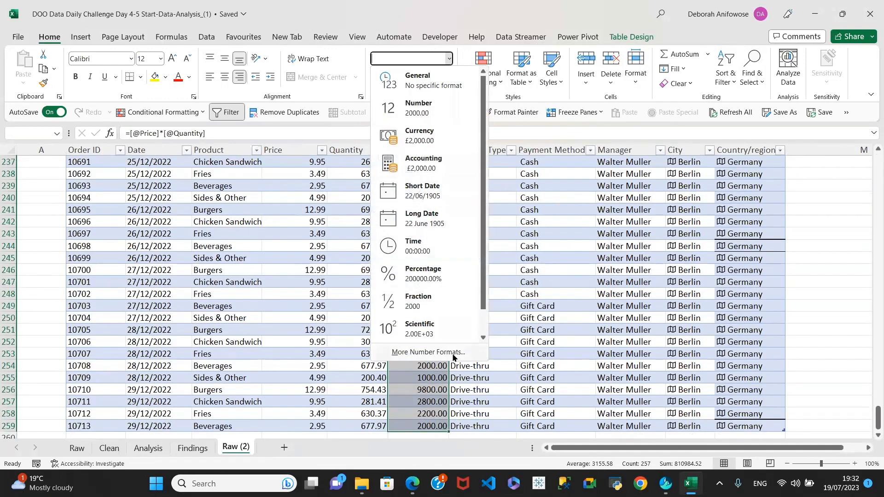
left_click(439, 353)
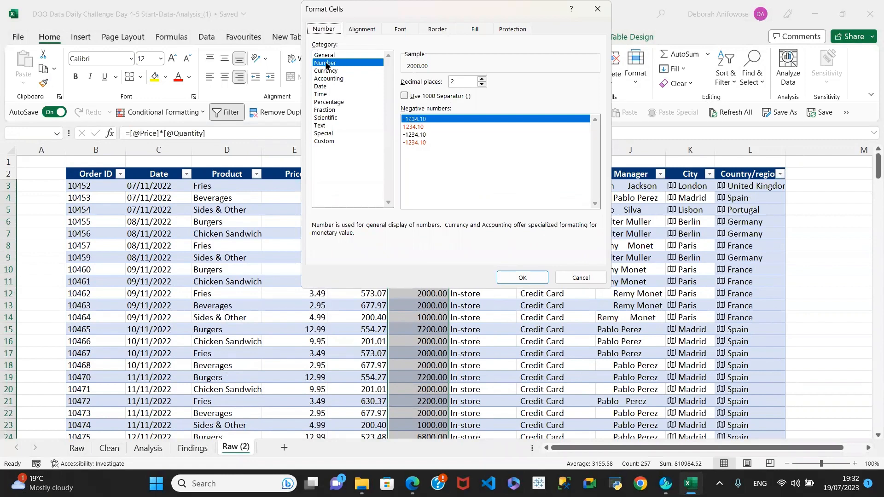
left_click(404, 97)
left_click(521, 277)
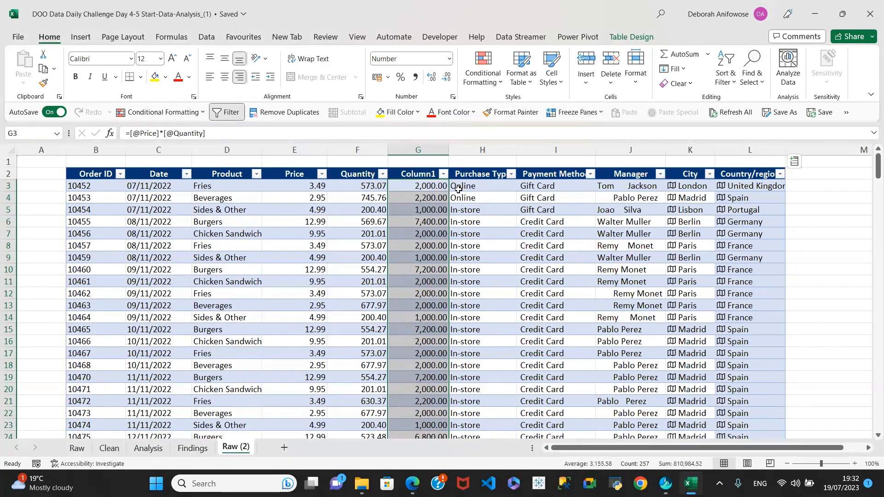
Check the row 4 Price and Quantity values and select the whole Column1
left_click(430, 191)
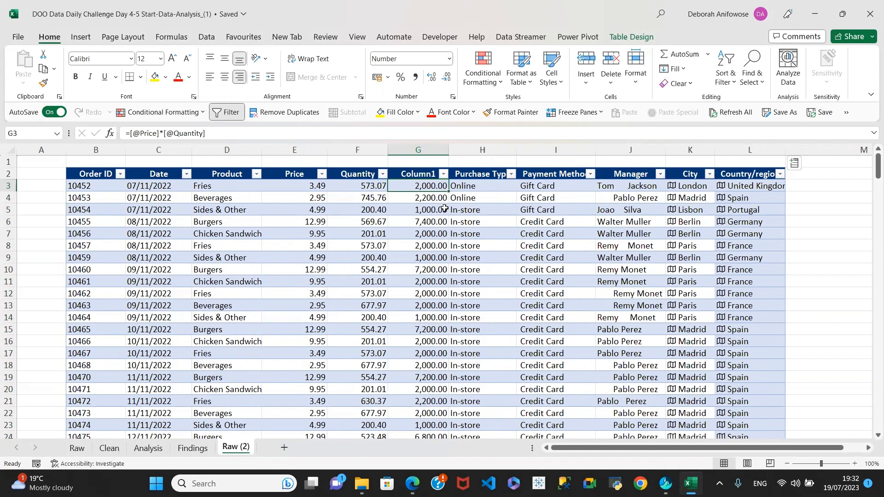
left_click(308, 199)
left_click(374, 198)
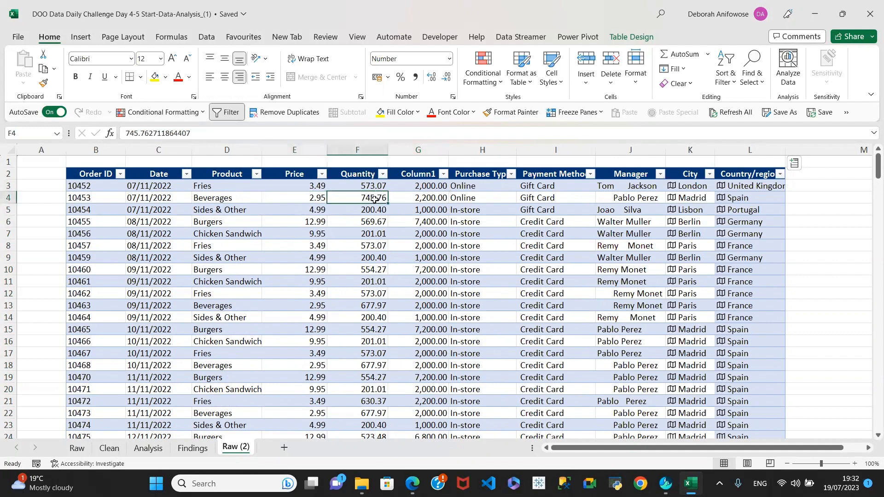
left_click(431, 167)
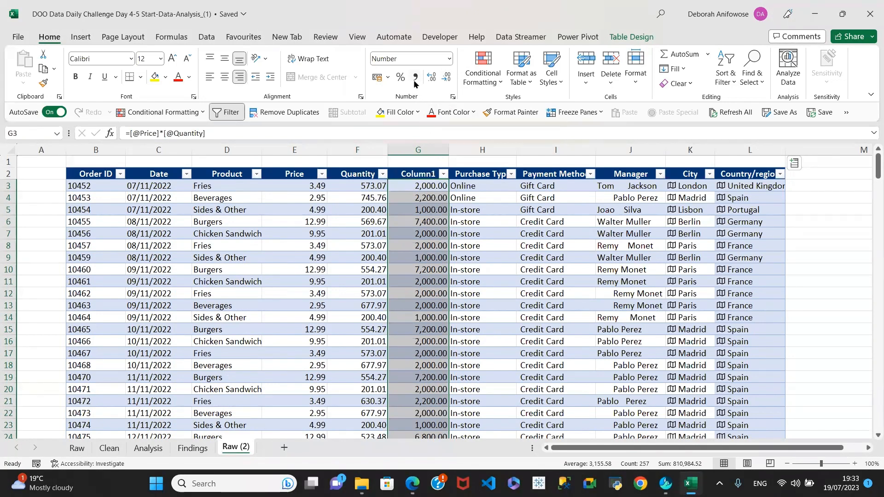
Remove both decimal places so Column1 shows whole numbers
left_click(446, 78)
left_click(446, 78)
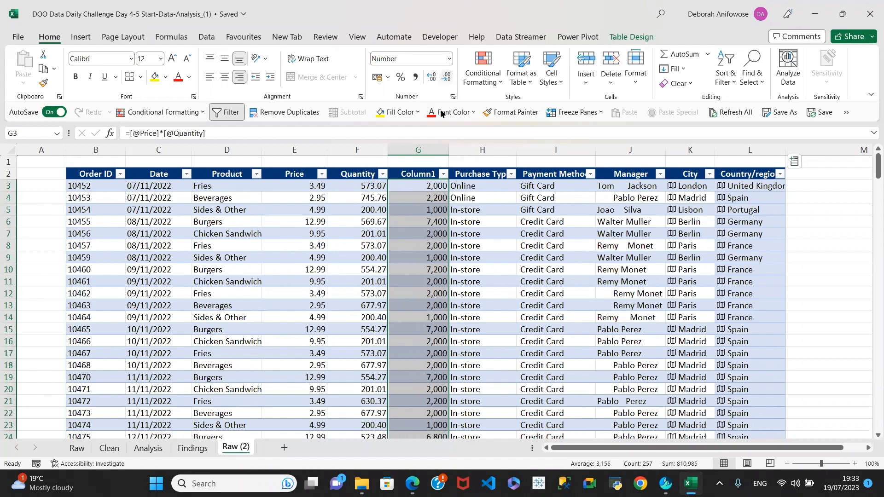
left_click(421, 188)
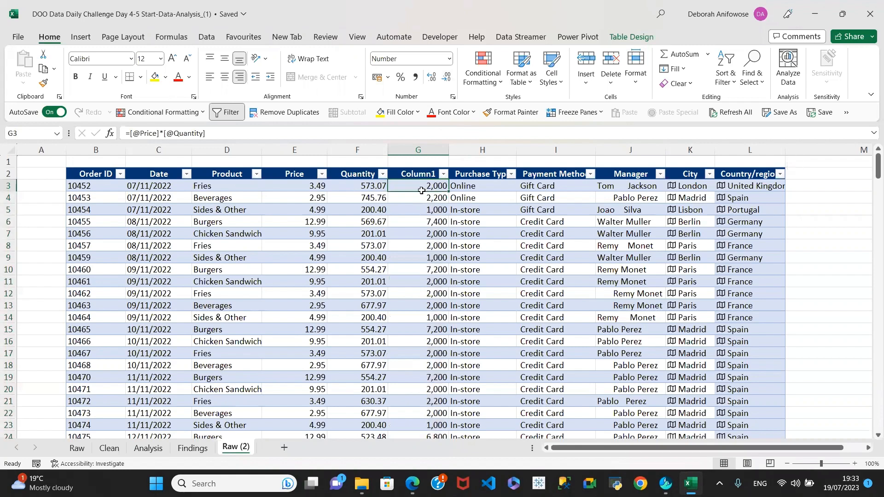
Delete all calculated values from Column1 and return to the first Price cell
key("ctrl+shift+Down")
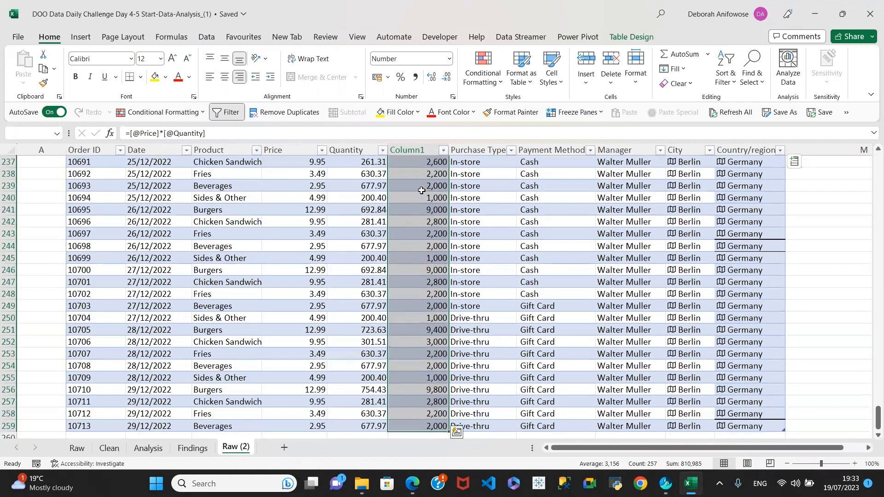
key("Delete")
scroll(421, 190, "up", 20)
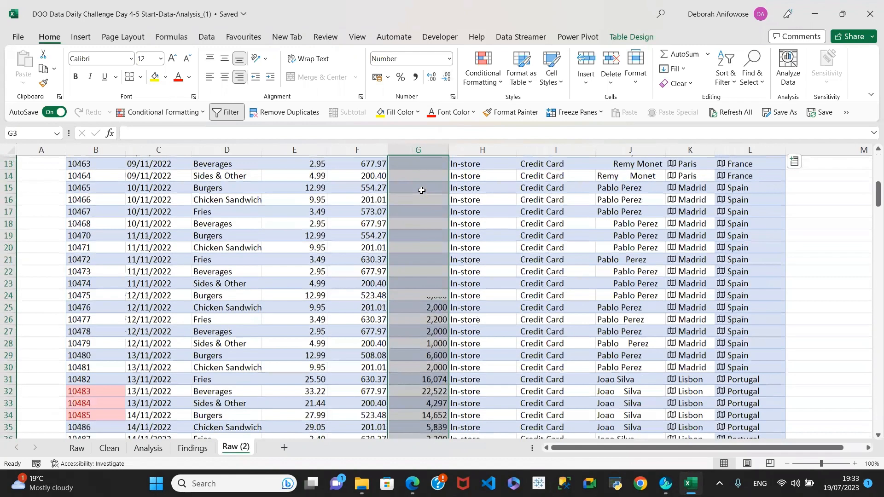
left_click(412, 184)
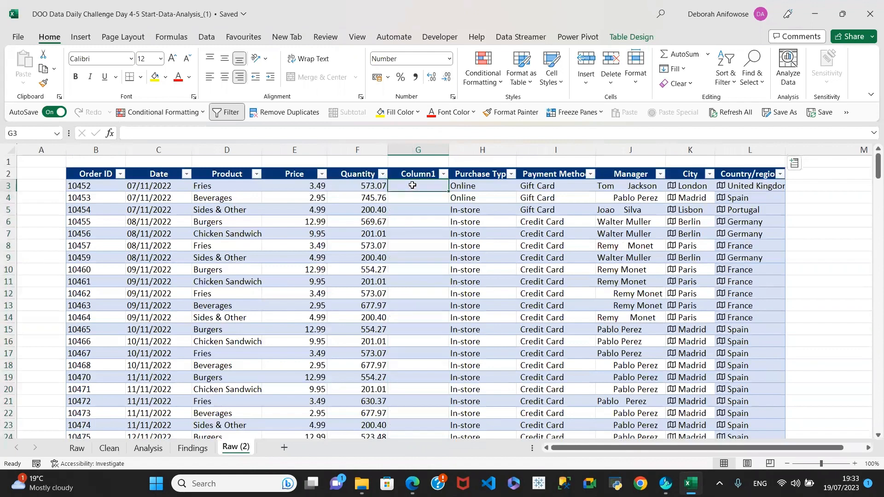
left_click(309, 189)
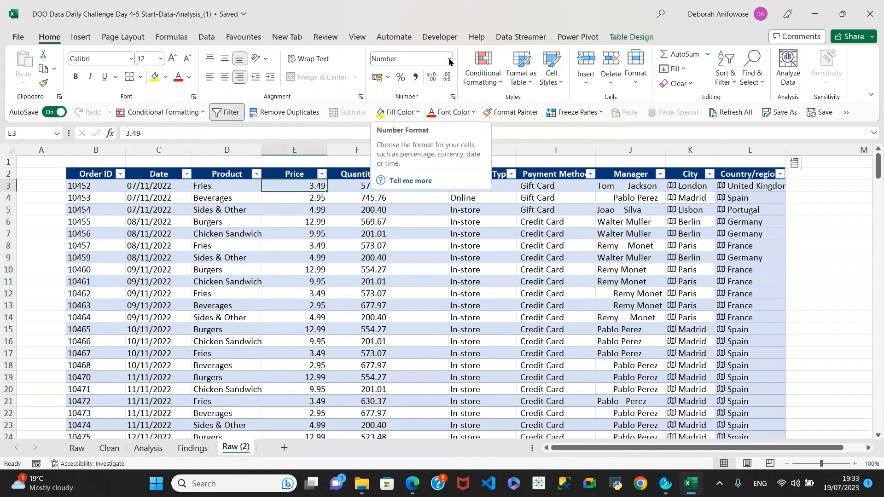
left_click(370, 186)
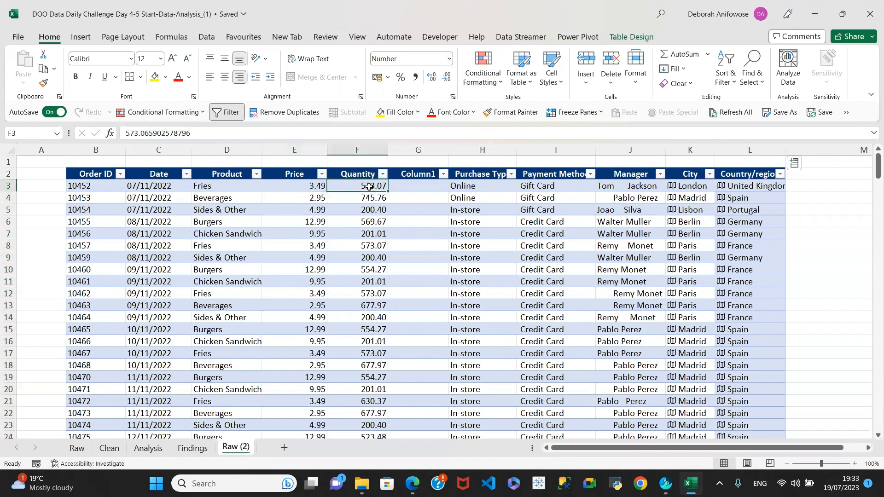
left_click(309, 188)
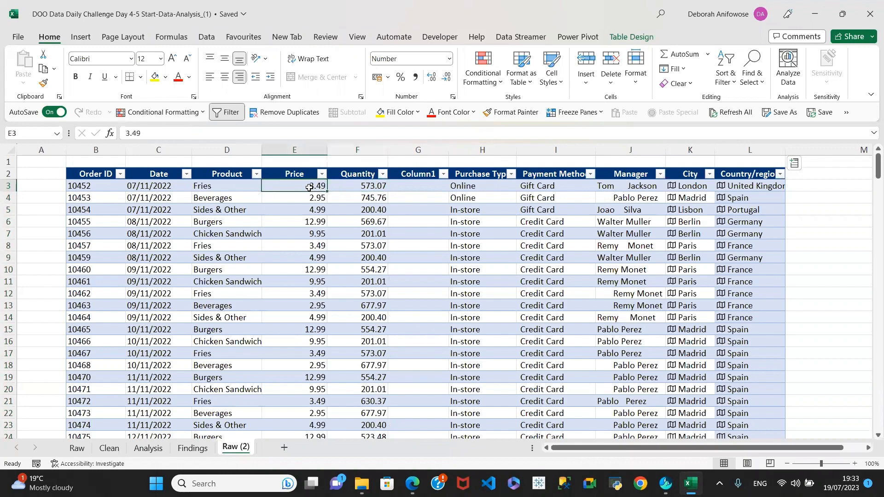
Give the Price column a Number format with two decimal places
key("ctrl+shift+Down")
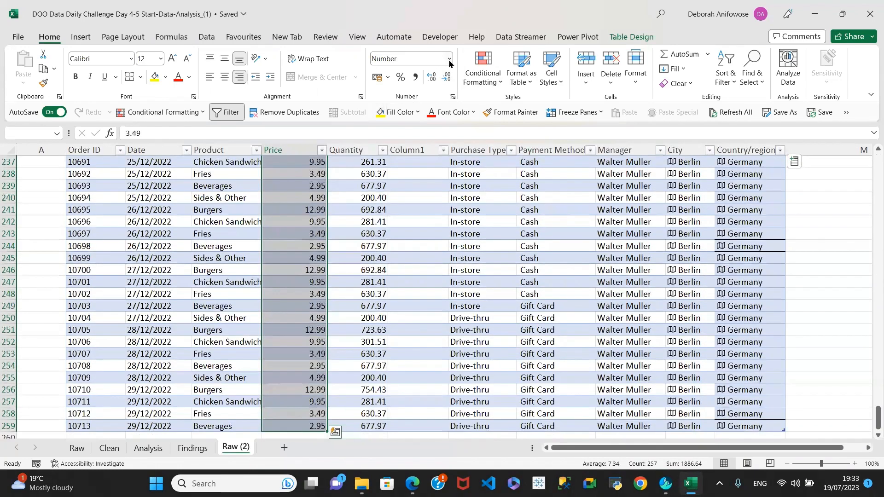
left_click(448, 59)
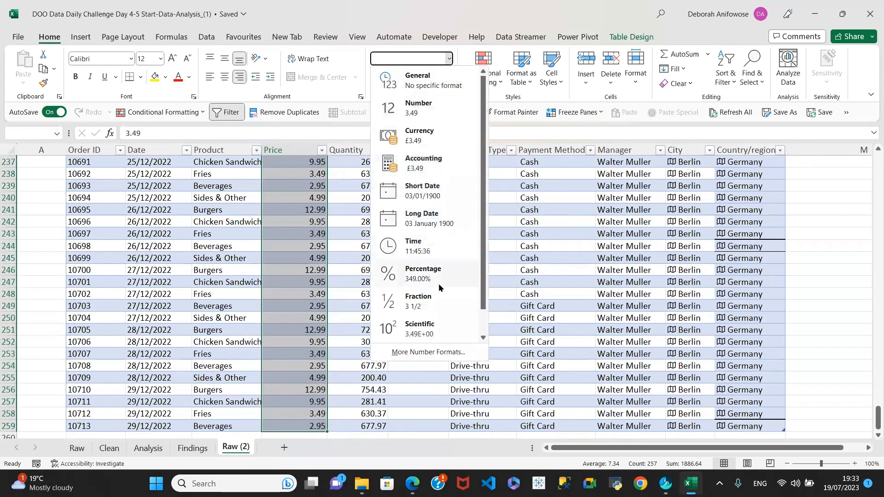
left_click(430, 352)
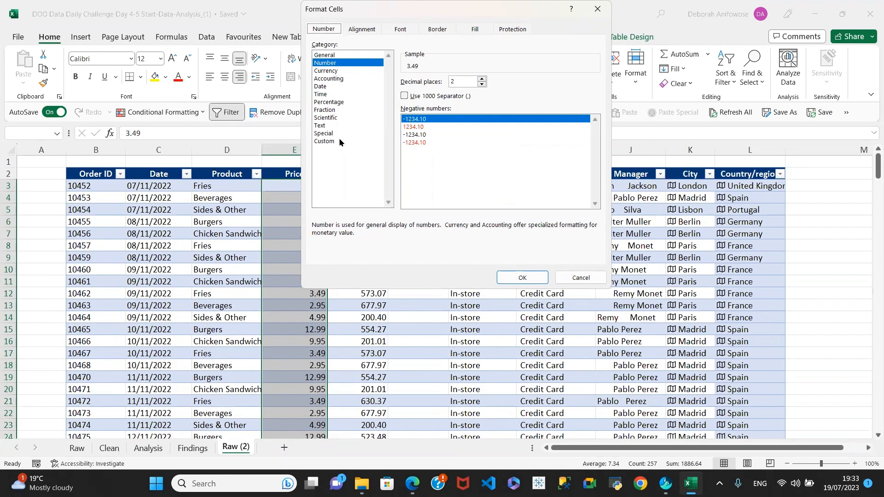
left_click(518, 278)
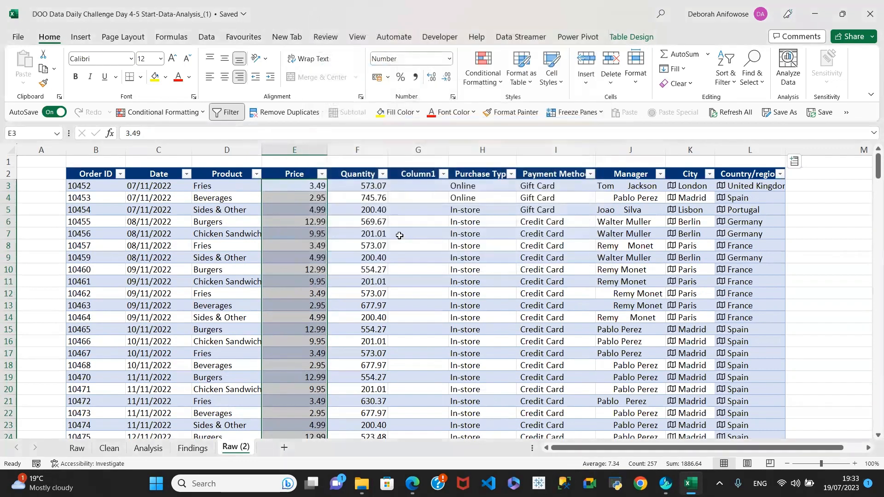
Give the Quantity column the same two-decimal Number format, e.g. 573.07
left_click(364, 188)
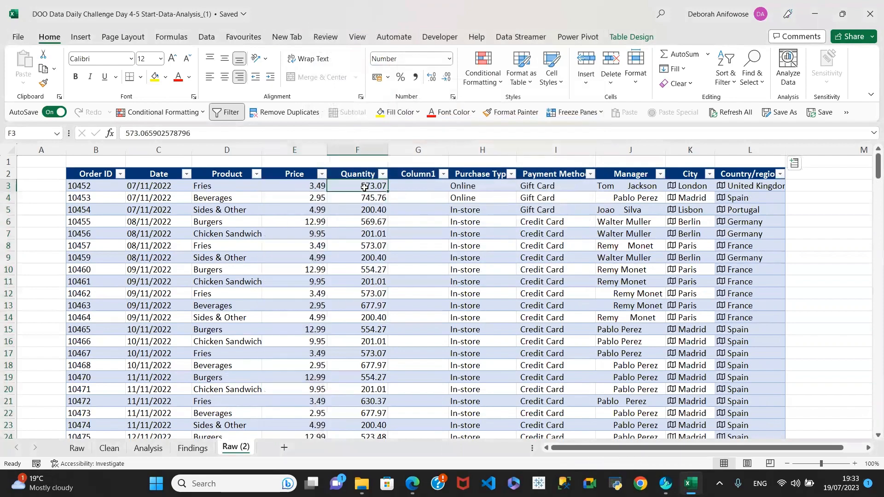
key("ctrl+shift+Down")
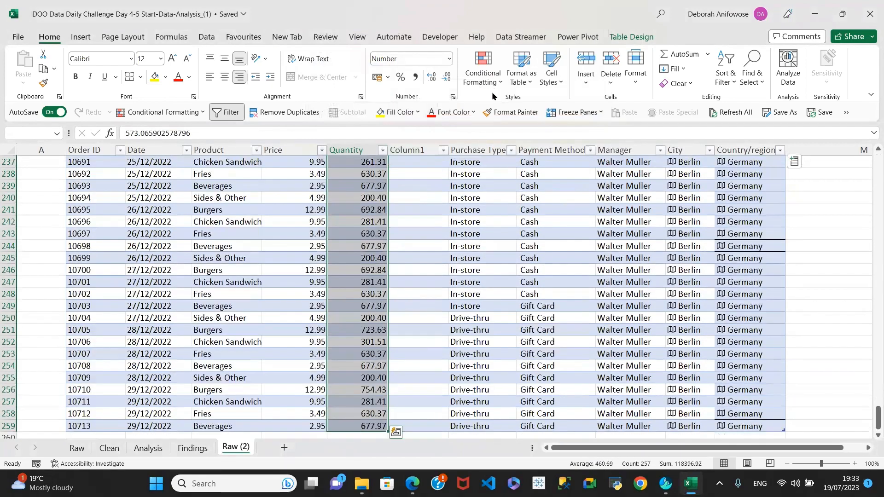
left_click(448, 59)
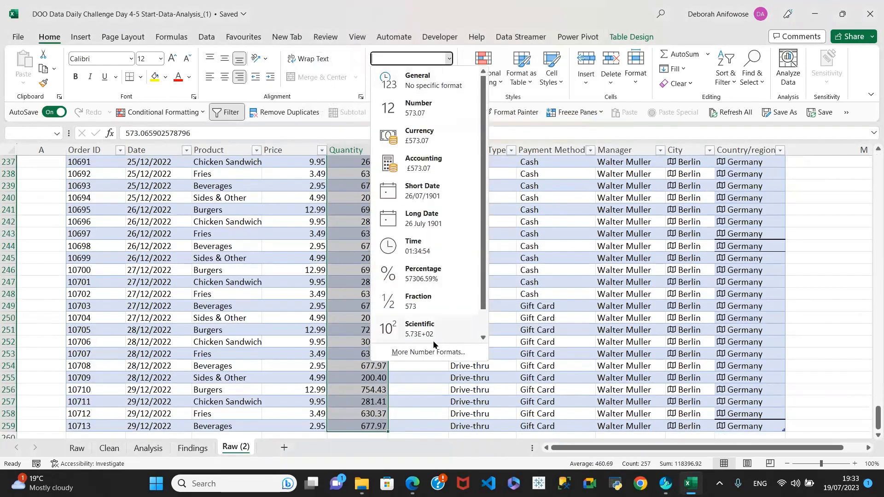
left_click(425, 352)
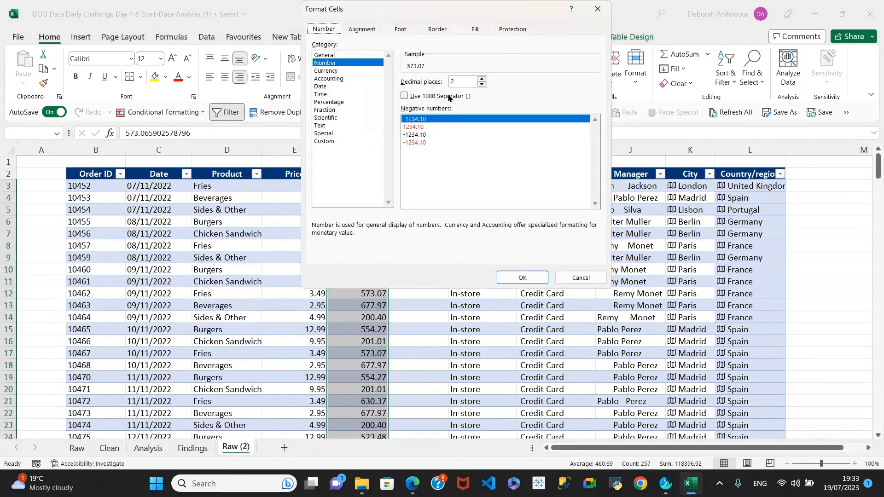
left_click(522, 278)
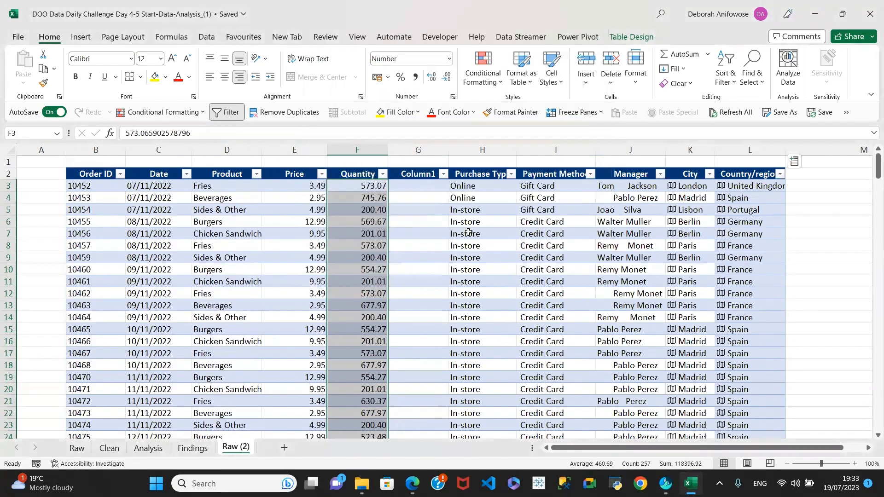
left_click(316, 186)
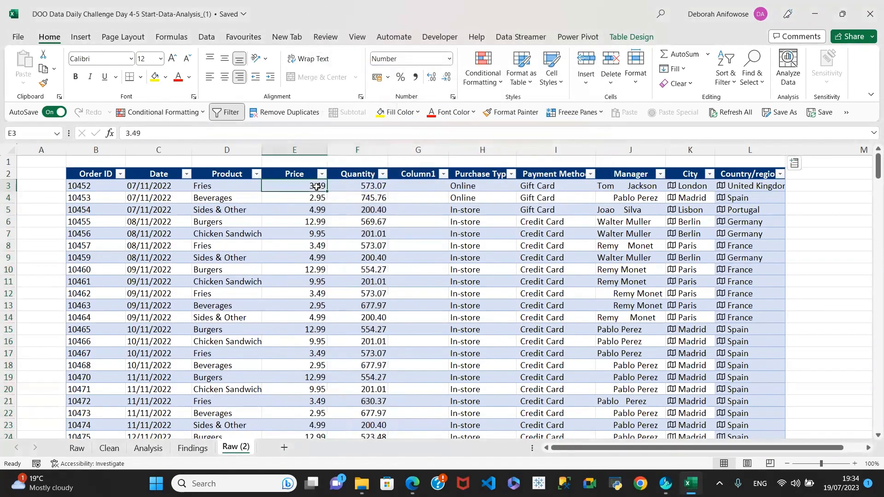
left_click(418, 185)
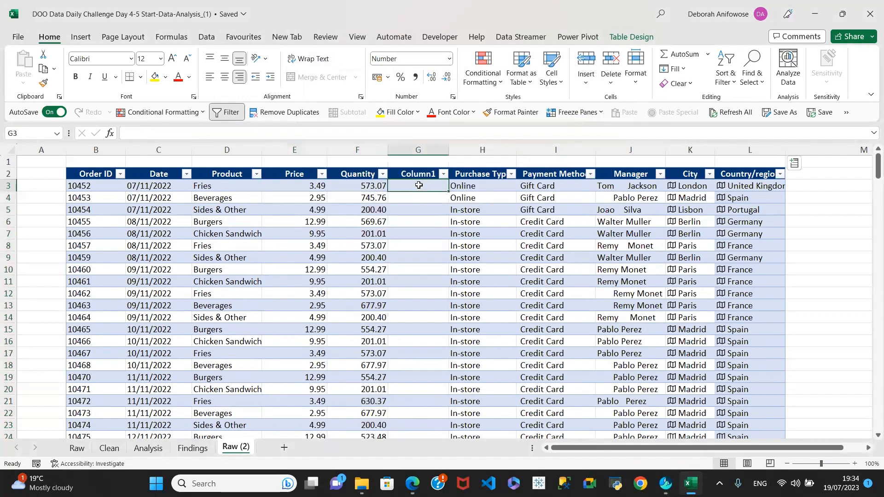
type("=")
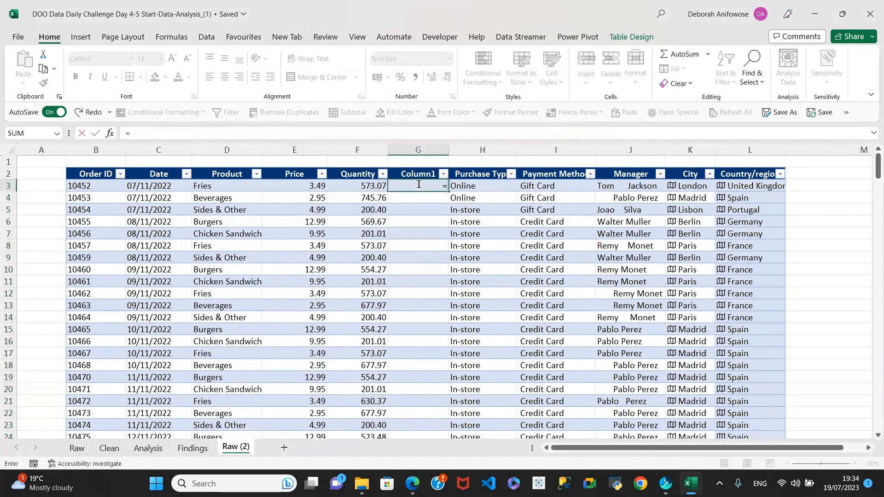
left_click(308, 185)
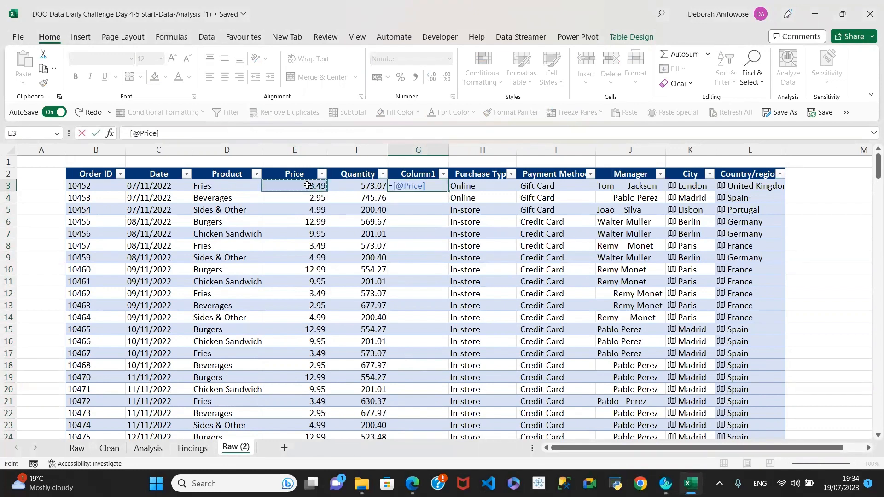
type("*")
left_click(368, 185)
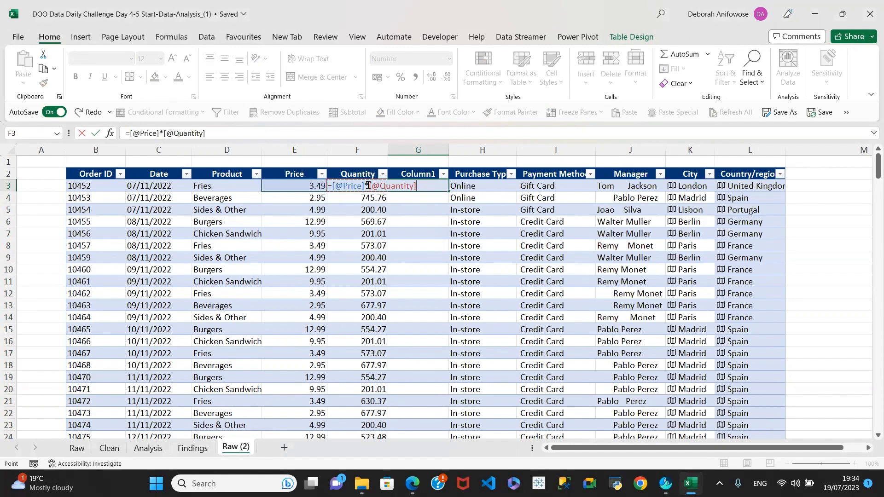
key("Return")
key("Left")
key("ctrl+Down")
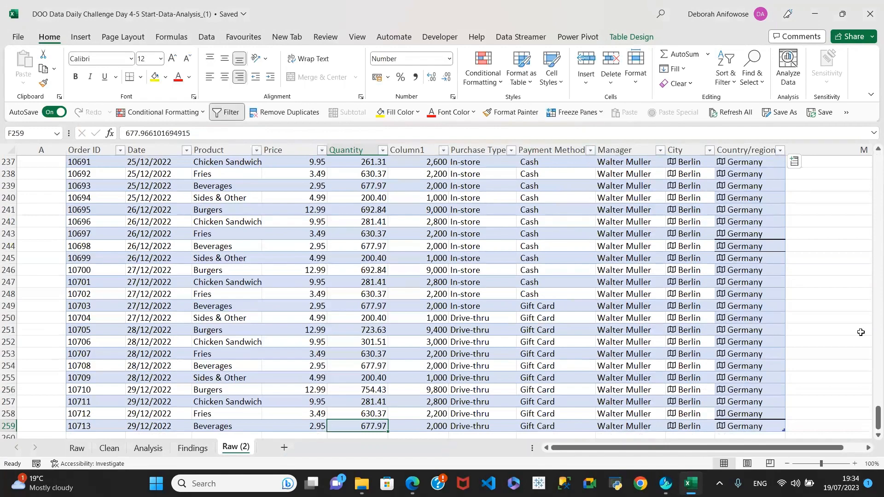
left_click_drag(872, 418, 871, 147)
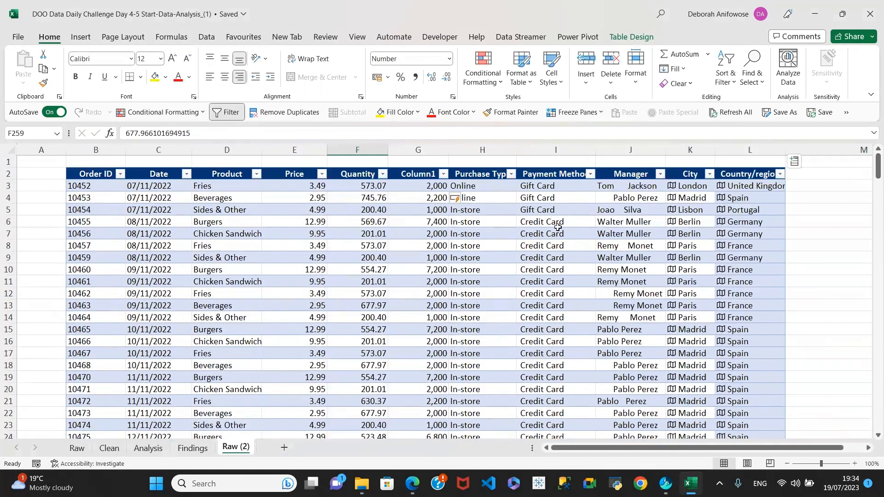
left_click(423, 187)
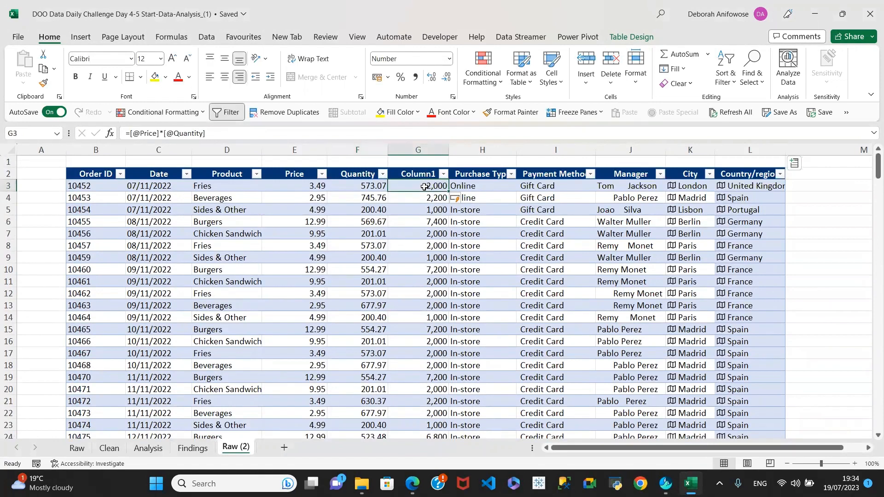
Format Column1 cells G3:G259 as Number with 2 decimal places and a 1000 separator
key("ctrl+shift+Down")
key("ctrl+shift+Down")
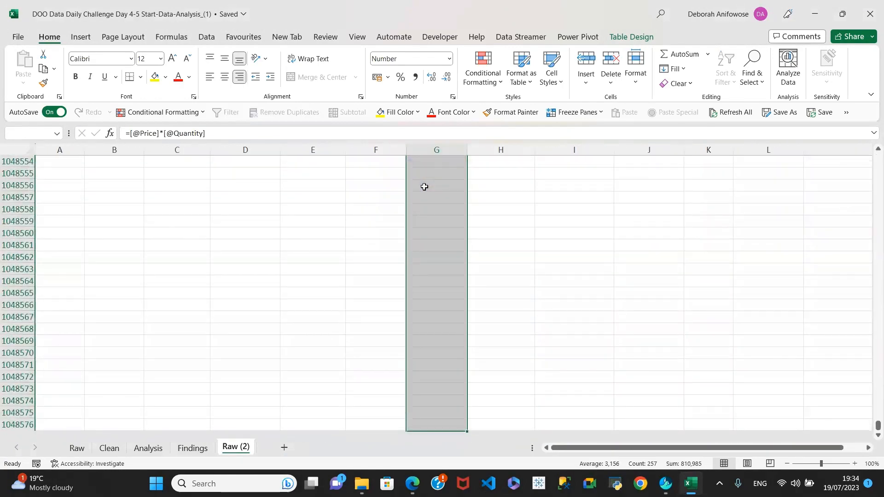
key("ctrl+shift+Up")
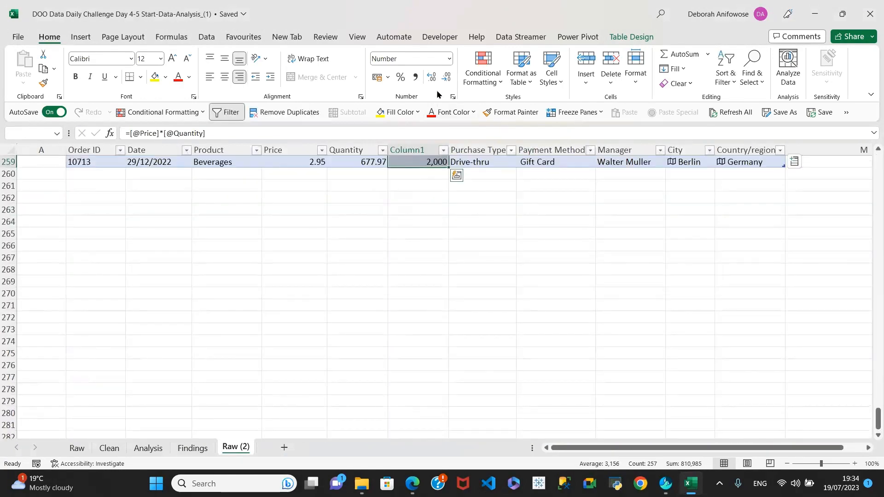
left_click(449, 59)
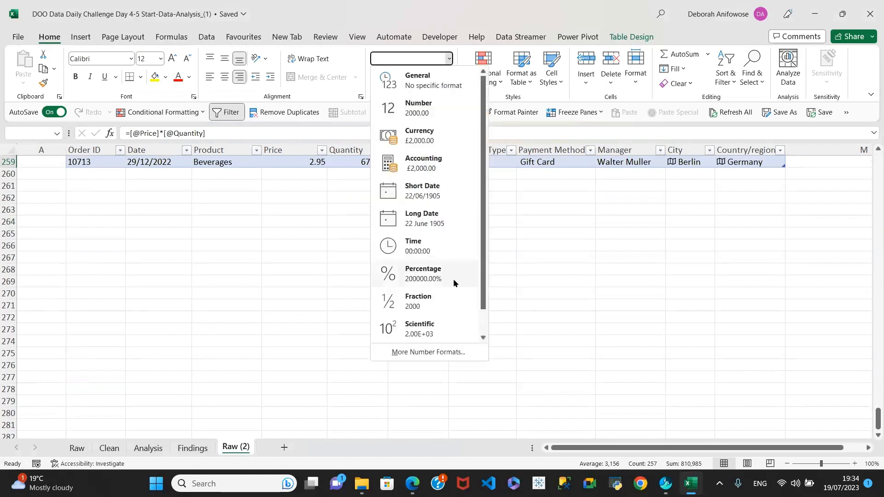
left_click(421, 352)
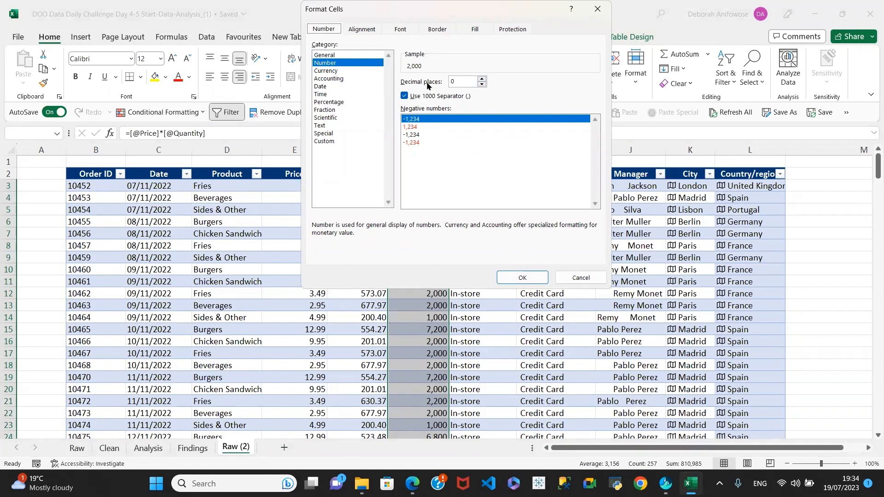
left_click(482, 79)
left_click(483, 79)
left_click(526, 278)
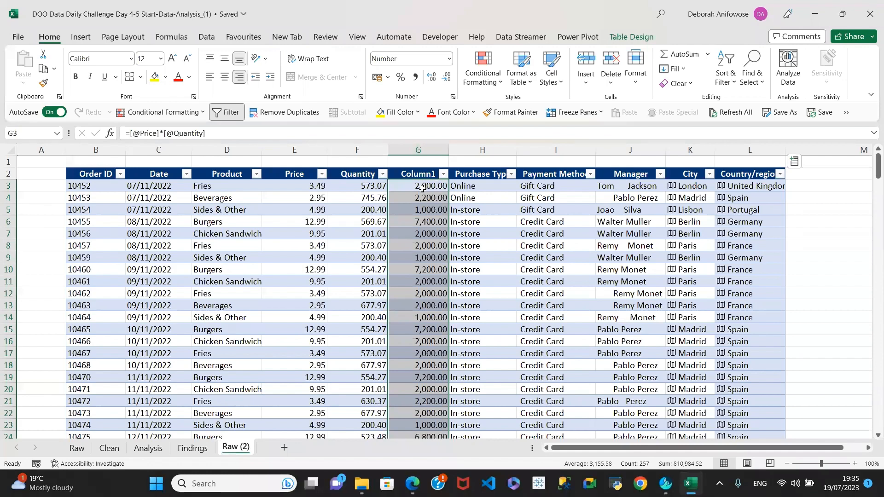
Give the Price column values a pound Currency format
left_click(298, 186)
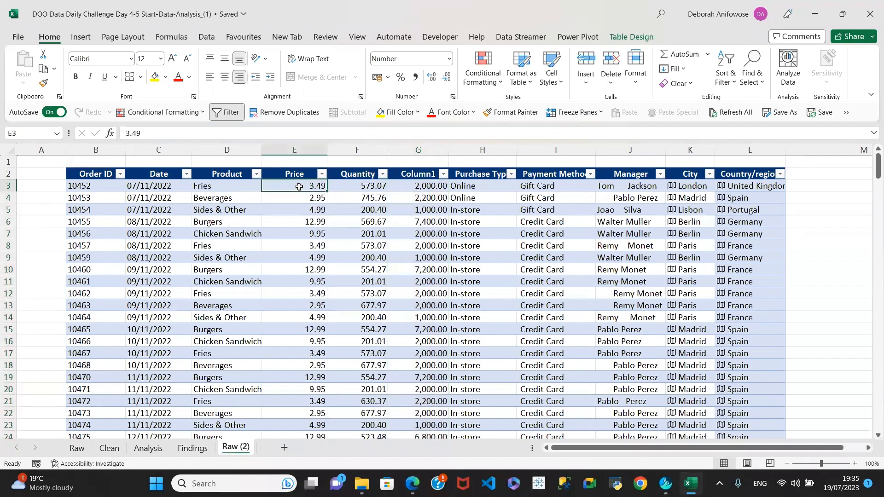
key("ctrl+shift+Down")
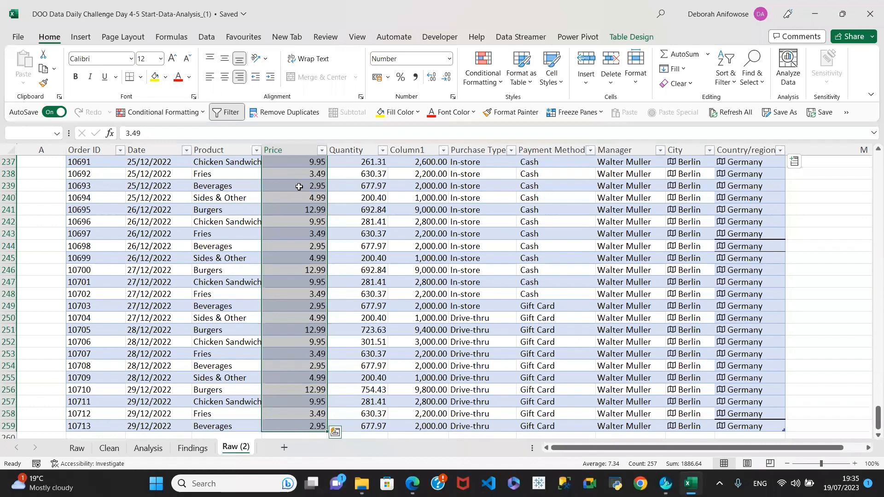
left_click(449, 59)
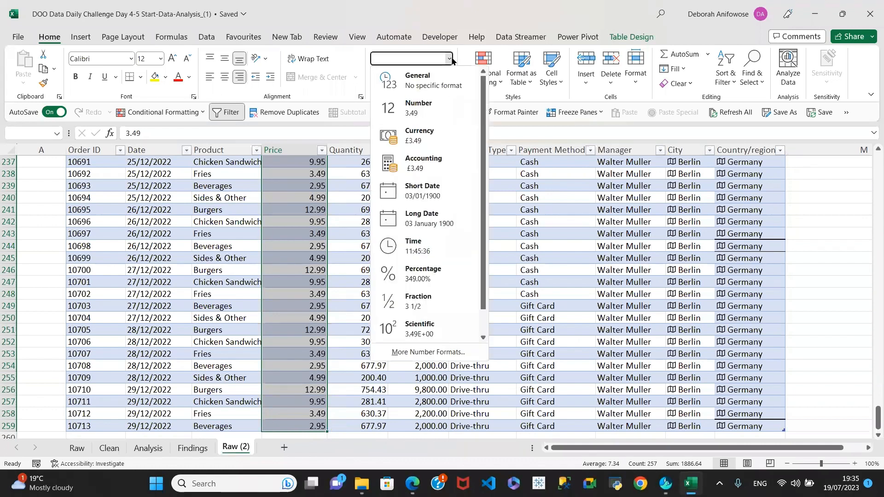
left_click(423, 135)
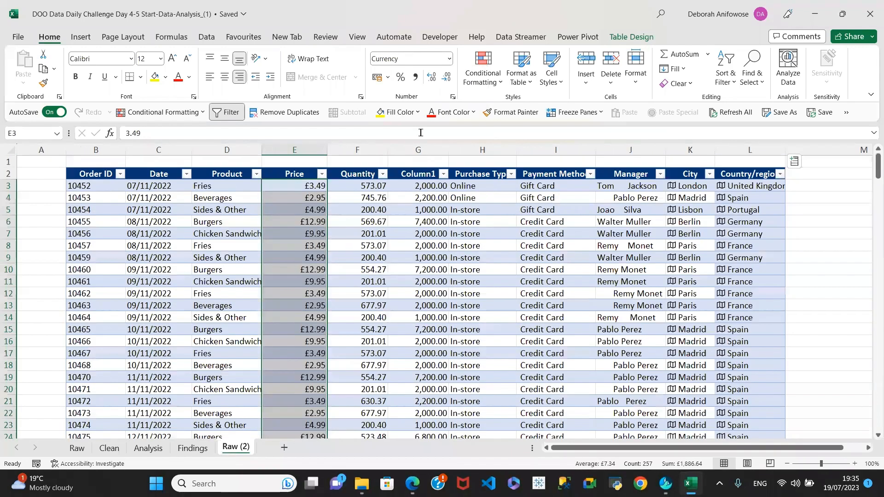
Apply the same pound Currency format to the Quantity values in F3:F259
left_click(369, 187)
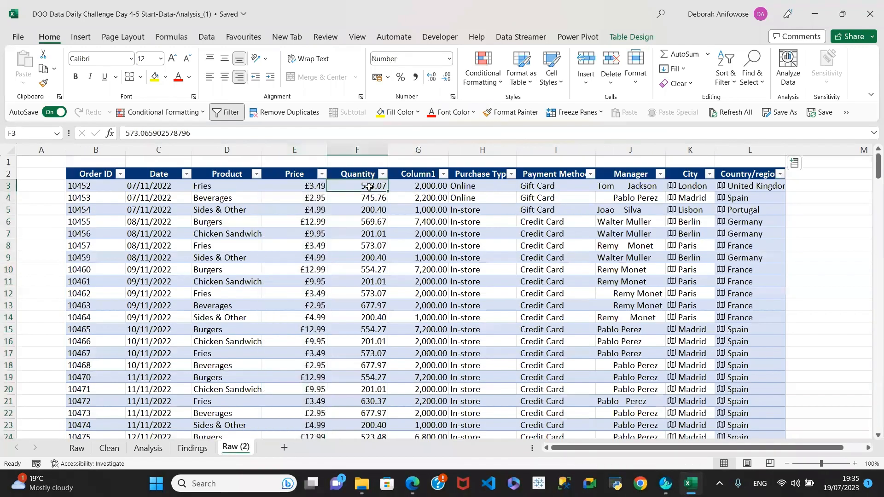
key("ctrl+shift+Down")
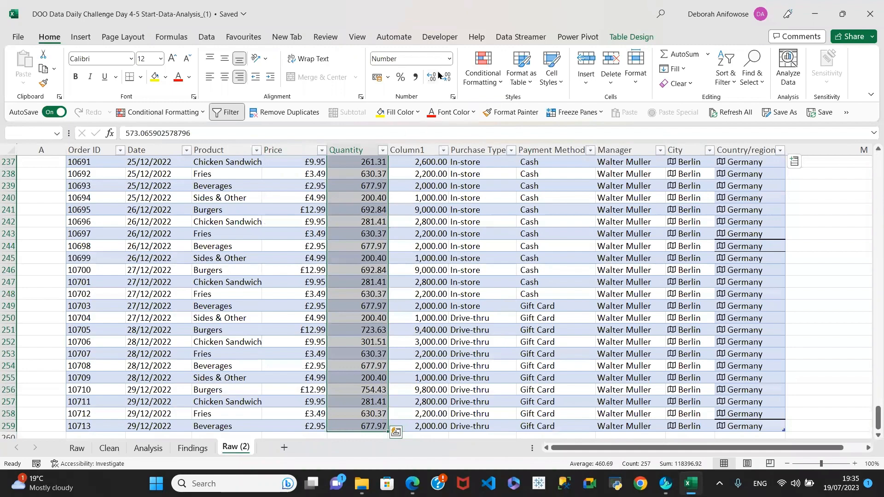
left_click(448, 59)
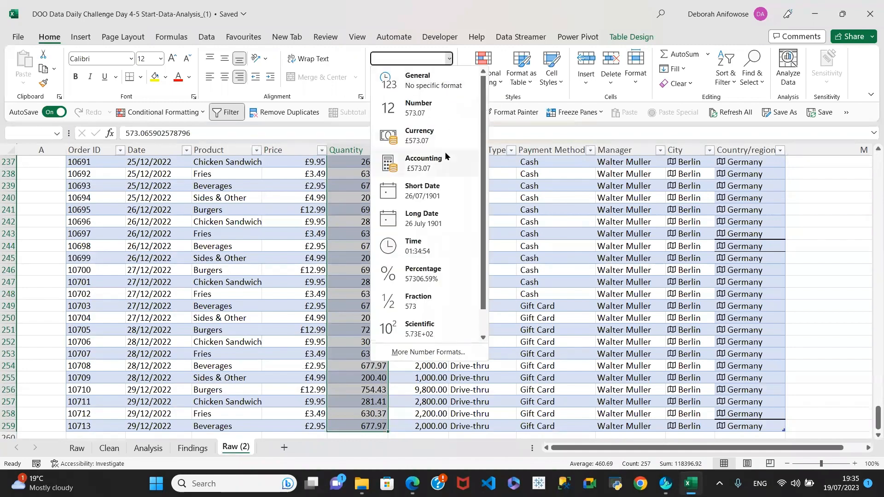
left_click(418, 135)
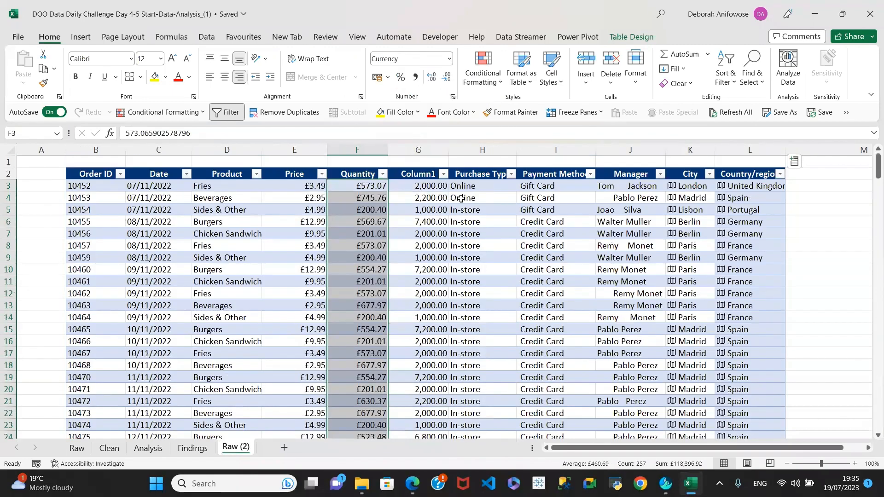
left_click(437, 186)
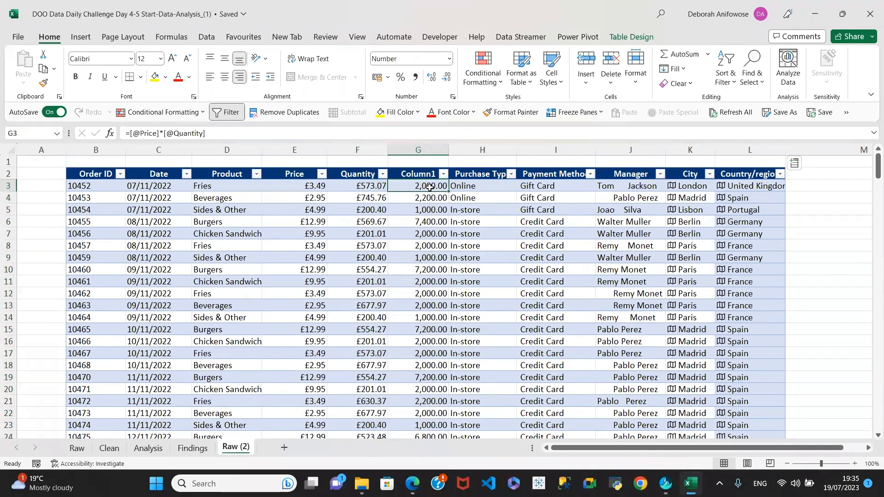
key("ctrl+shift+Down")
key("Delete")
scroll(430, 188, "up", 20)
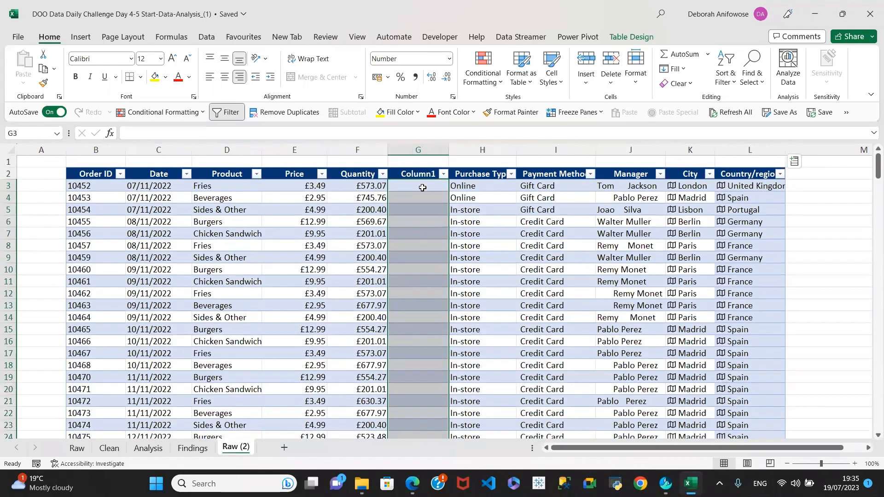
left_click(422, 188)
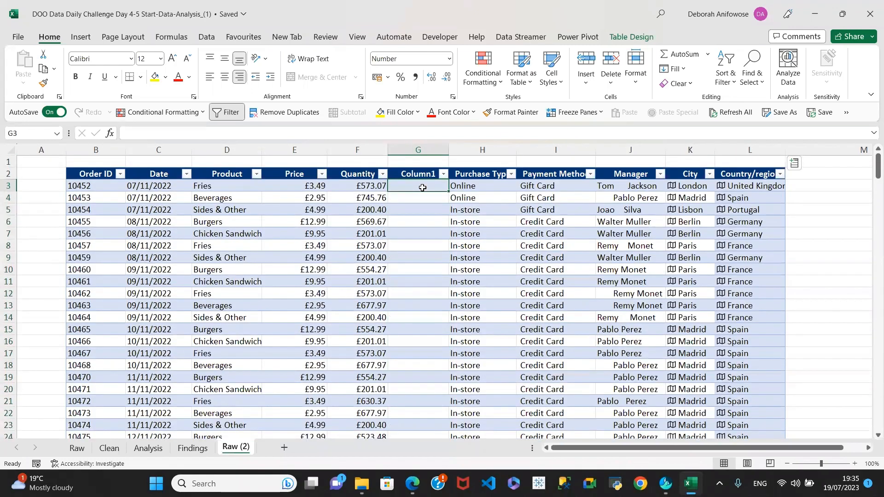
type("=")
left_click(313, 187)
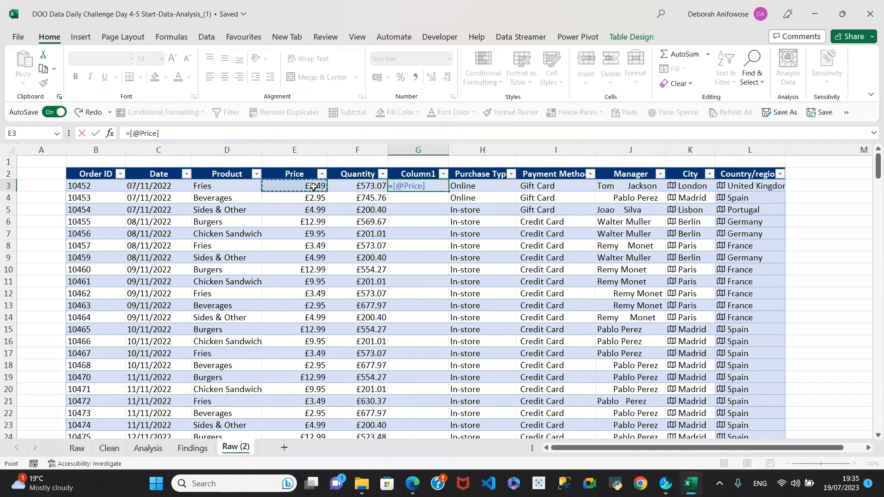
type("*")
left_click(369, 188)
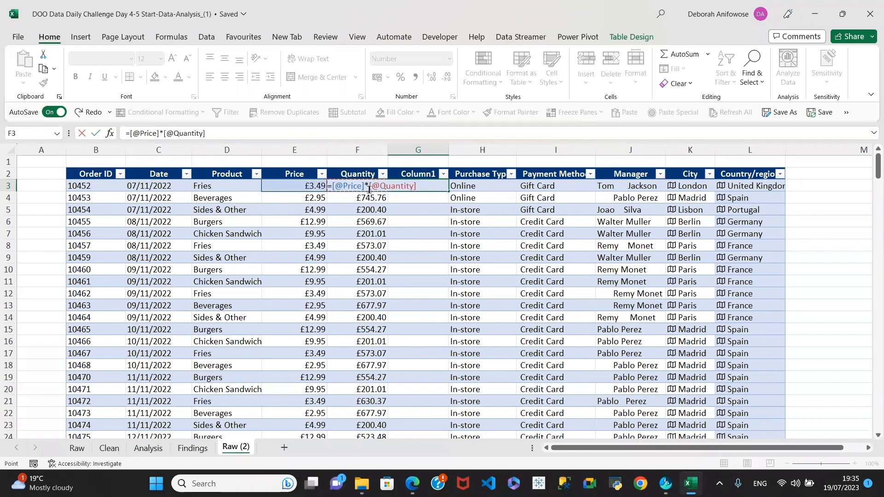
key("Return")
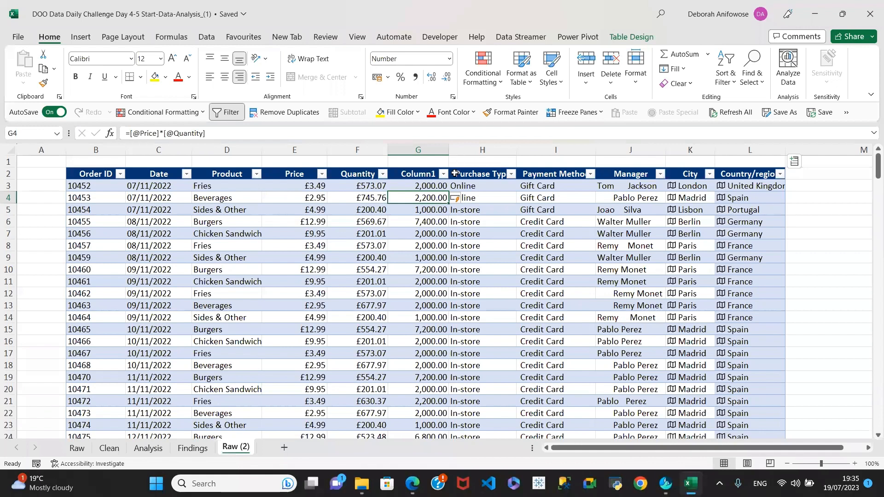
left_click(420, 175)
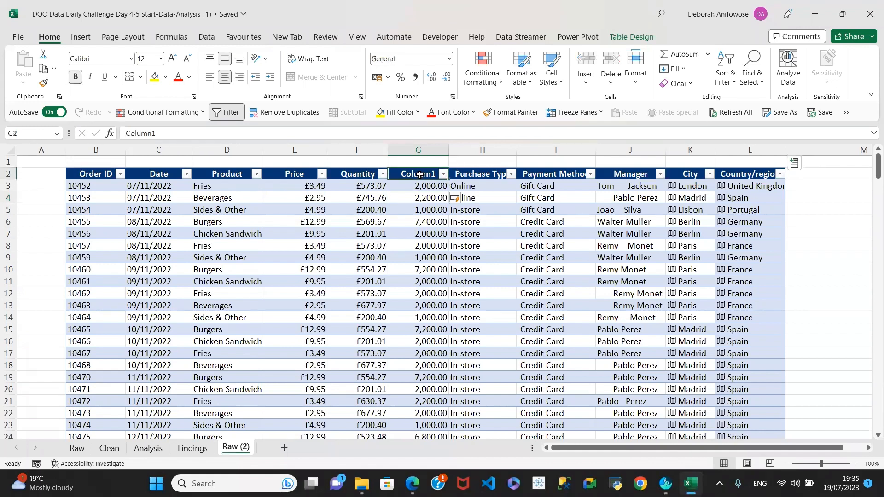
Replace the G2 heading Column1 with Revenue and commit the entry
type("Re")
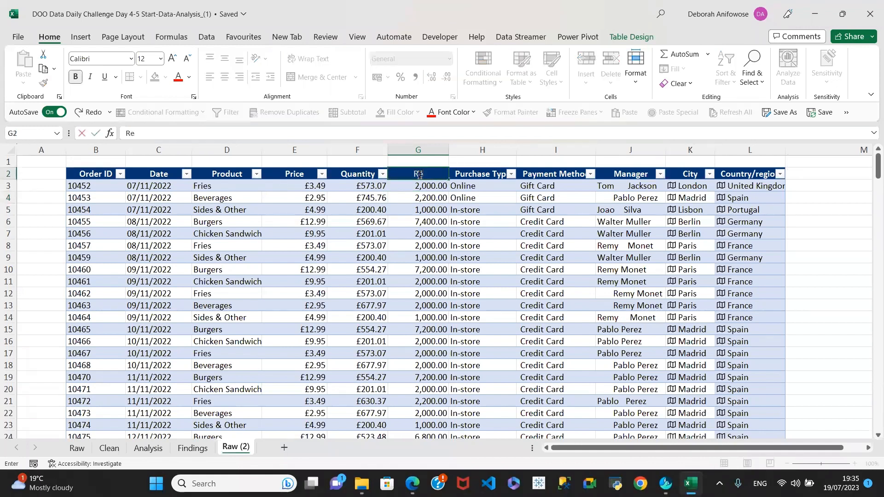
type("venue")
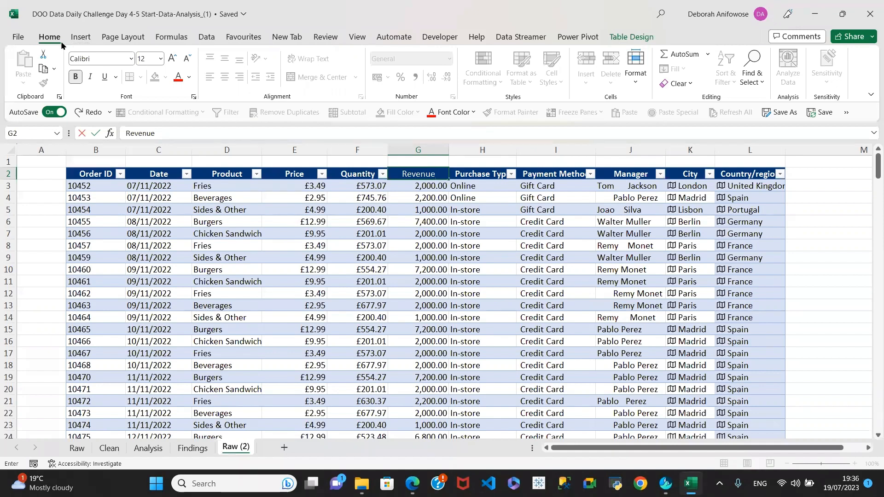
left_click(81, 37)
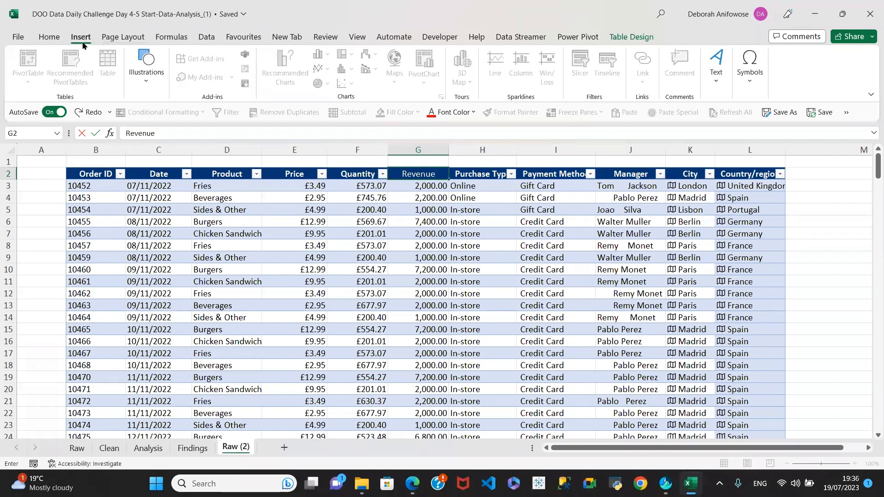
left_click(50, 40)
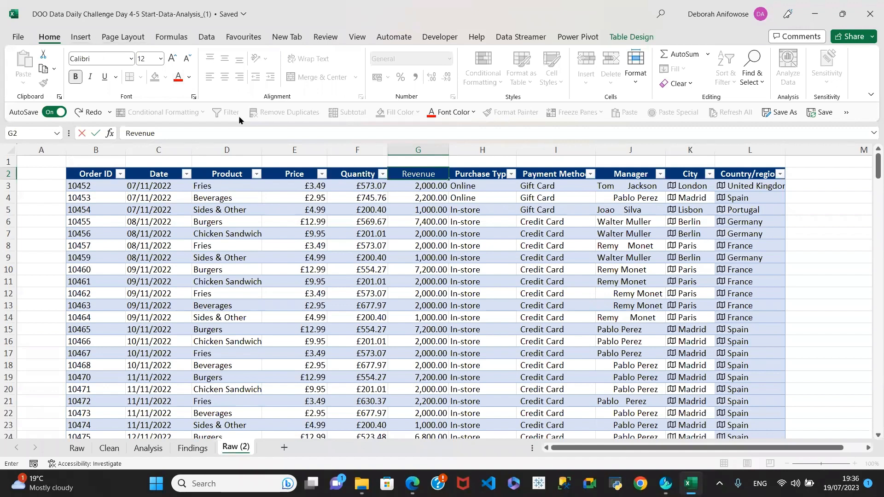
left_click(413, 223)
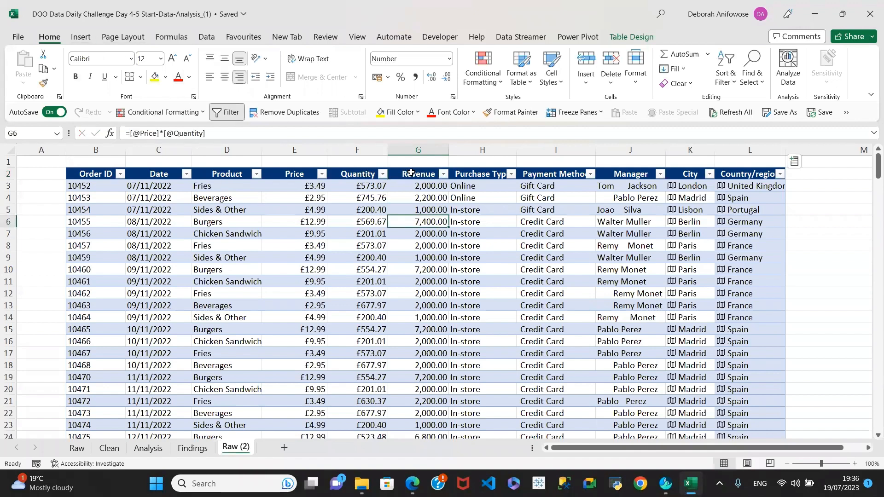
left_click(422, 195)
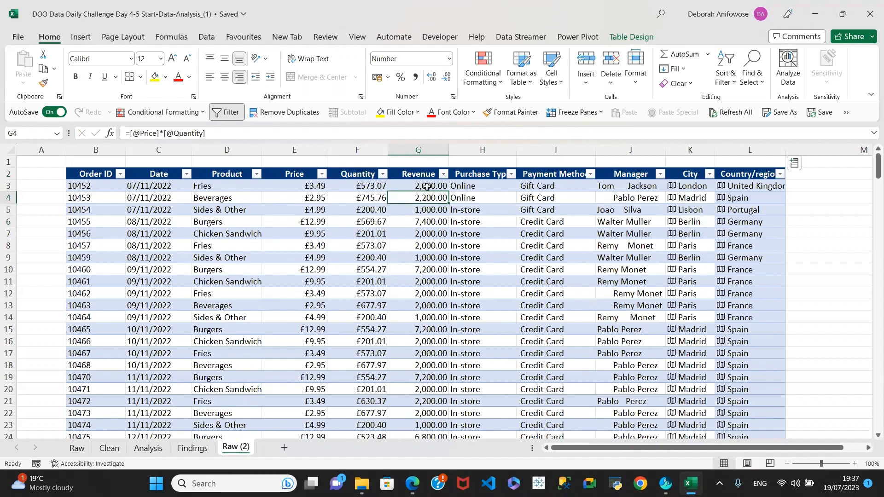
left_click(109, 448)
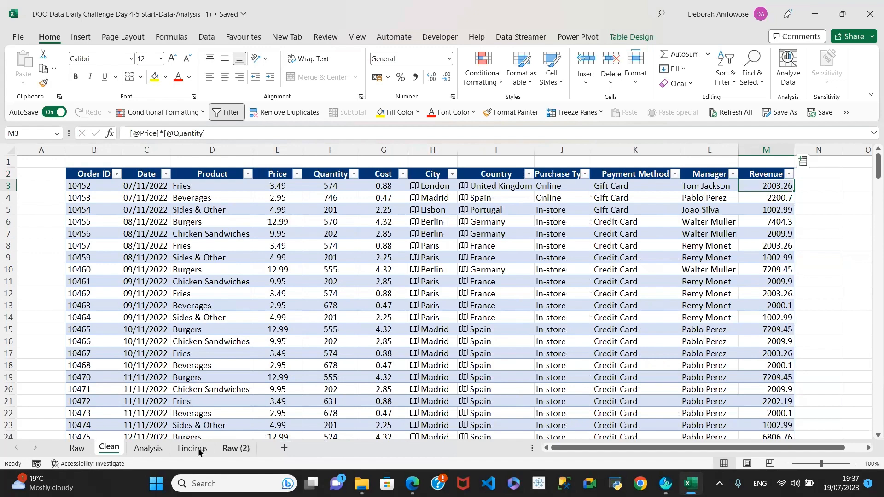
left_click(76, 448)
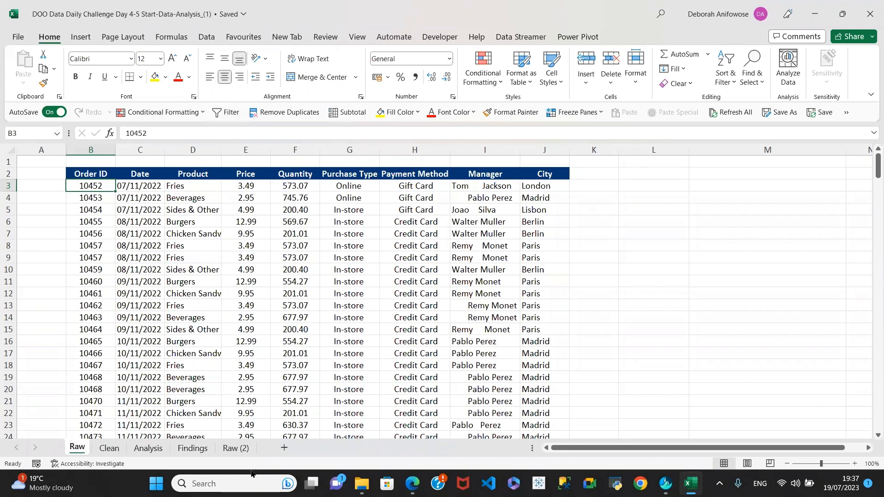
left_click(236, 447)
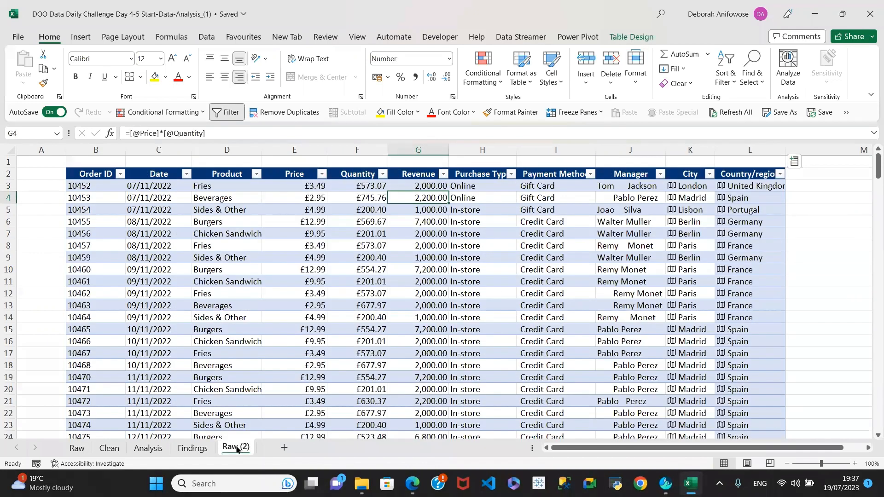
Delete one extra space before the surname in the J3 Manager entry
left_click(619, 187)
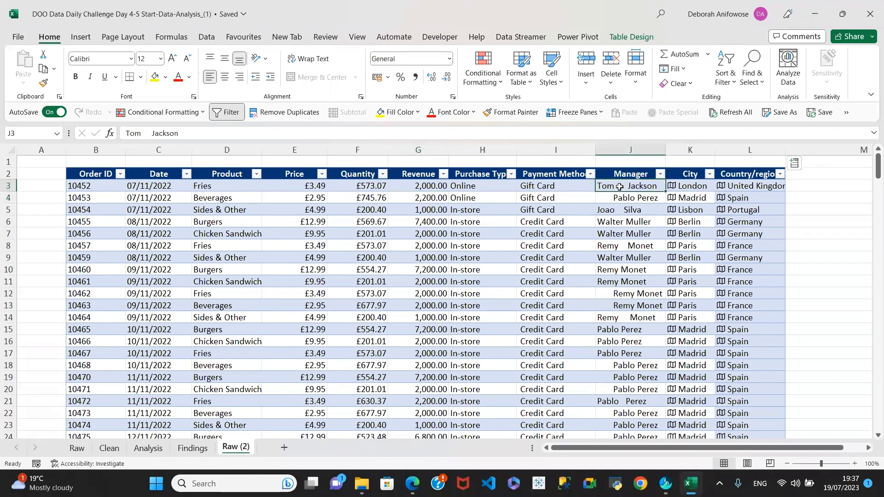
left_click(623, 199)
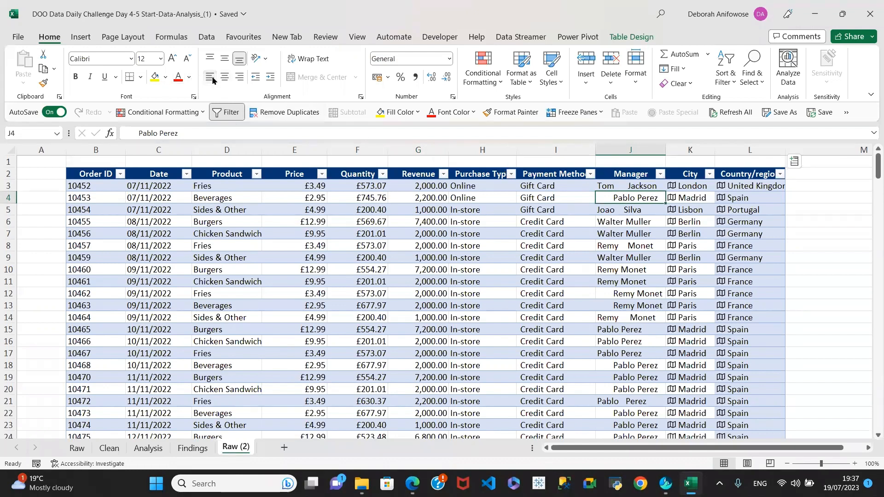
key("Down")
key("Down")
key("Down")
left_click(640, 185, "shift")
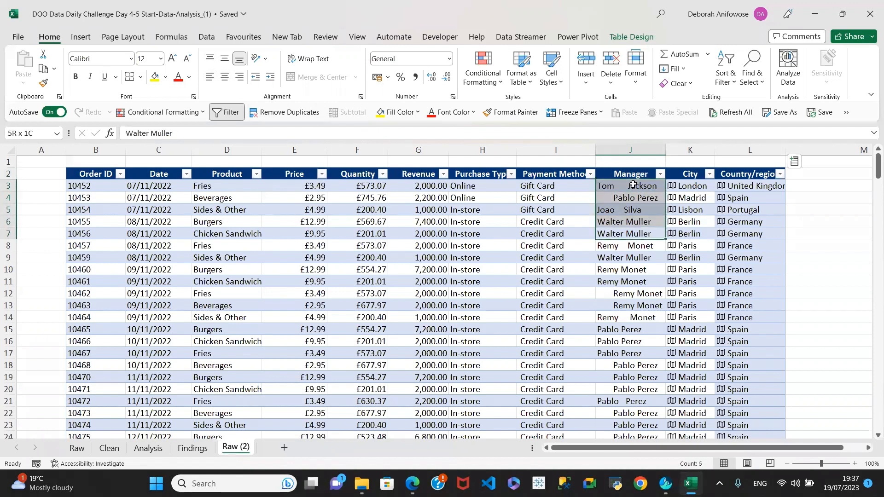
left_click(631, 185)
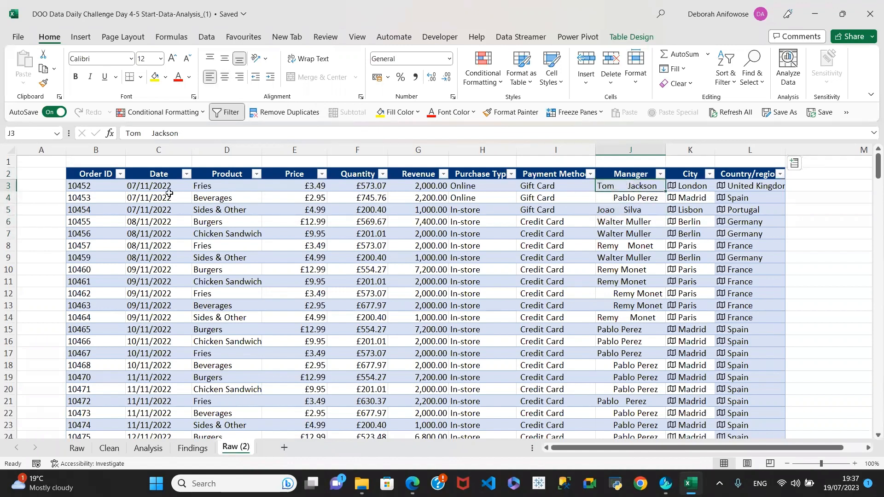
left_click(152, 132)
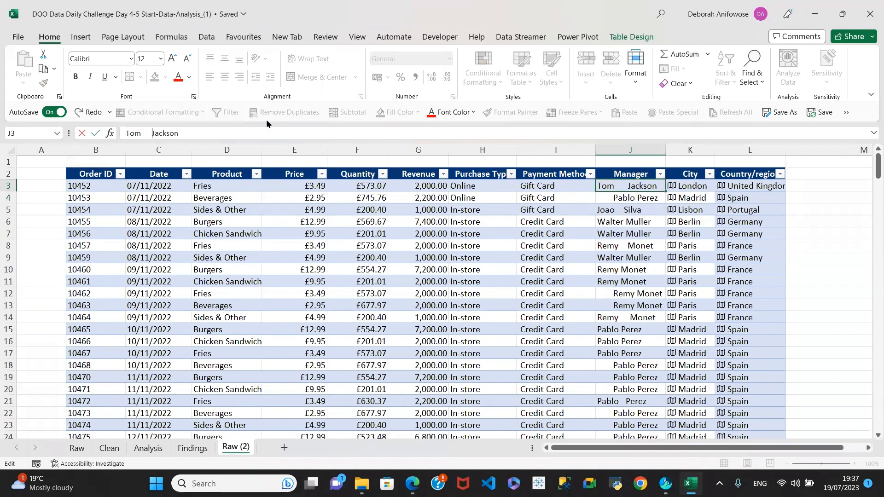
key("BackSpace")
left_click(617, 197)
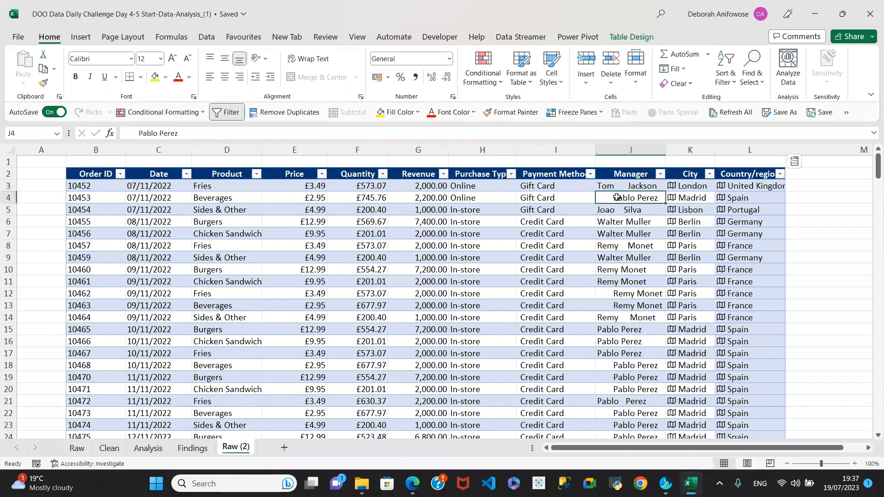
Recheck the spacing of the J3 and J4 Manager entries, leaving them unchanged
left_click(636, 187)
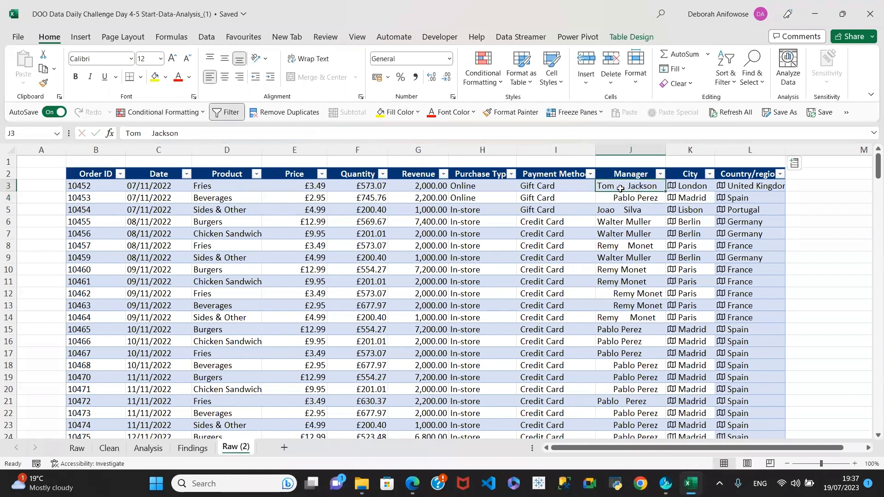
left_click(153, 133)
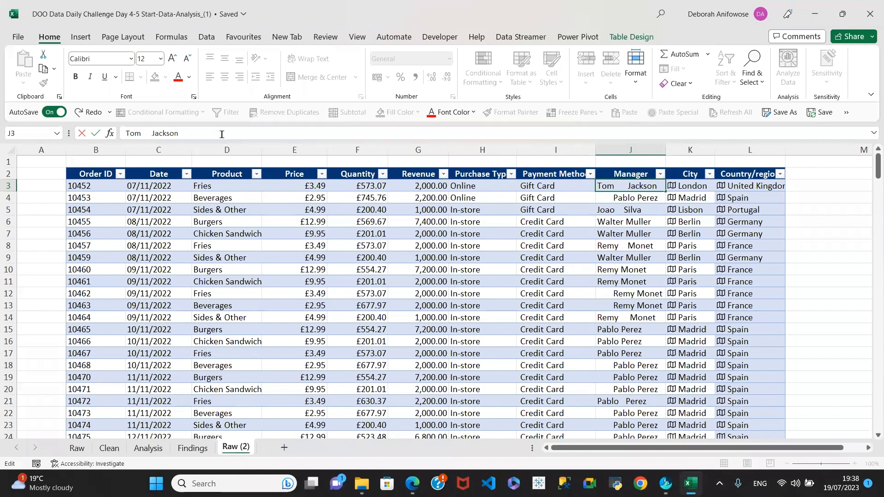
key("Left")
left_click(625, 199)
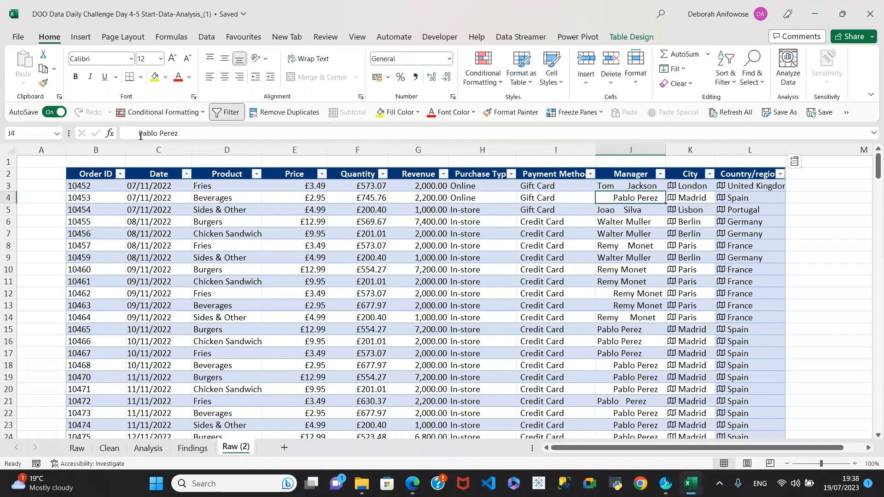
left_click(156, 134)
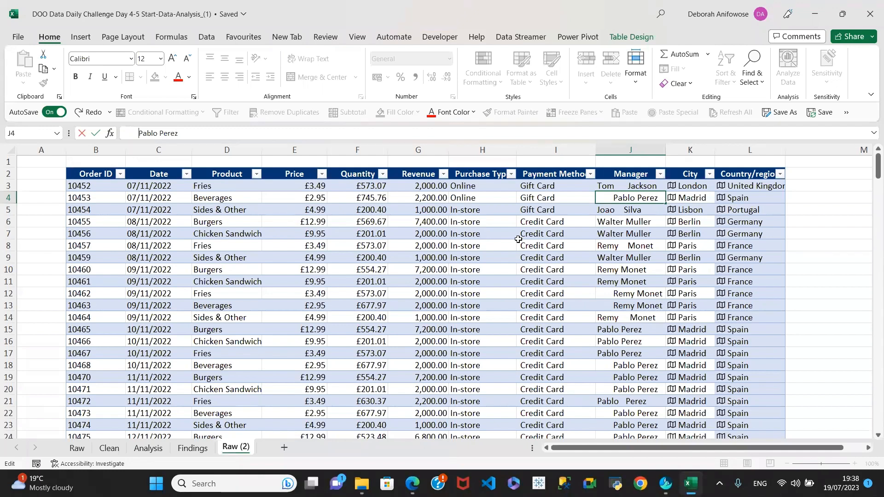
left_click(642, 186)
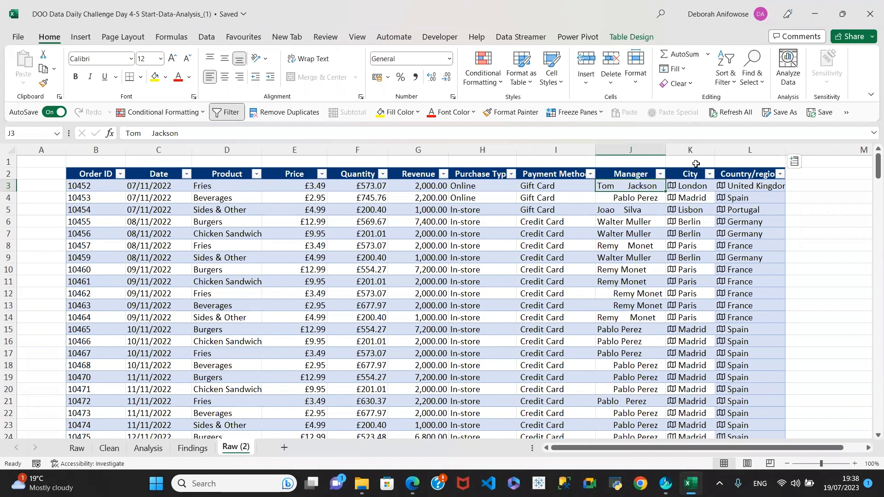
left_click(687, 151)
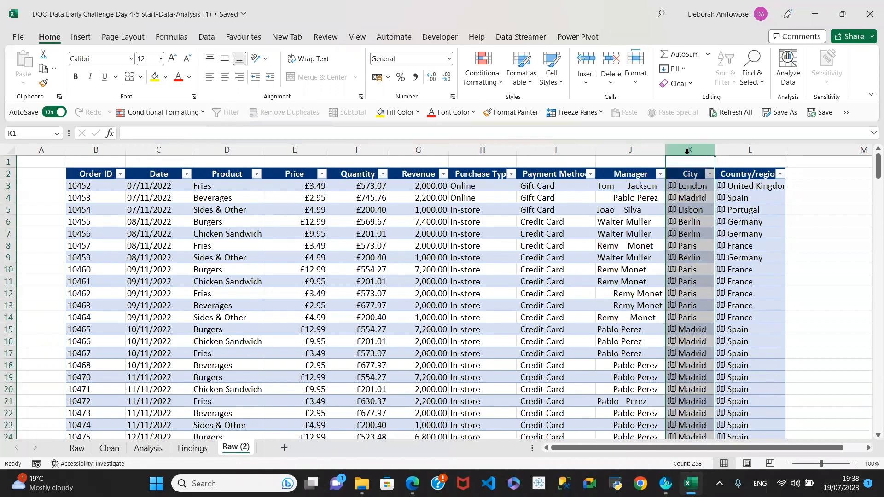
right_click(687, 151)
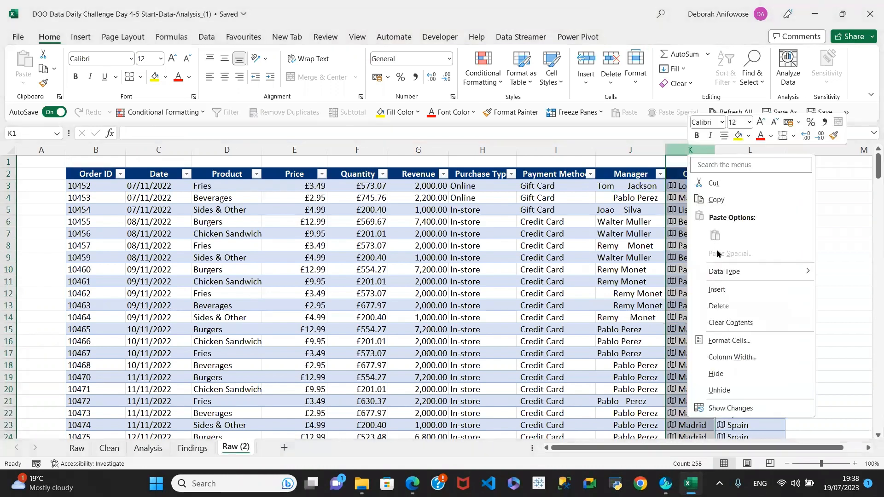
left_click(716, 290)
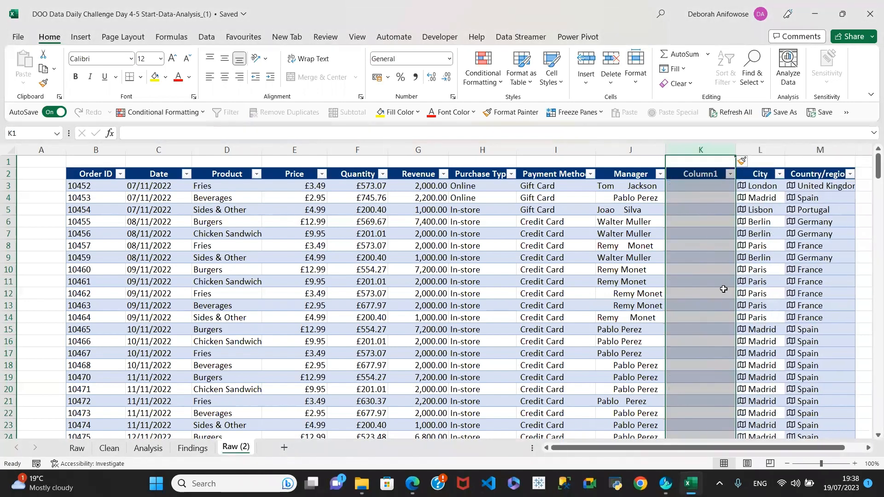
left_click(696, 187)
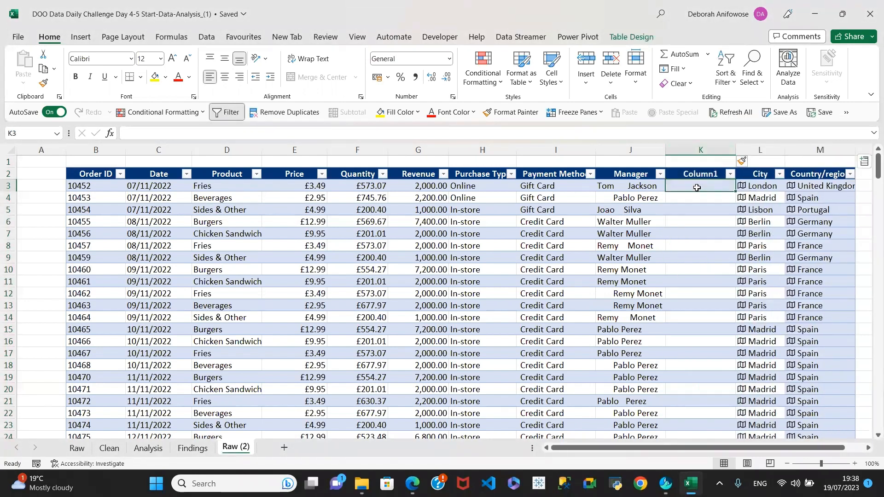
type("=")
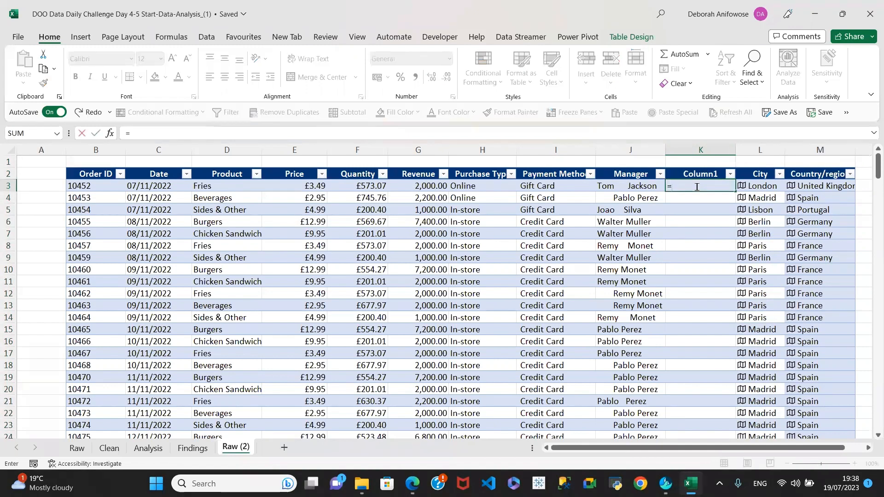
type("TRI")
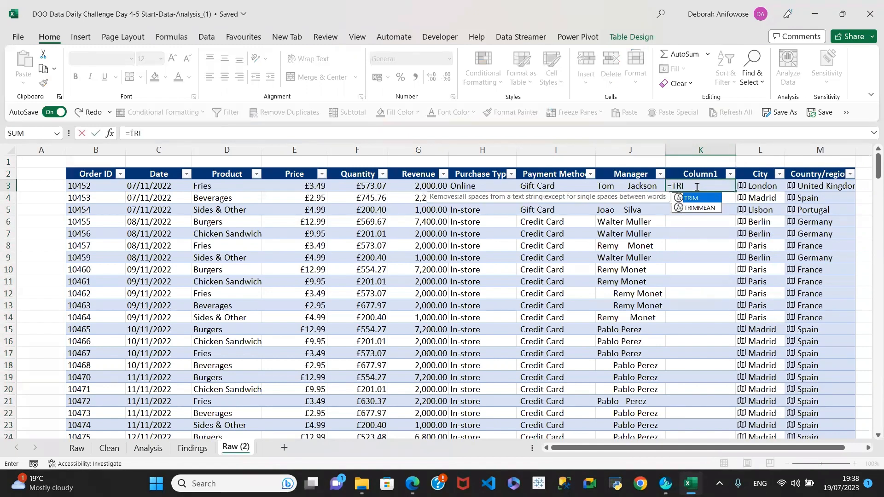
type("M(")
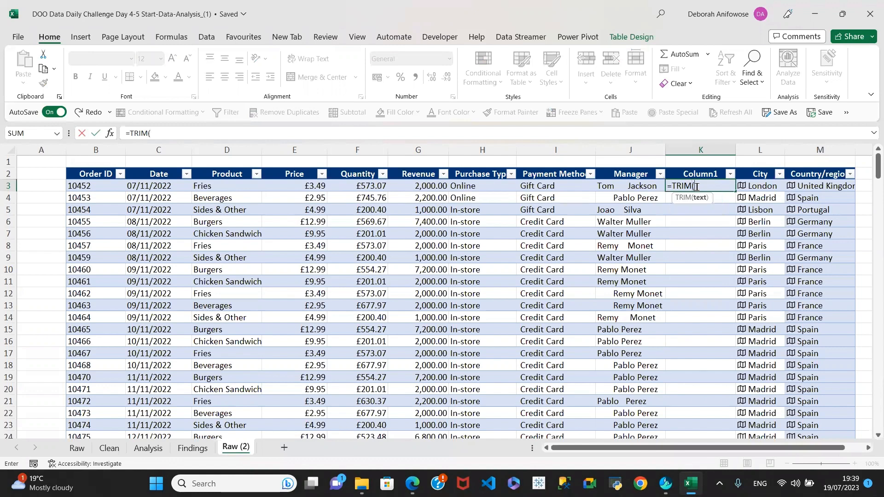
left_click(628, 186)
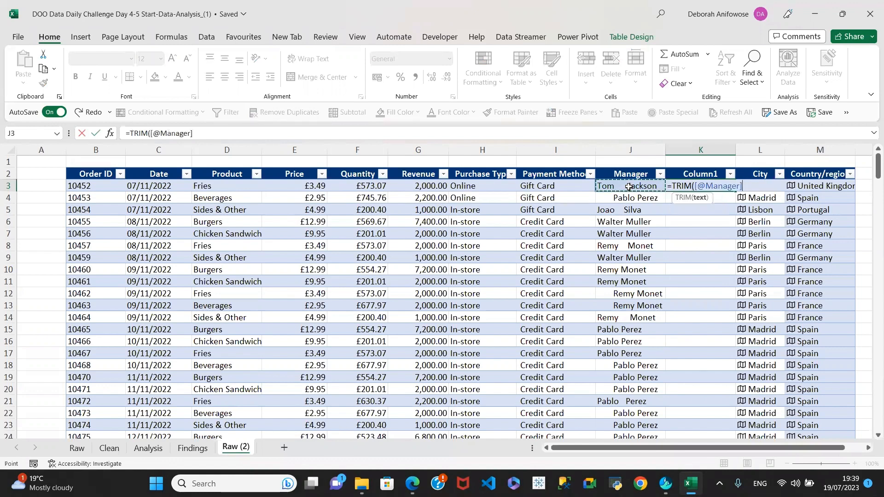
type(")")
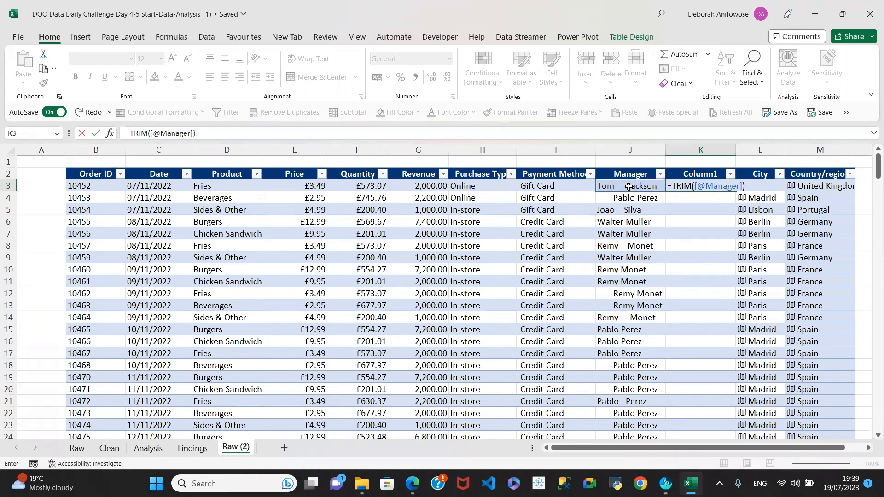
key("Return")
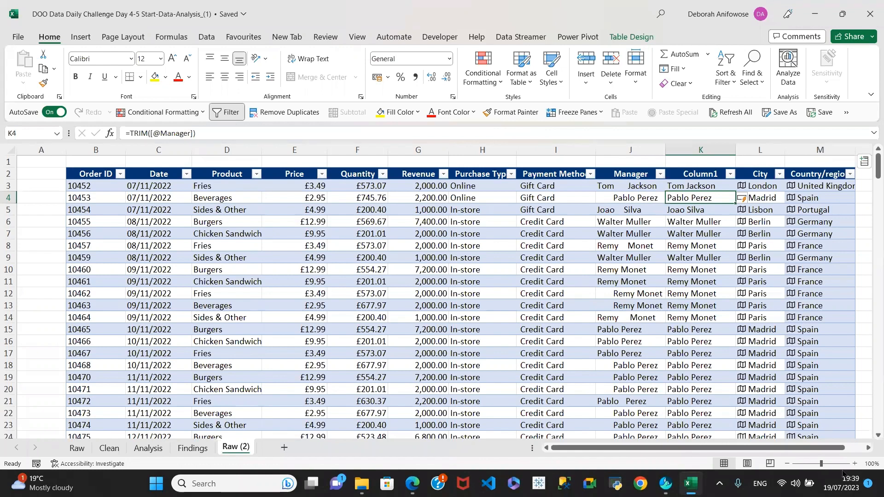
Check the trimmed names in K3 and compare them with the Clean sheet's Manager names
left_click(868, 448)
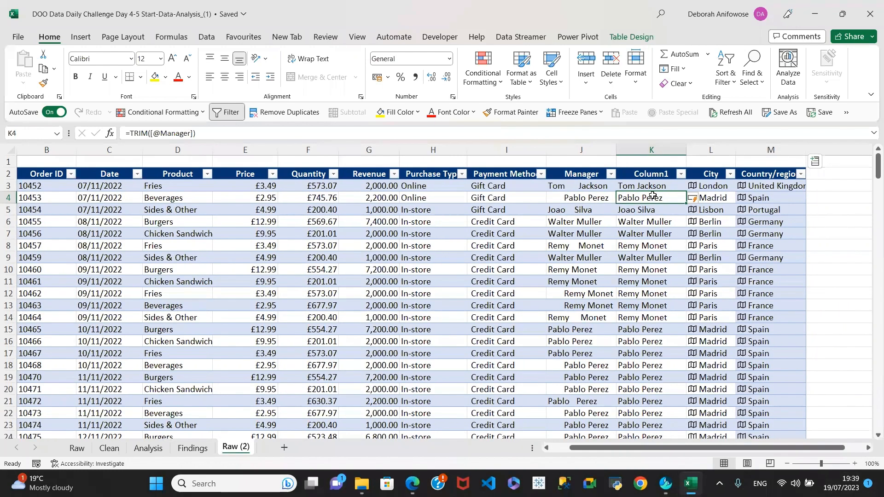
left_click(653, 221)
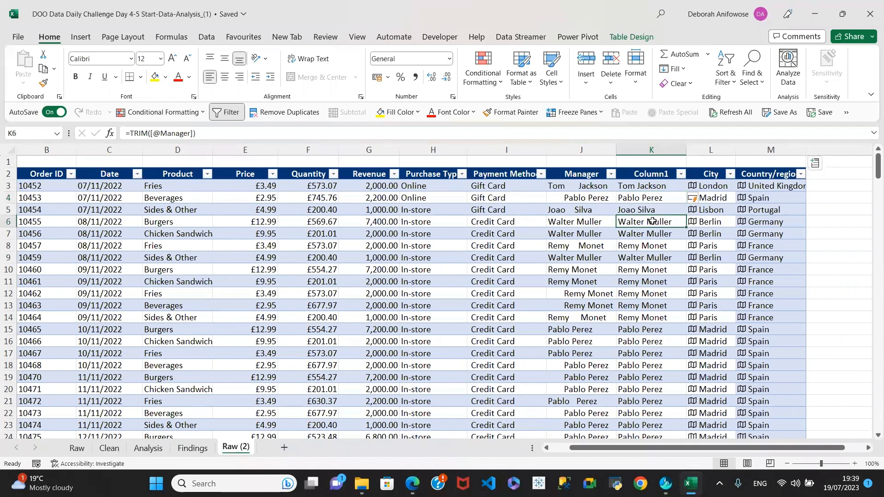
left_click(647, 189)
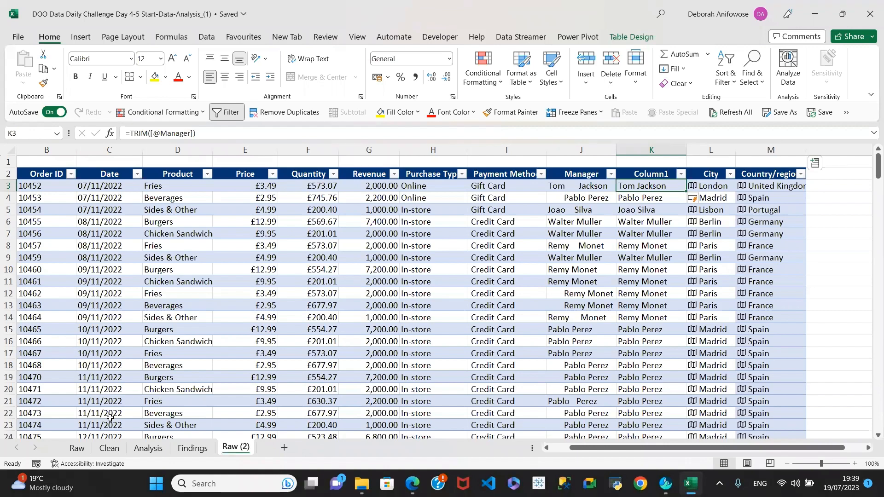
left_click(109, 448)
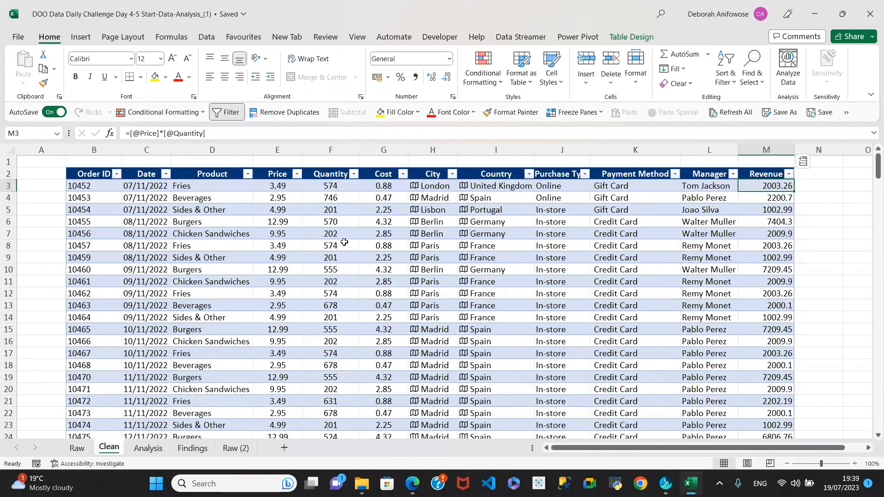
left_click(706, 189)
left_click(713, 221)
left_click(714, 259)
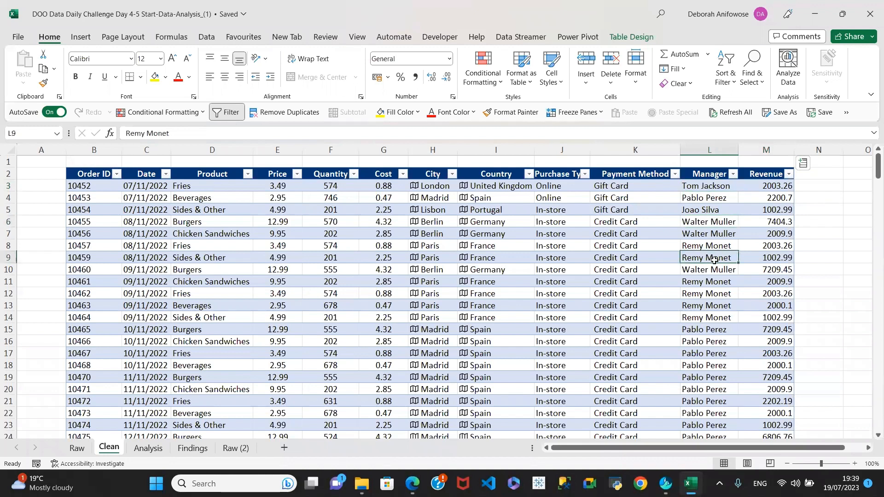
left_click(228, 449)
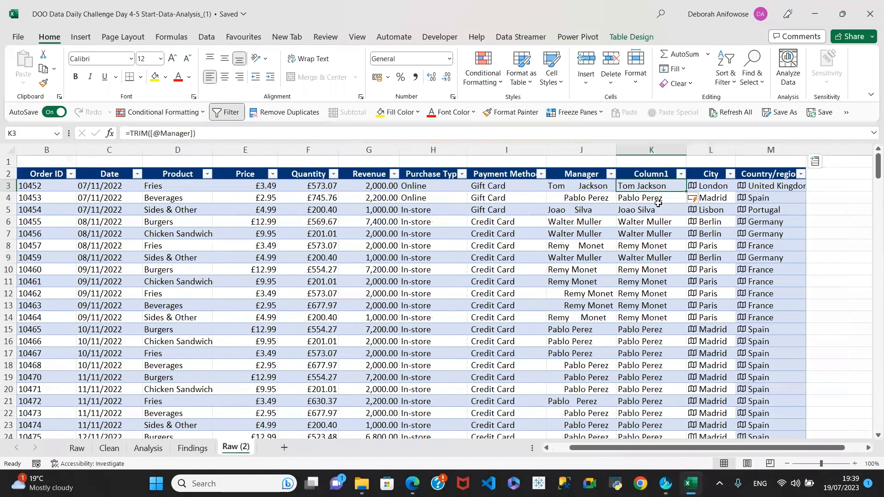
Insert another empty column, Column2, before City
left_click(709, 152)
left_click(709, 150)
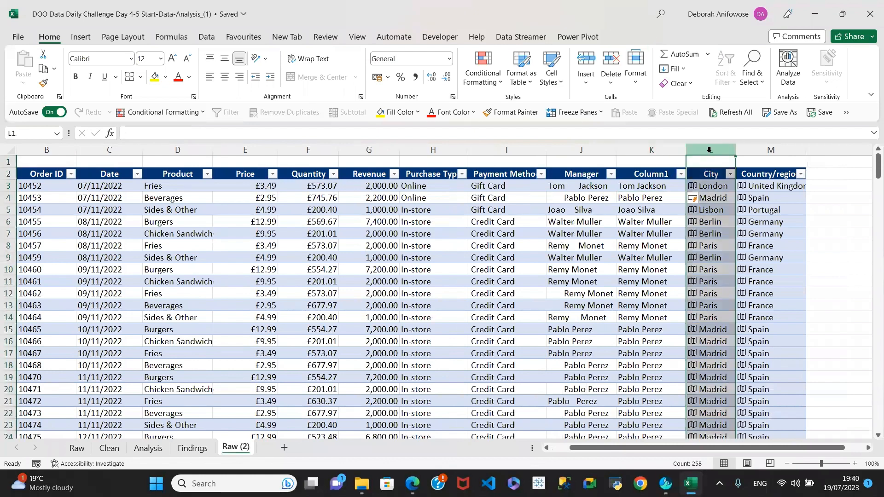
right_click(708, 150)
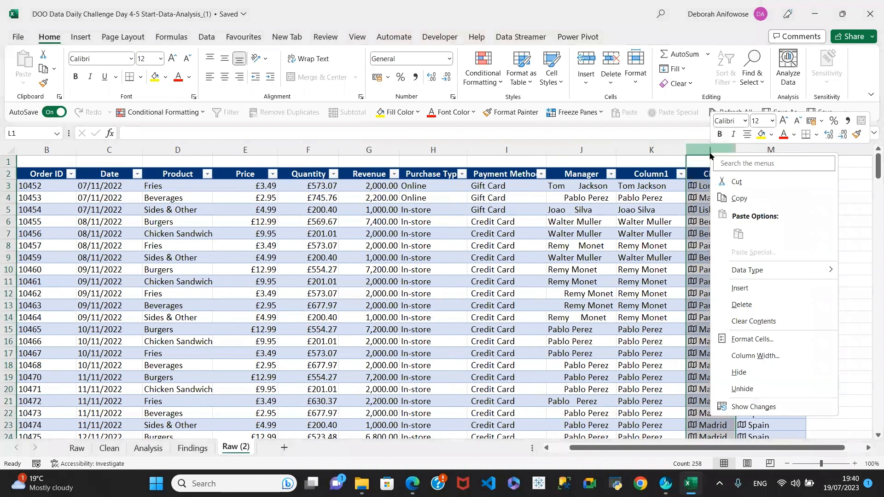
left_click(739, 289)
left_click(700, 189)
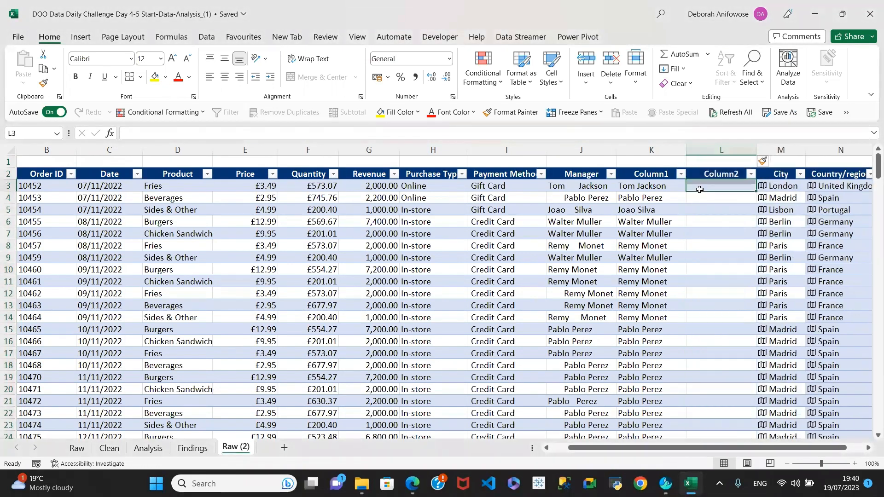
Select all of Column1's trimmed manager names and copy them
left_click(642, 187)
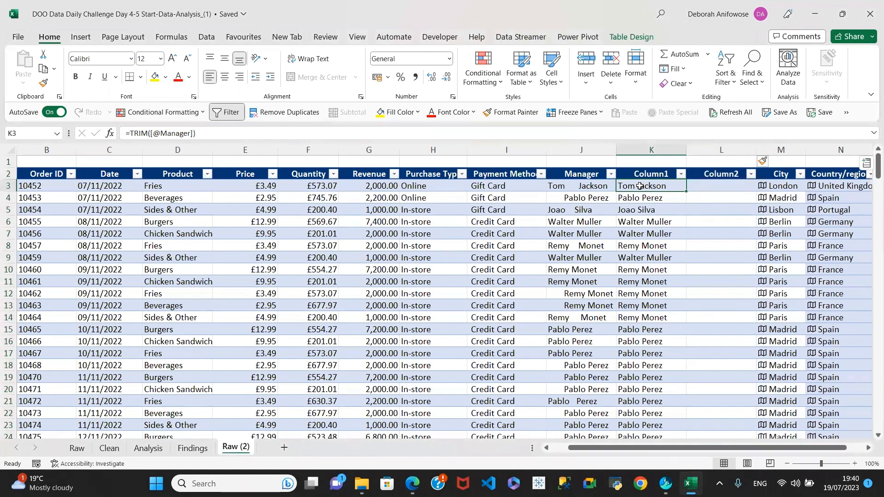
left_click(639, 162)
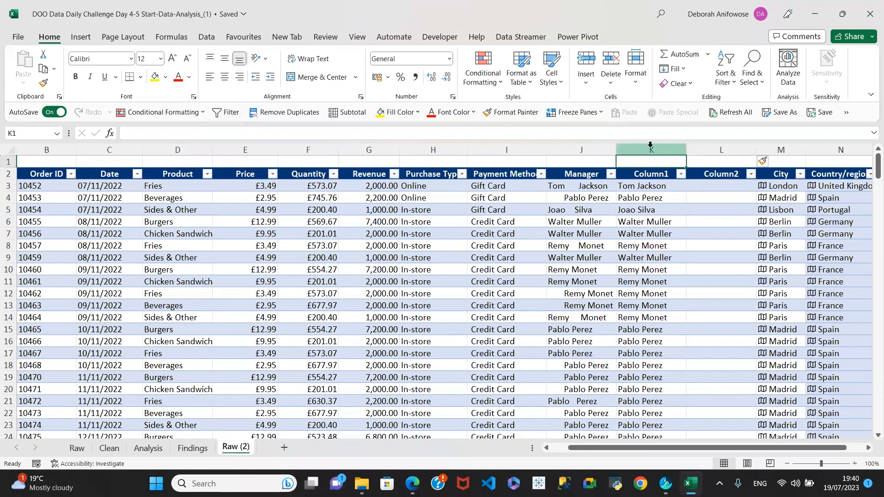
left_click(650, 145)
left_click(651, 186)
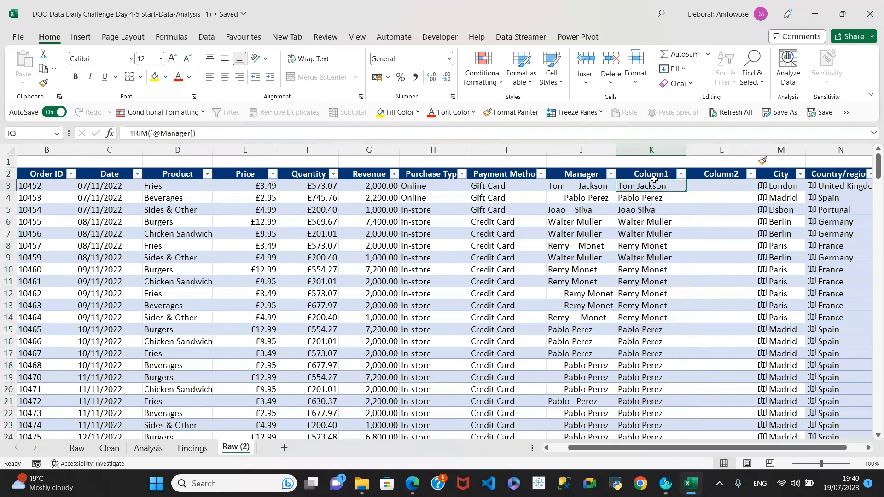
left_click(698, 221)
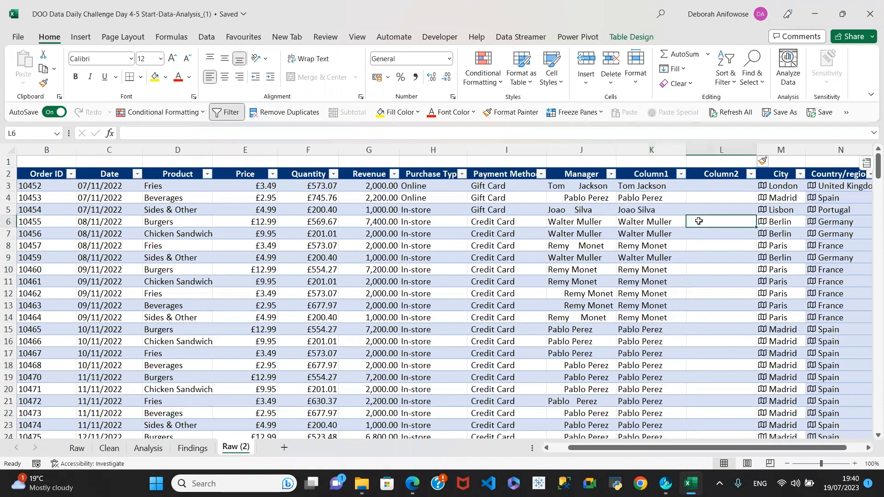
left_click(652, 167)
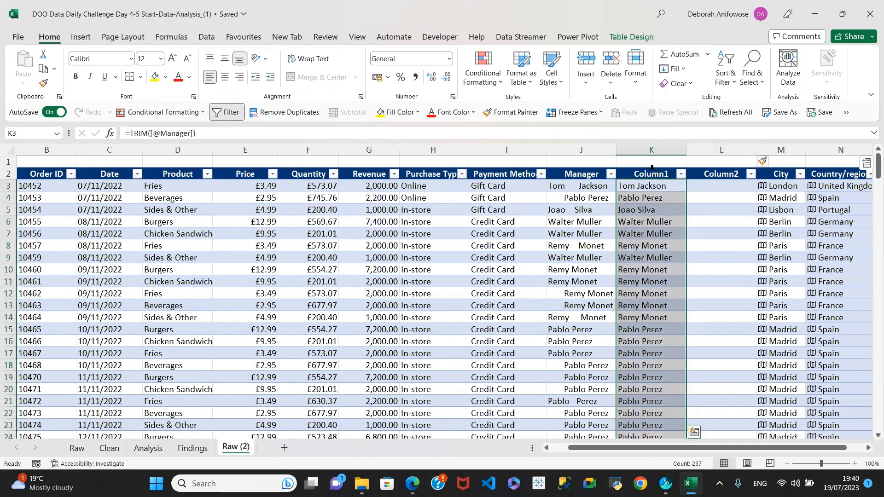
key("ctrl+c")
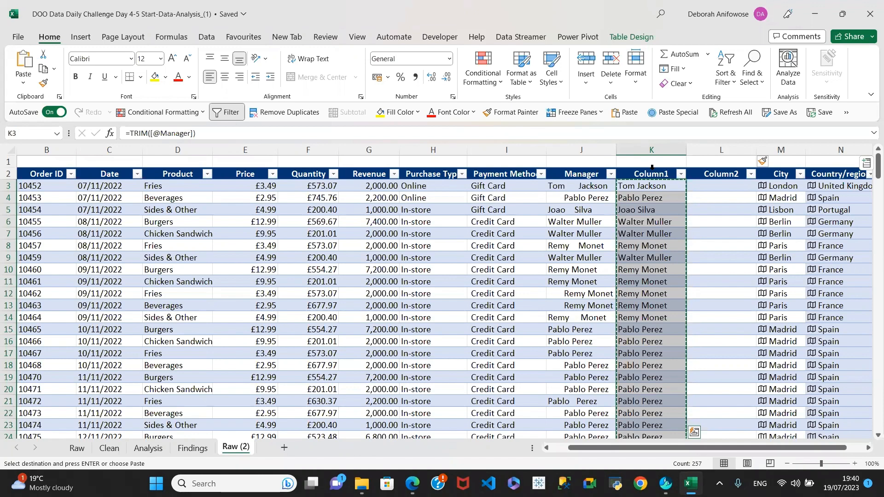
Paste the copied trimmed names into Column2 as values only
left_click(724, 187)
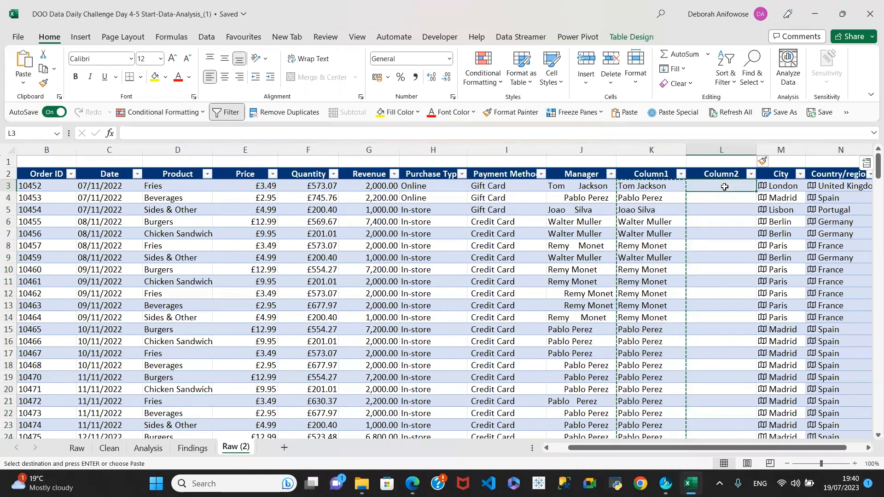
right_click(725, 189)
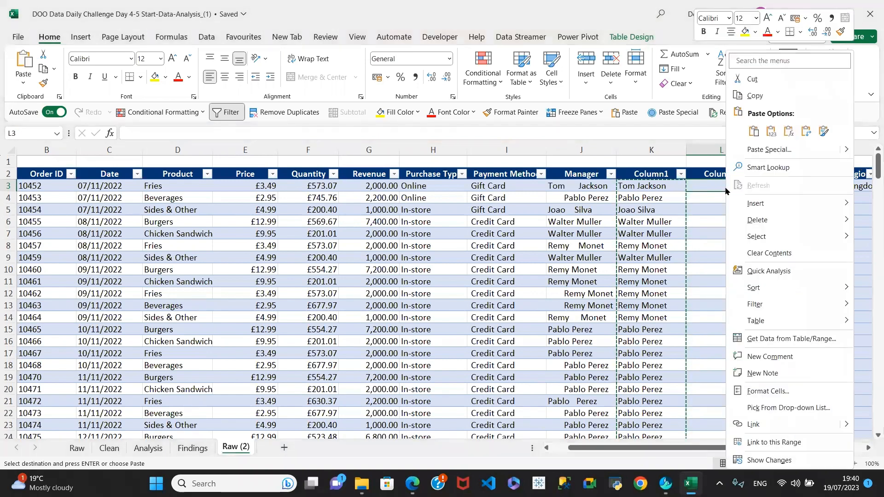
left_click(753, 132)
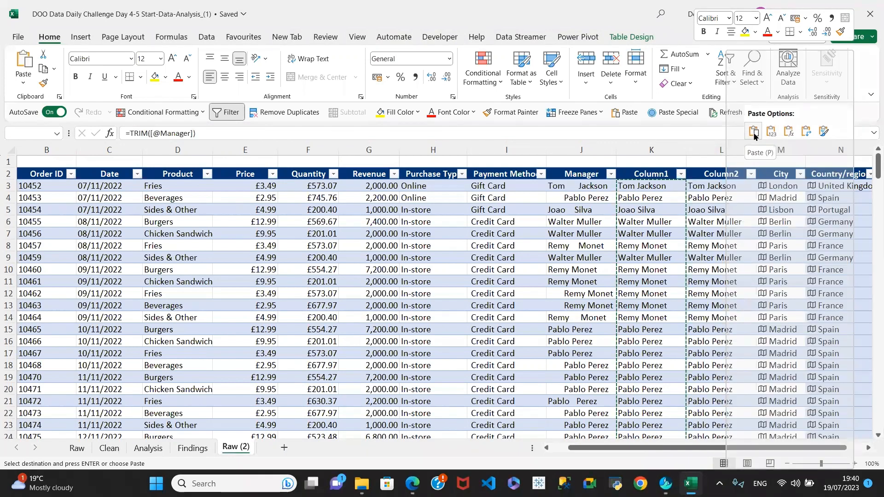
left_click(771, 132)
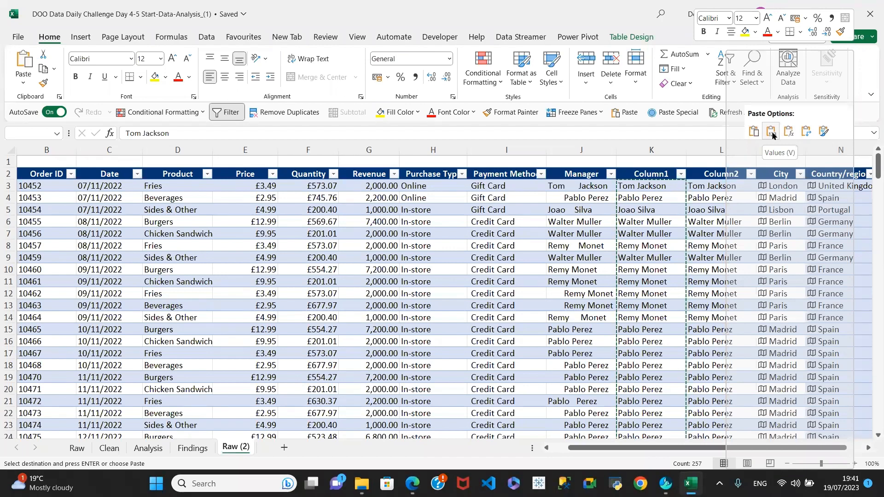
left_click(772, 133)
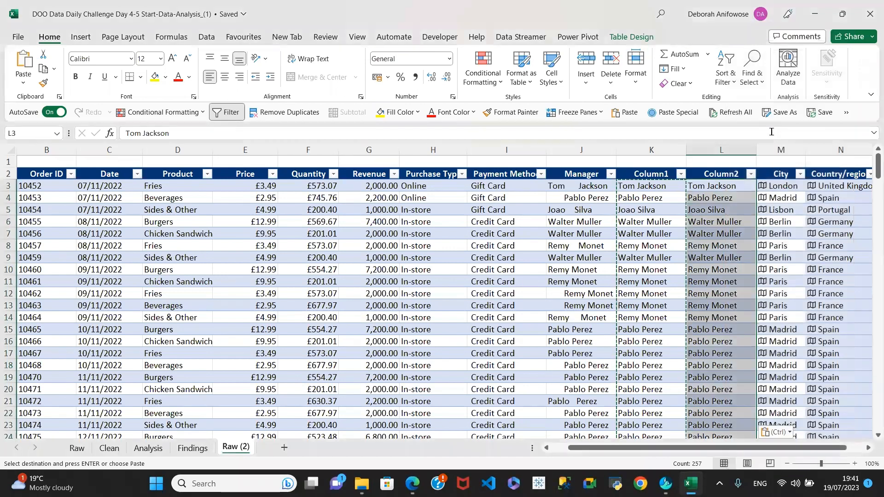
Verify the Column2 names are plain text matching Column1's TRIM results
left_click(726, 186)
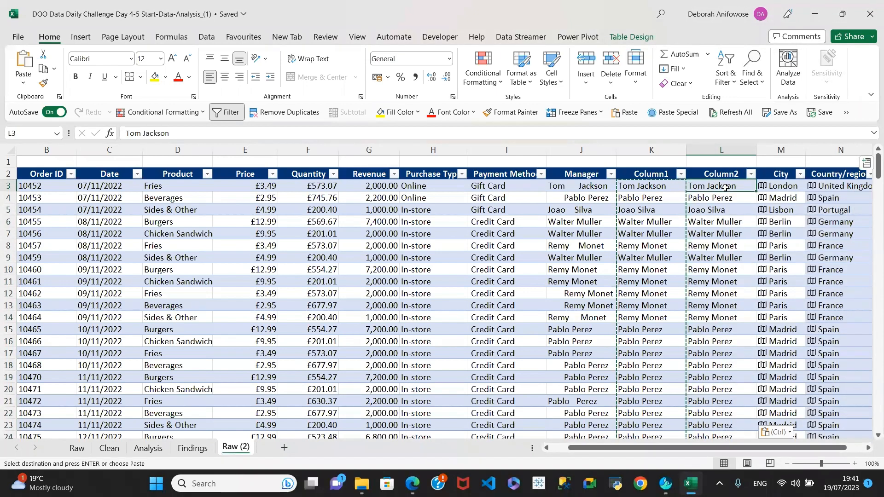
left_click(726, 208)
left_click(720, 186)
left_click(722, 197)
left_click(725, 223)
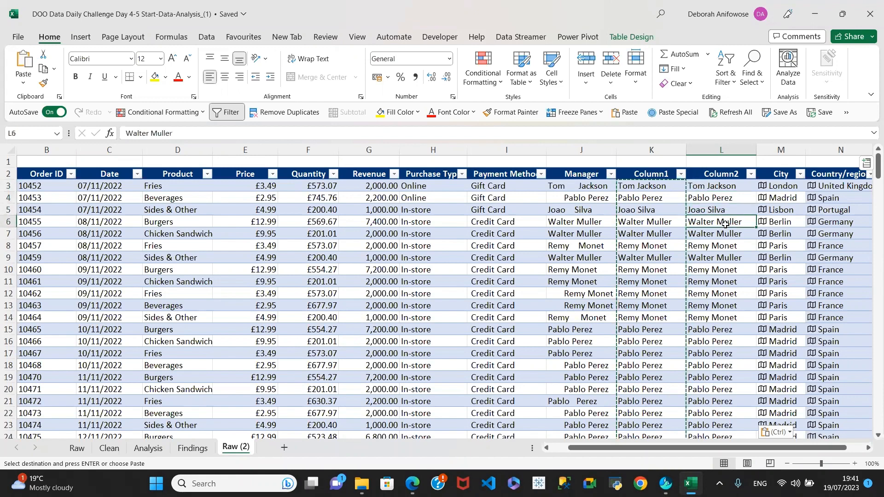
left_click(727, 246)
left_click(712, 195)
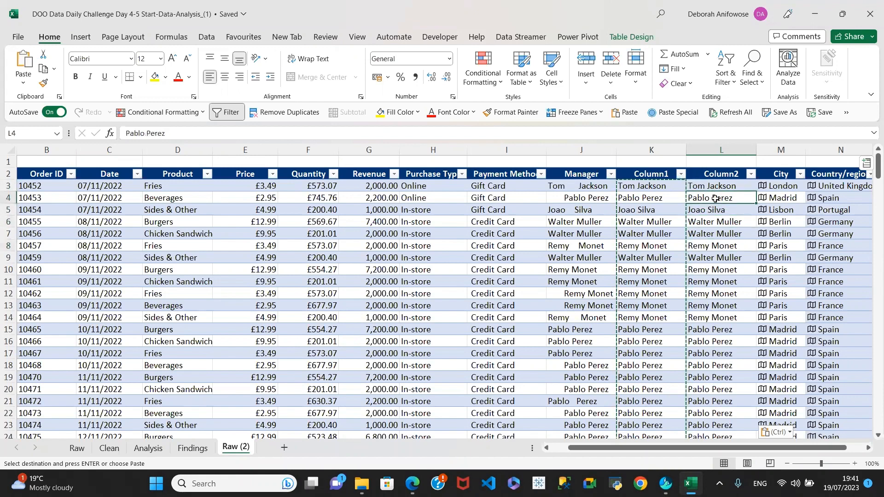
left_click(652, 194)
left_click(653, 222)
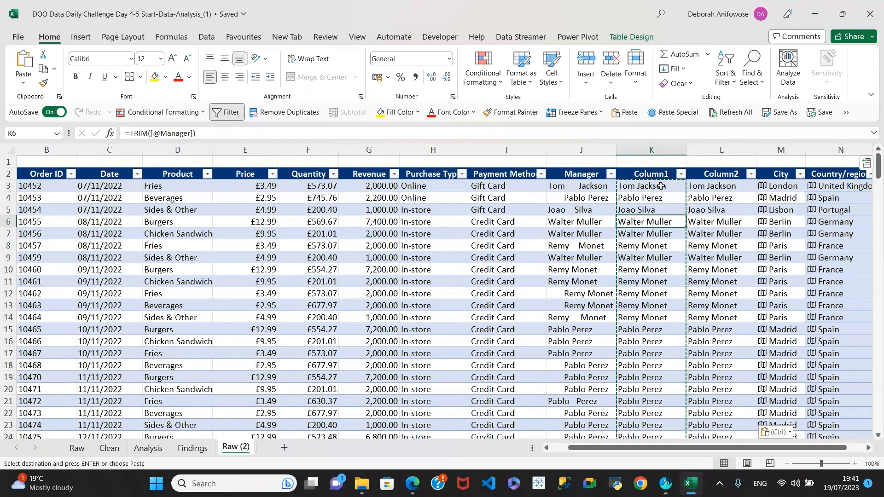
Delete the Column1 helper column and the original untrimmed Manager column
left_click(643, 150)
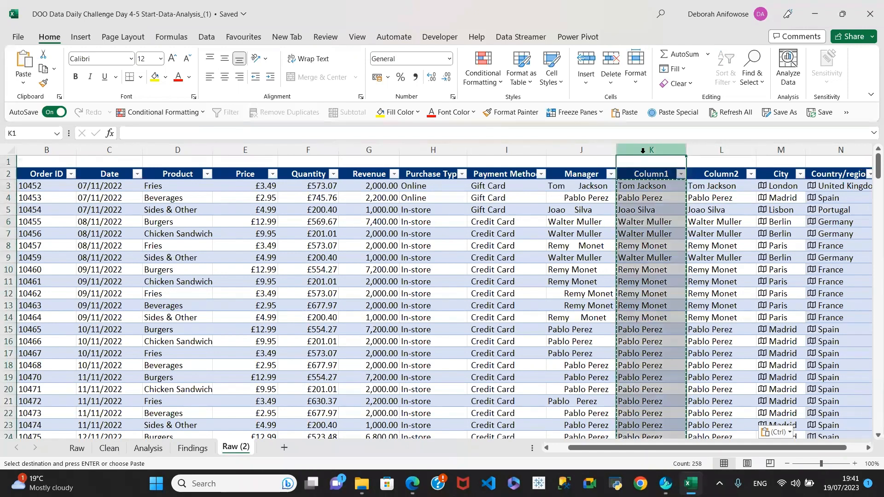
right_click(642, 150)
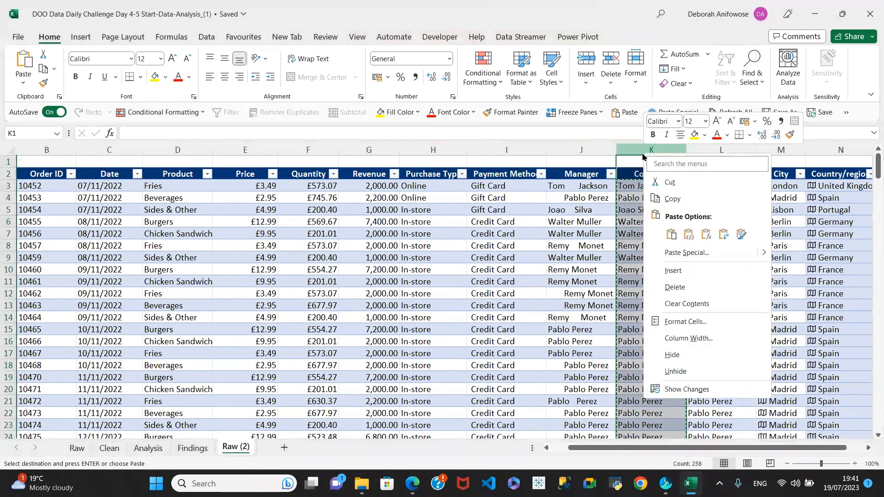
left_click(674, 287)
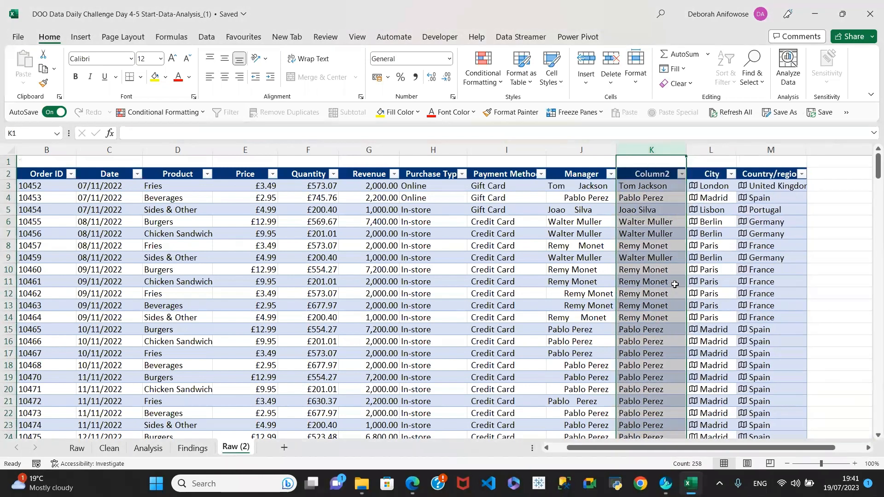
left_click(573, 149)
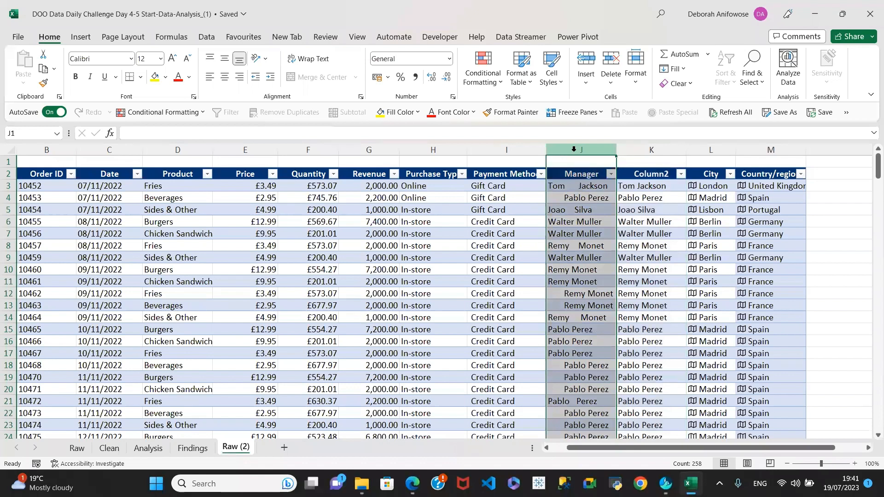
right_click(573, 149)
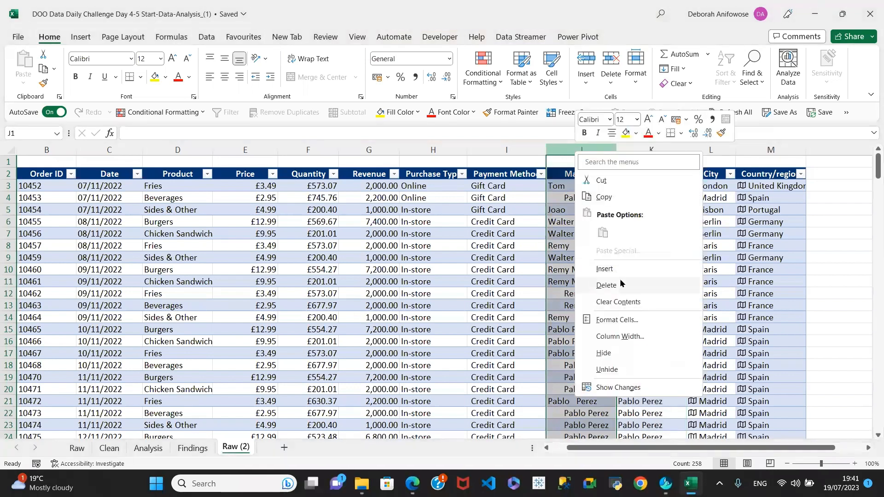
left_click(611, 284)
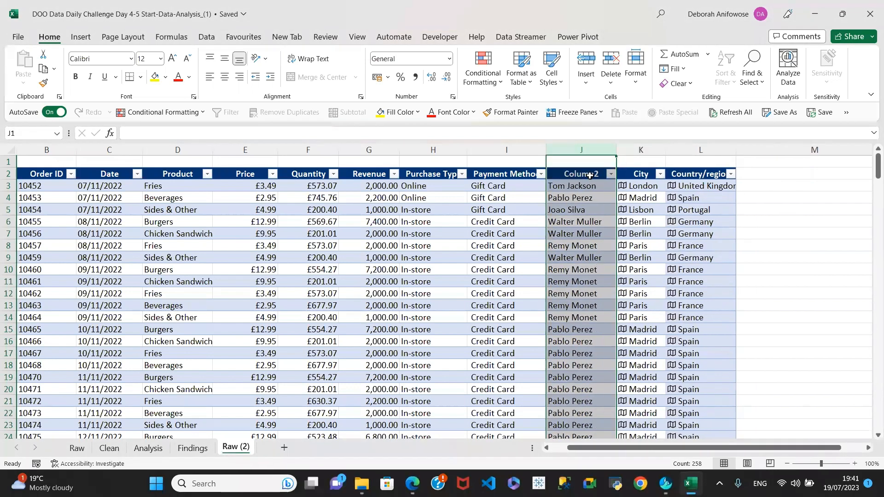
Rename the Column2 header to Manager
left_click(587, 174)
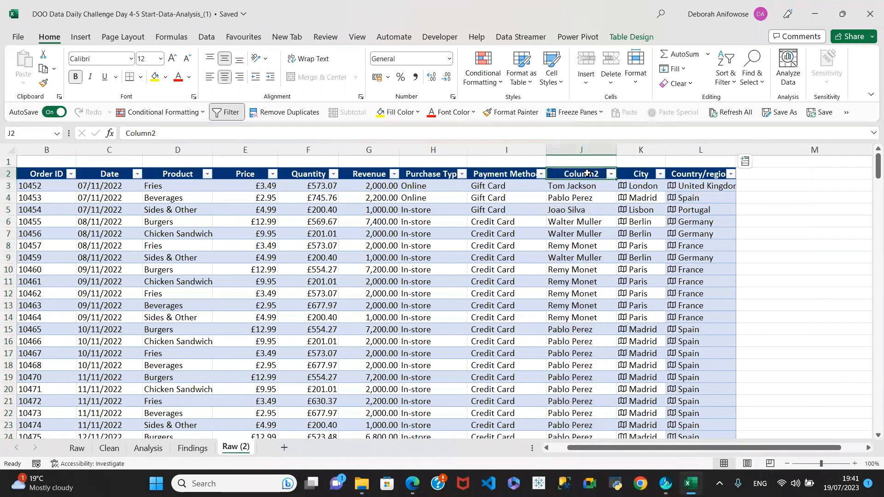
type("Manager")
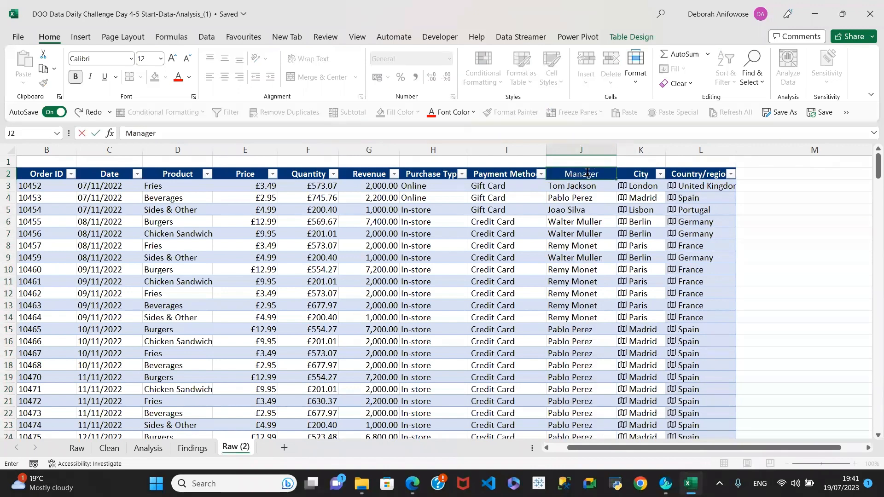
key("Return")
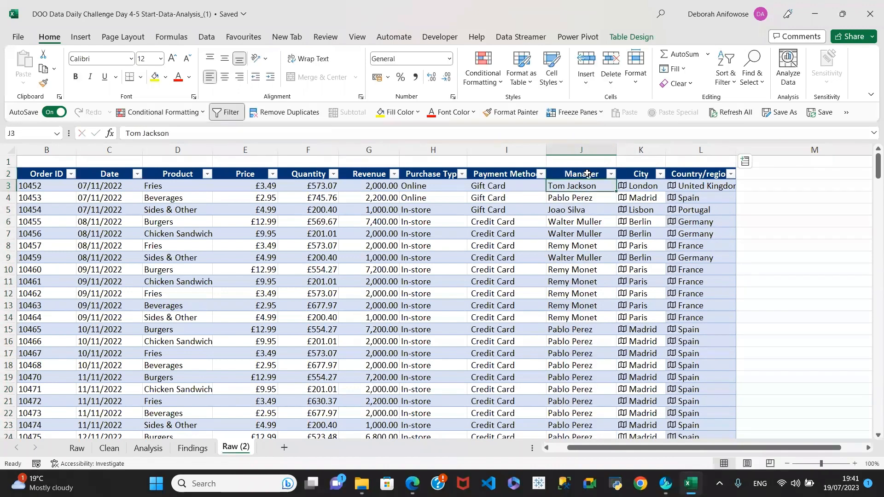
left_click(596, 235)
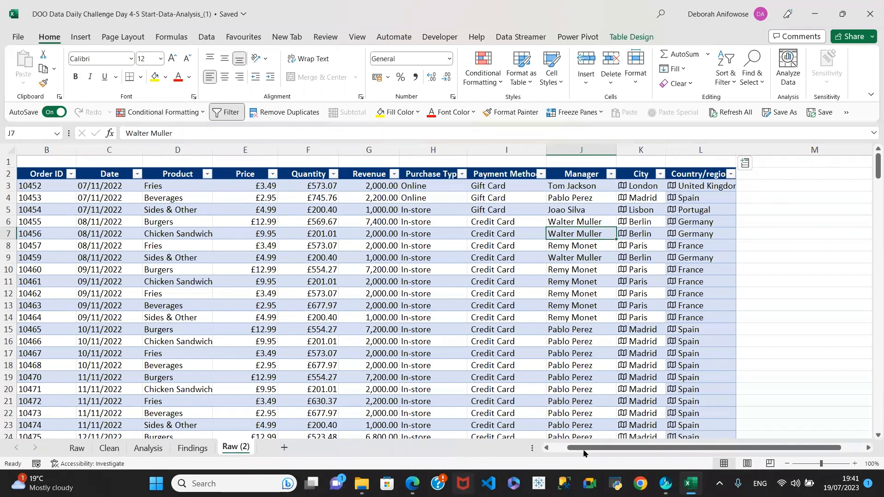
left_click(546, 448)
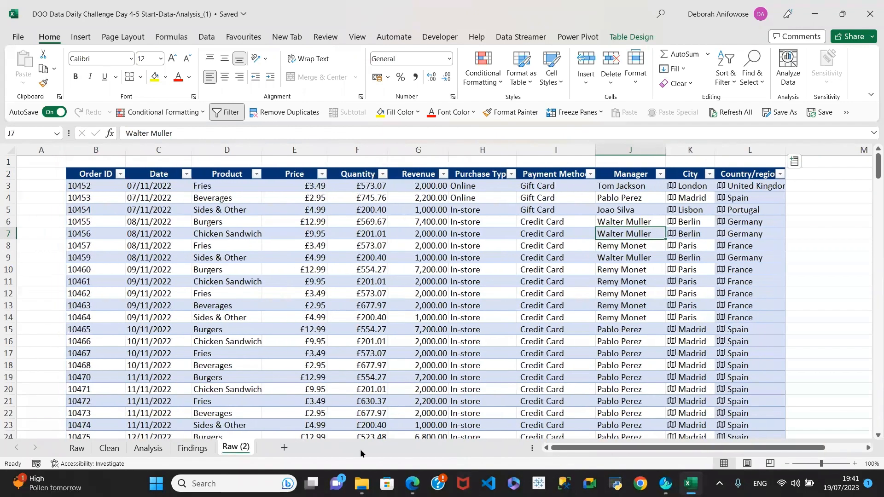
left_click(75, 448)
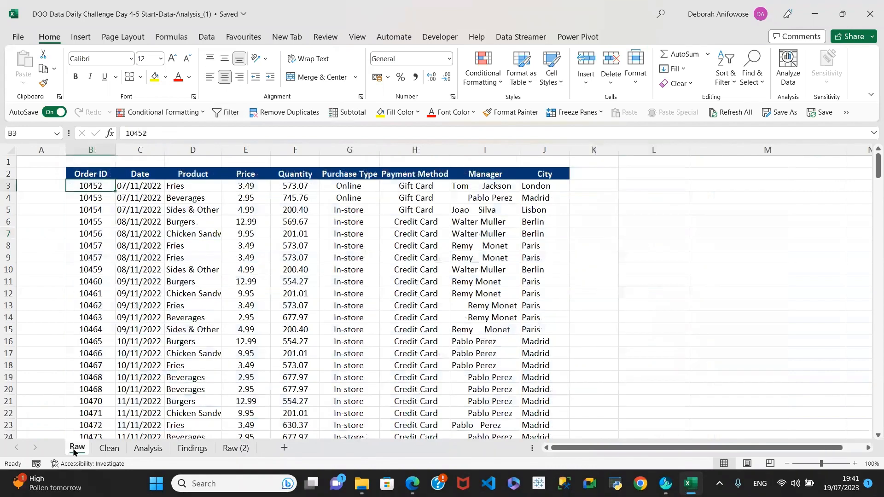
left_click(109, 447)
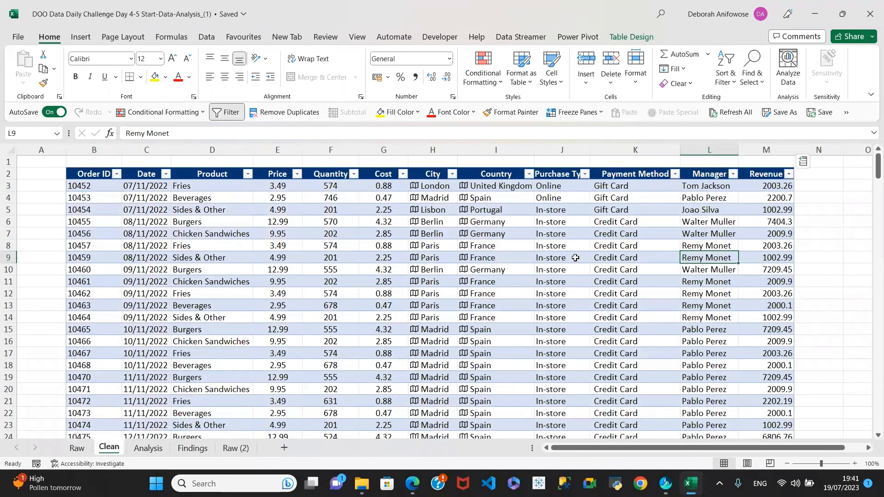
left_click(234, 449)
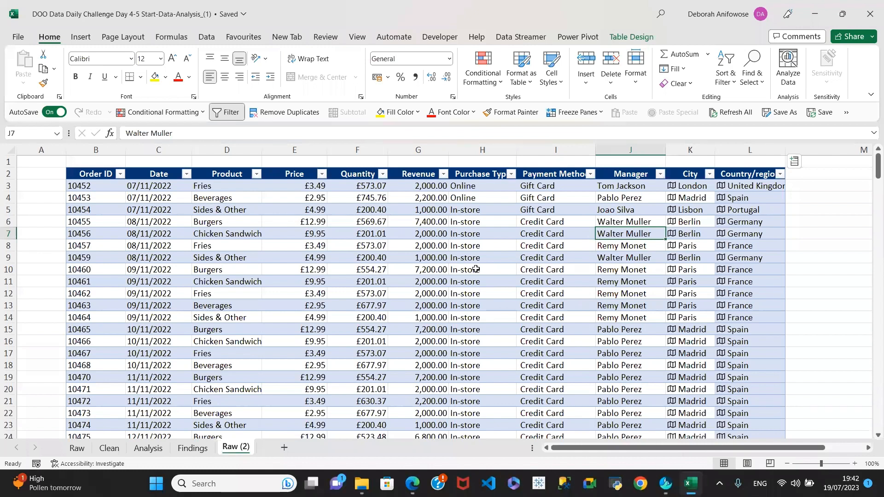
Switch the Quantity values from F3 down from Currency to plain Number format
left_click(357, 186)
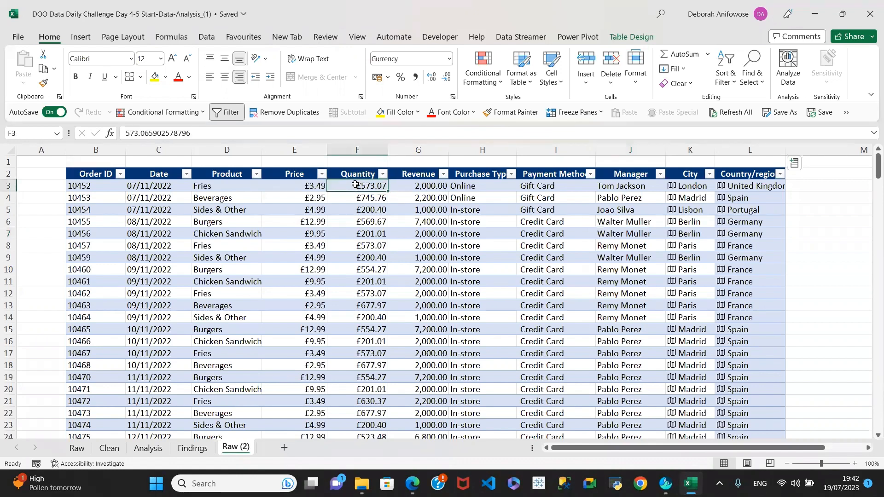
key("ctrl+shift+Down")
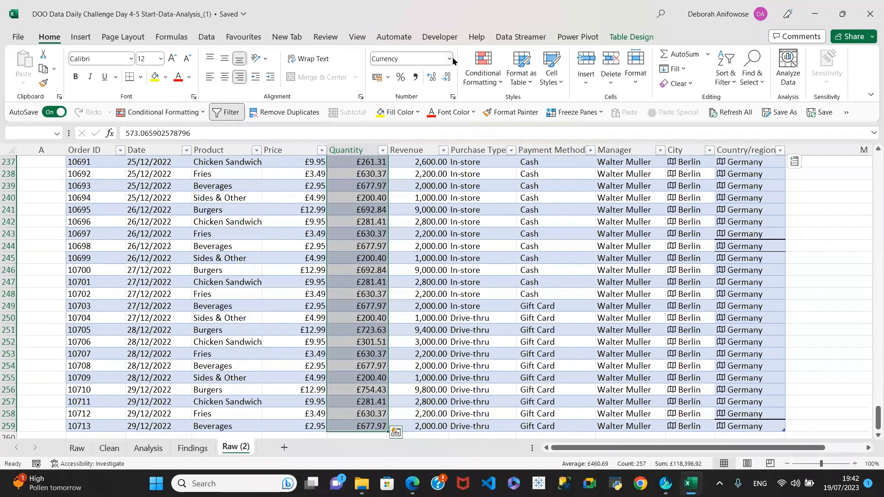
left_click(448, 59)
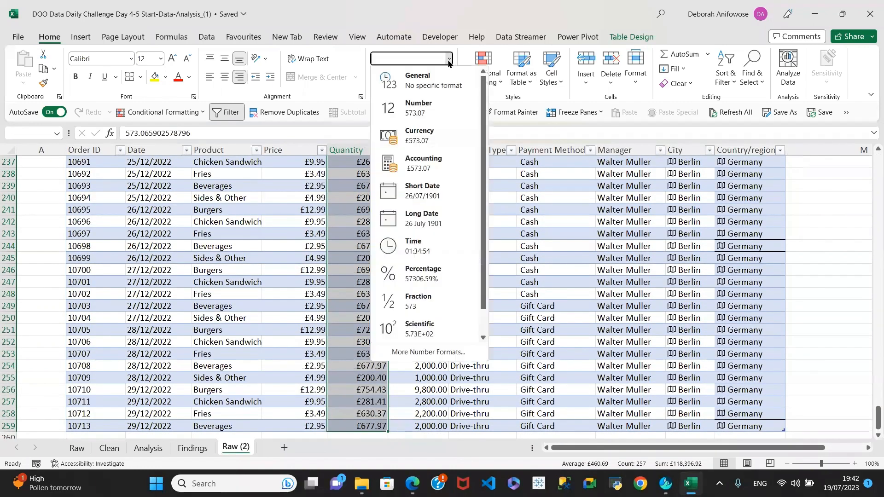
left_click(409, 111)
scroll(365, 176, "up", 6)
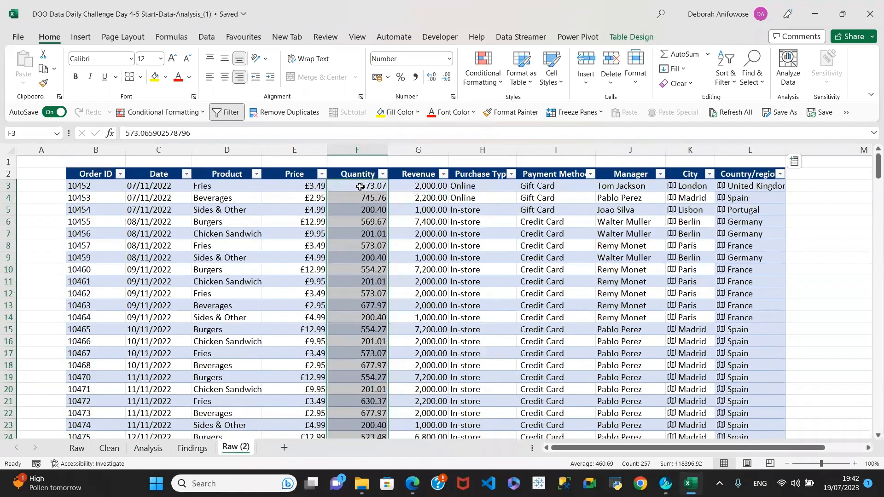
left_click(361, 187)
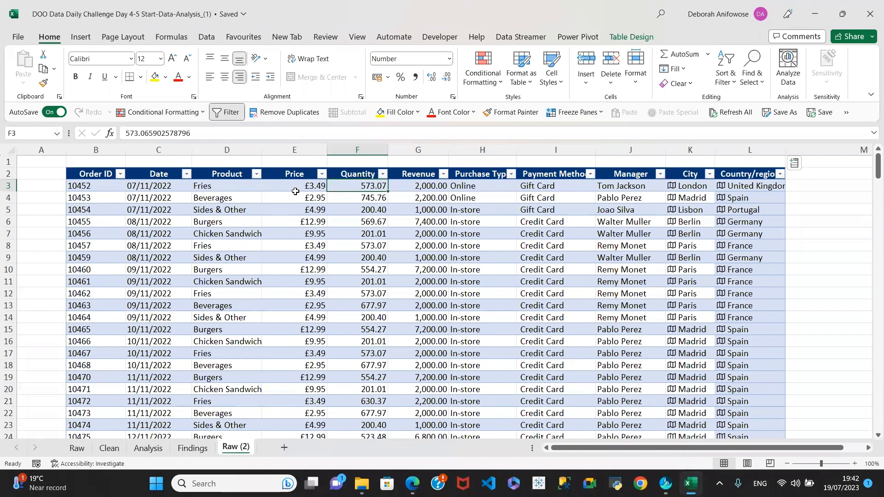
Compare Raw (2) against the Clean sheet, ending on the Clean sheet's finished table
left_click(109, 448)
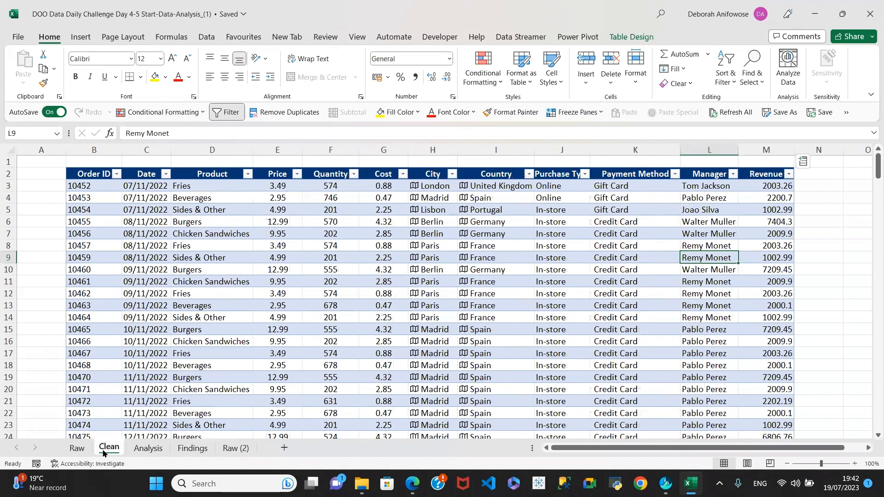
left_click(230, 448)
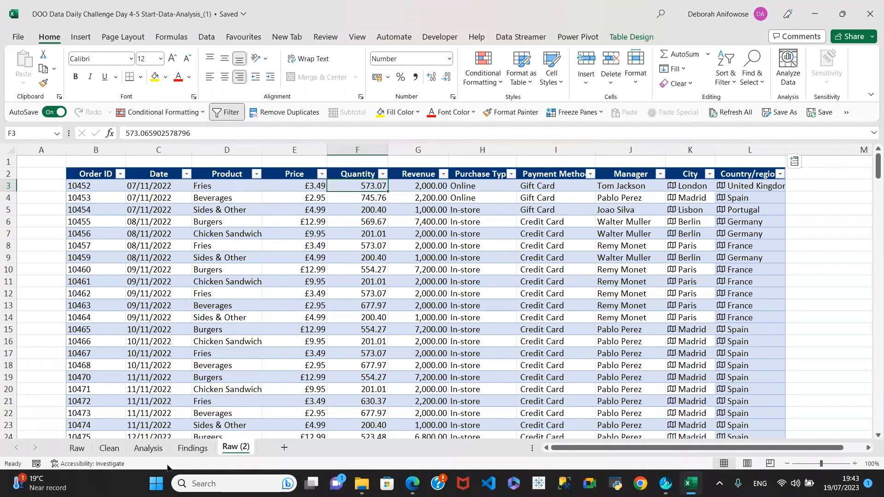
left_click(110, 448)
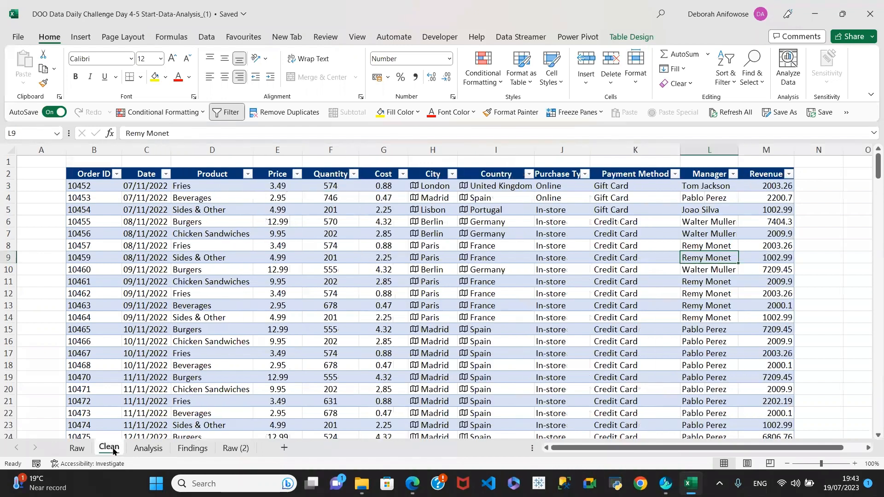
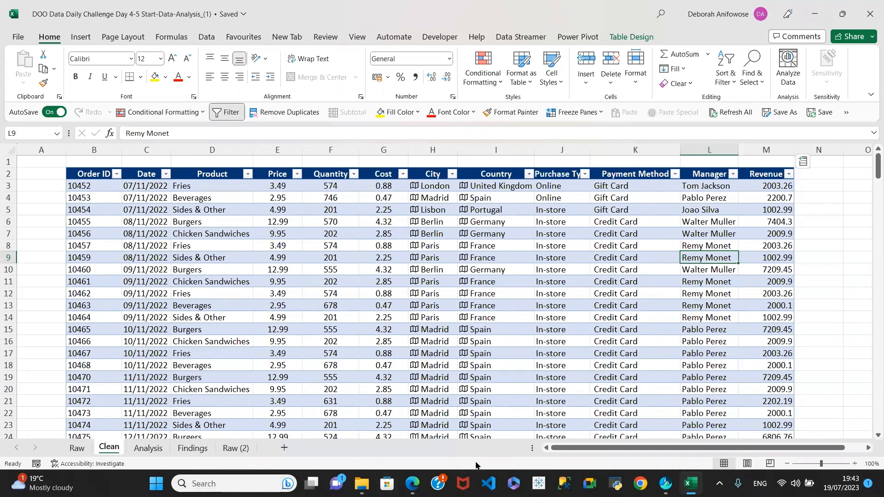
mouse_move(412, 481)
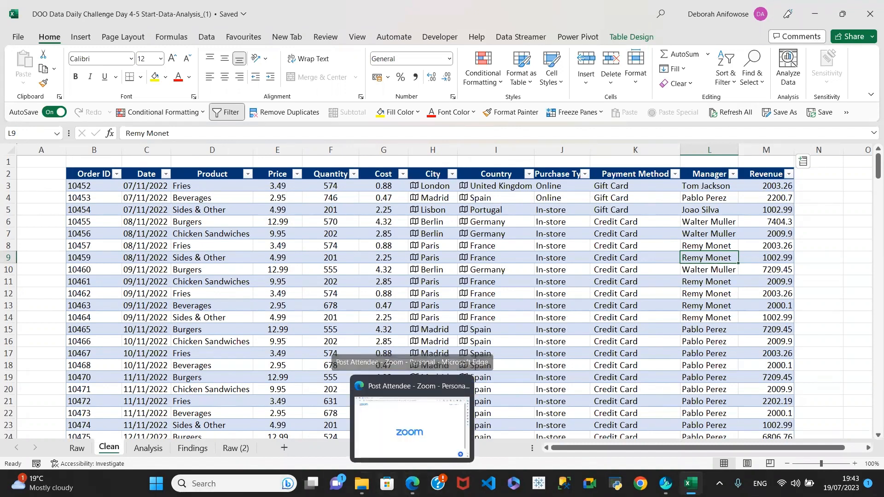